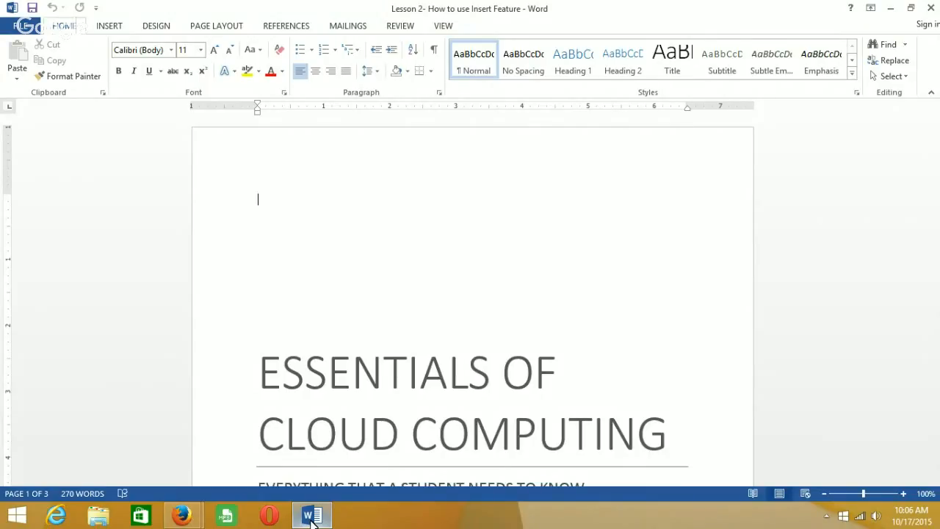
Add three blank lines after the sentence "I live in Mumbai. I am the co-founder of Kaabil Bano." below the student marks table.
click(108, 28)
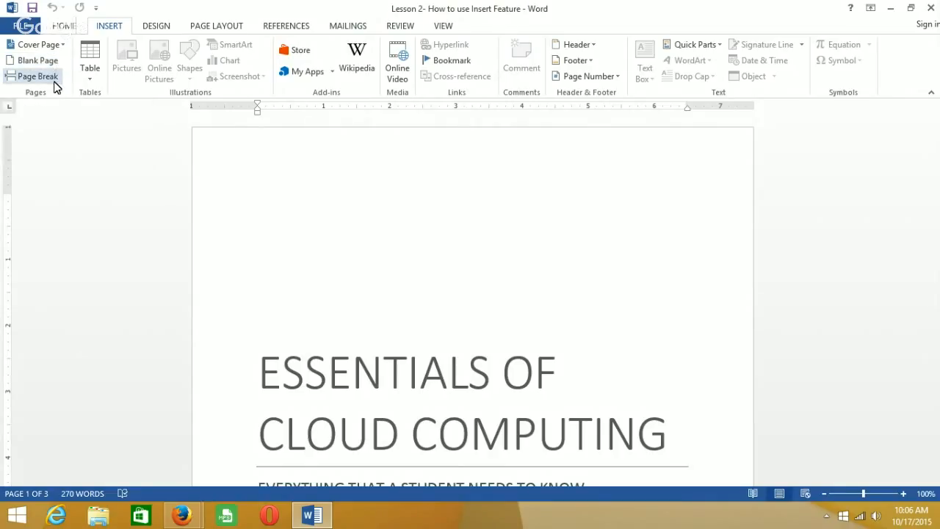
click(534, 372)
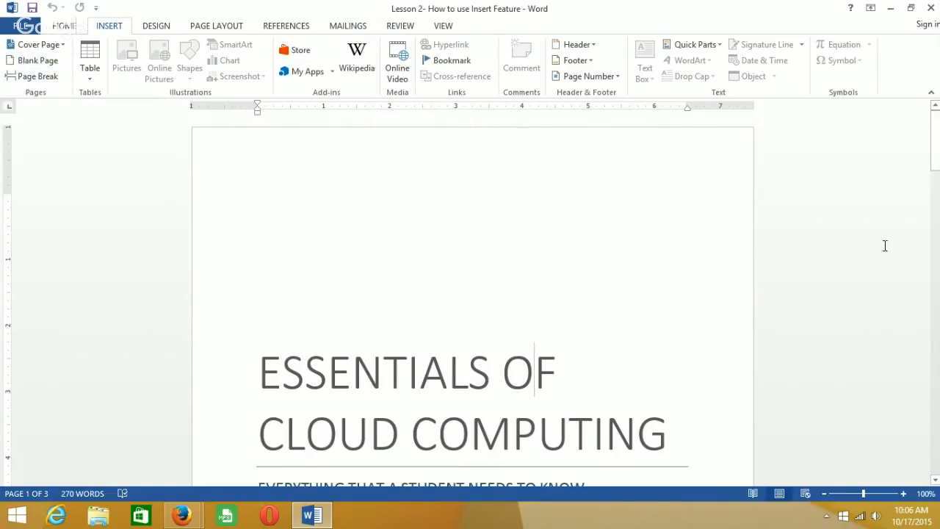
drag(934, 181, 935, 291)
click(529, 292)
click(373, 257)
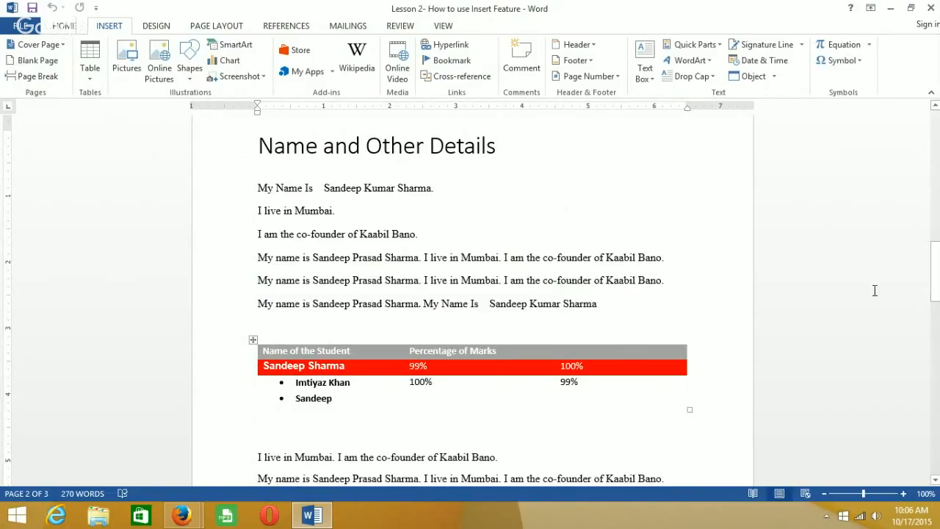
drag(935, 282, 937, 293)
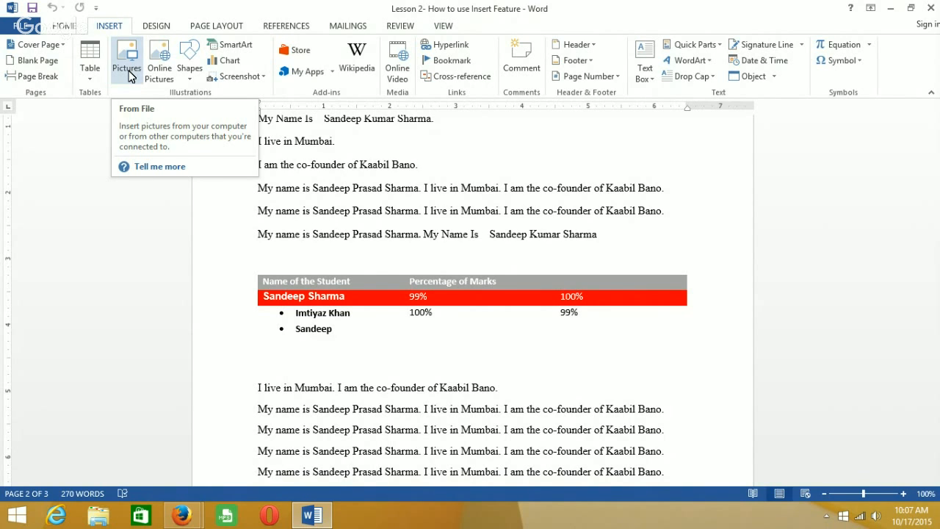
click(259, 387)
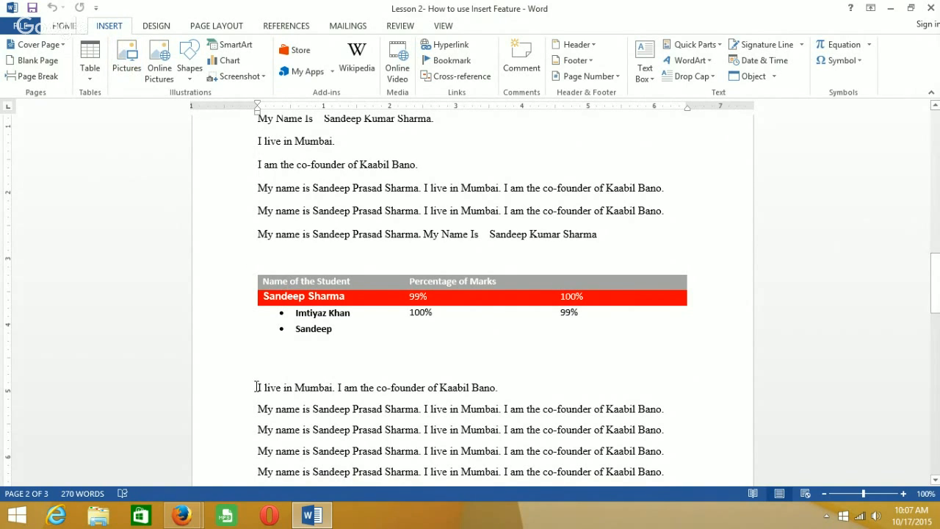
drag(265, 387, 506, 386)
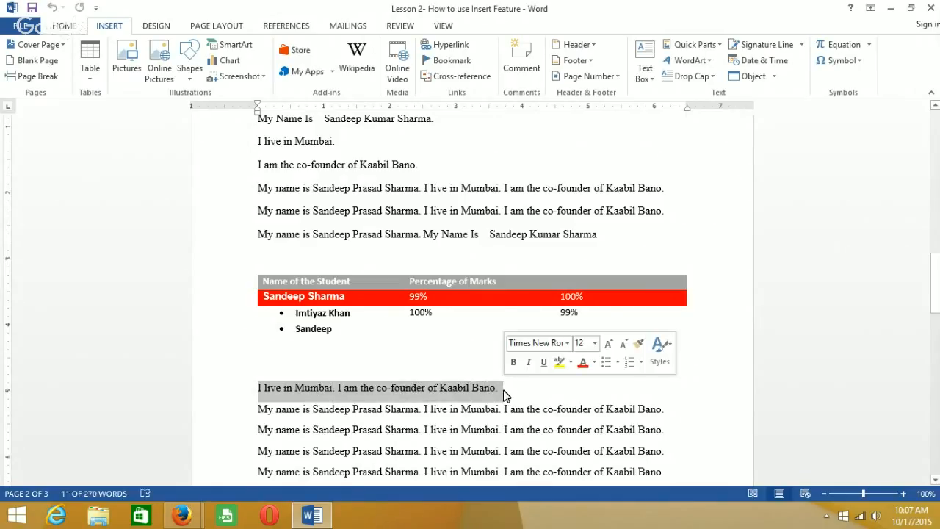
click(503, 393)
key(Return)
key(Return)
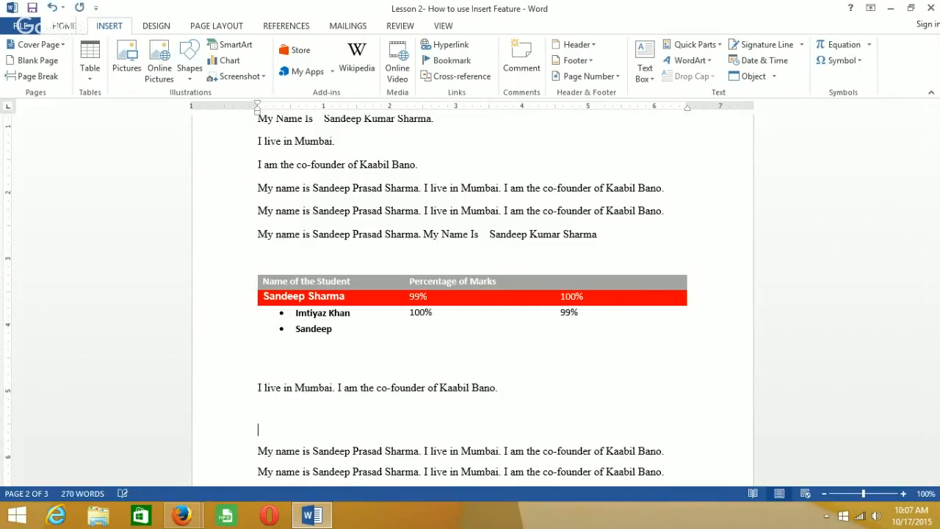
key(Return)
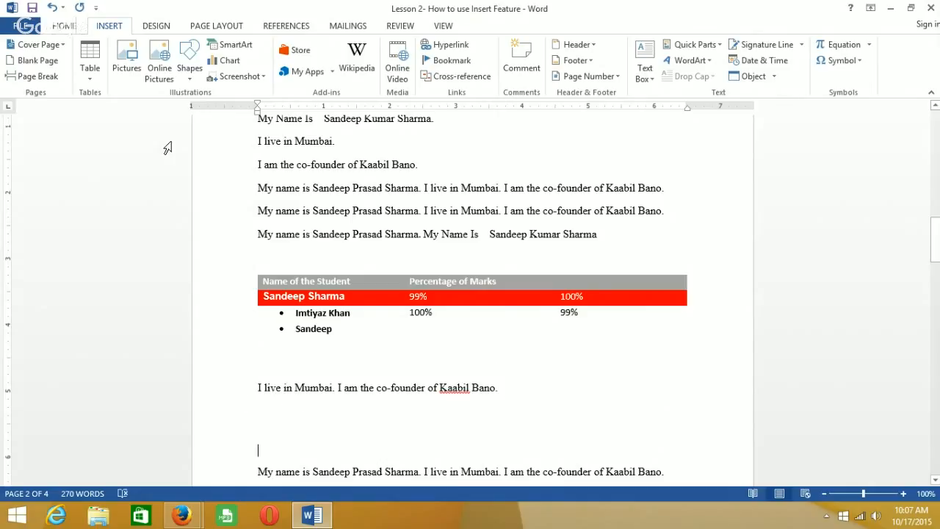
Draw a rectangle about 3.77" wide and 0.45" high over the sentence below the table, and fill it with the lightest blue theme tint.
click(187, 83)
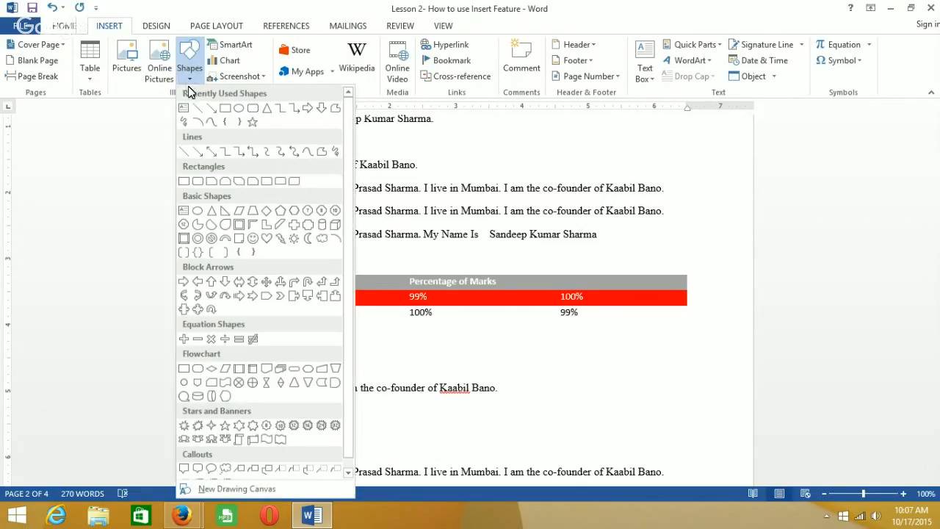
click(224, 108)
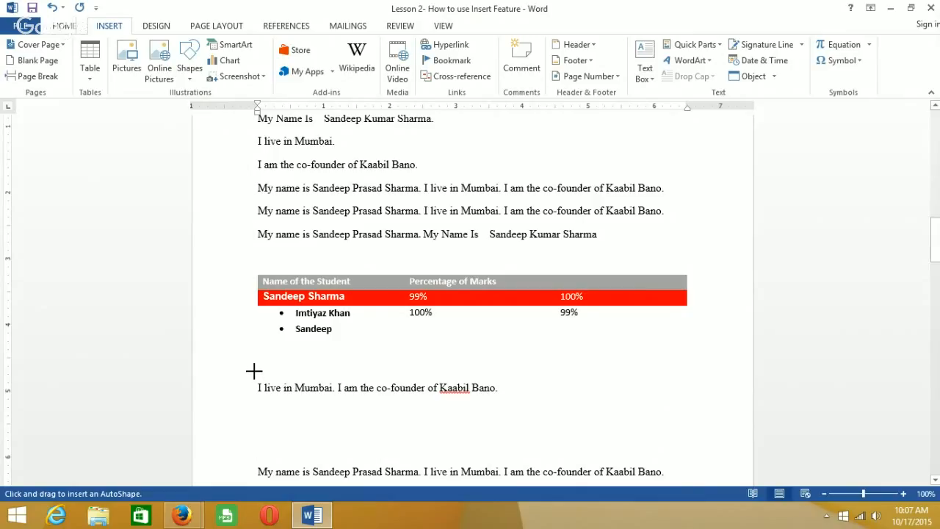
drag(254, 372, 504, 403)
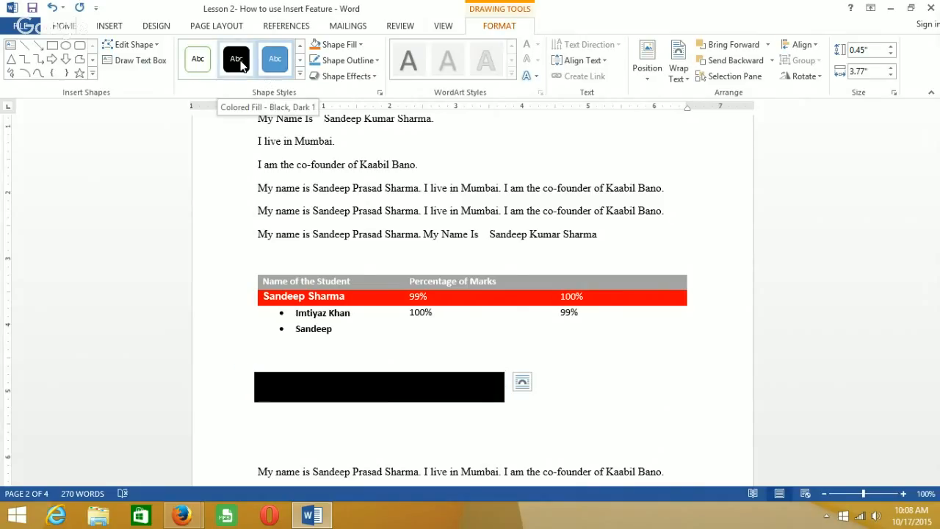
click(359, 49)
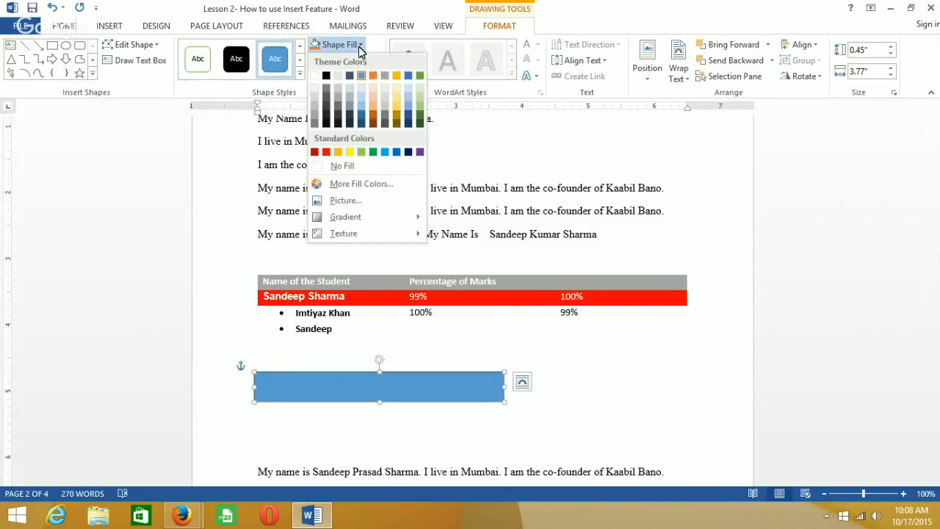
click(362, 87)
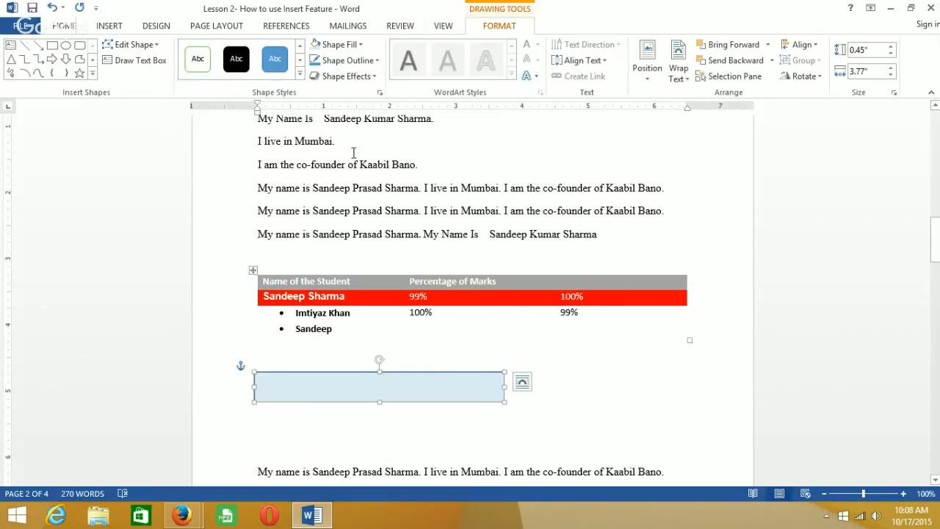
Remove the outline of the rectangle below the table.
click(352, 61)
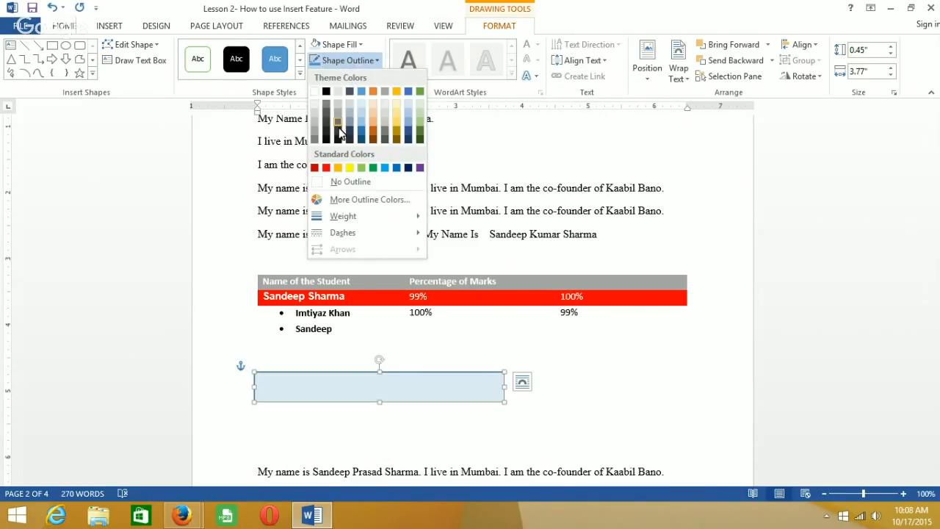
click(342, 186)
click(636, 446)
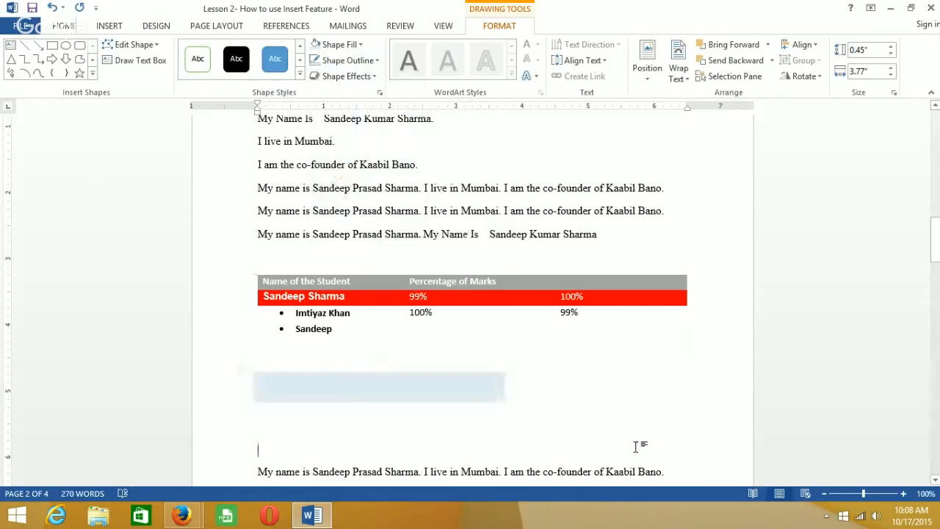
Give the light blue rectangle a black outline.
click(320, 390)
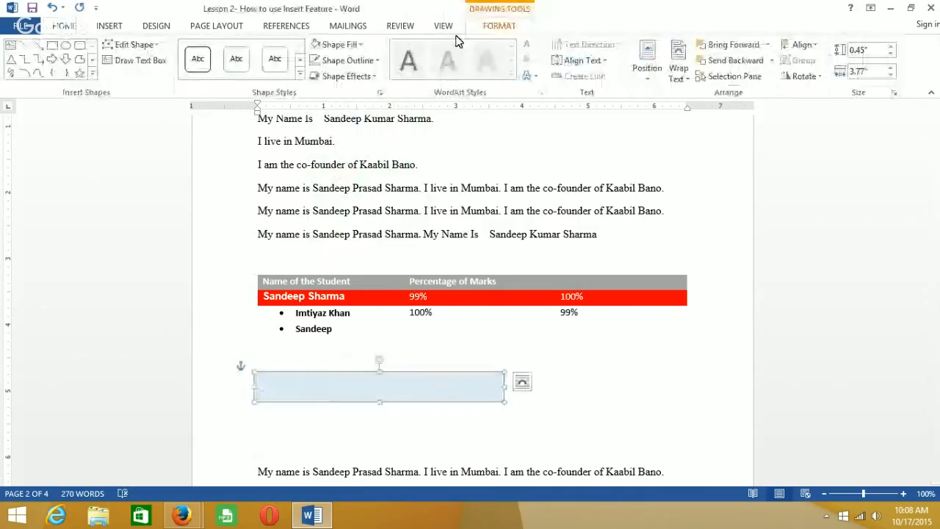
click(355, 61)
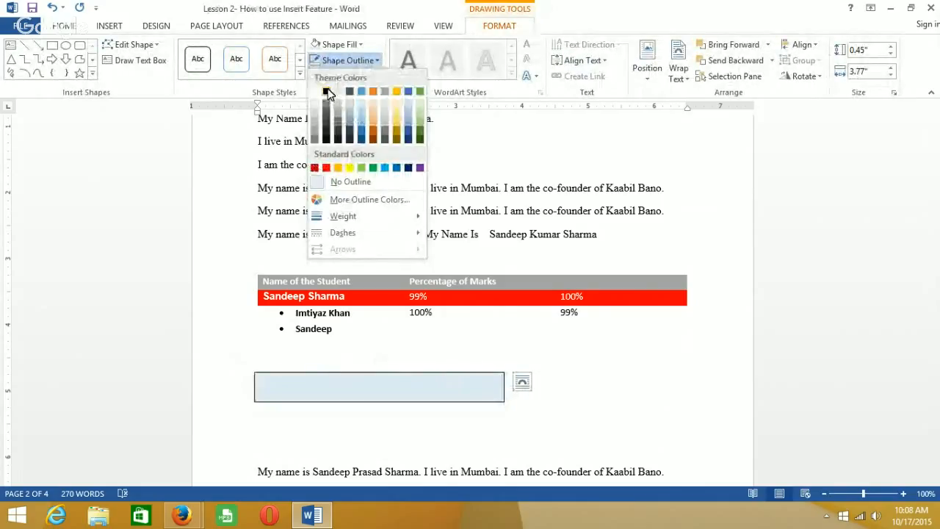
click(327, 91)
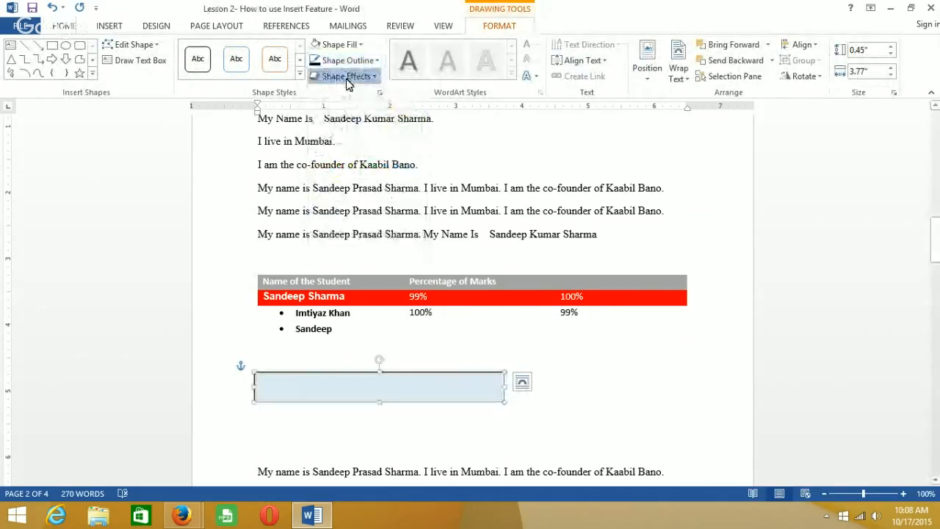
click(348, 78)
mouse_move(352, 101)
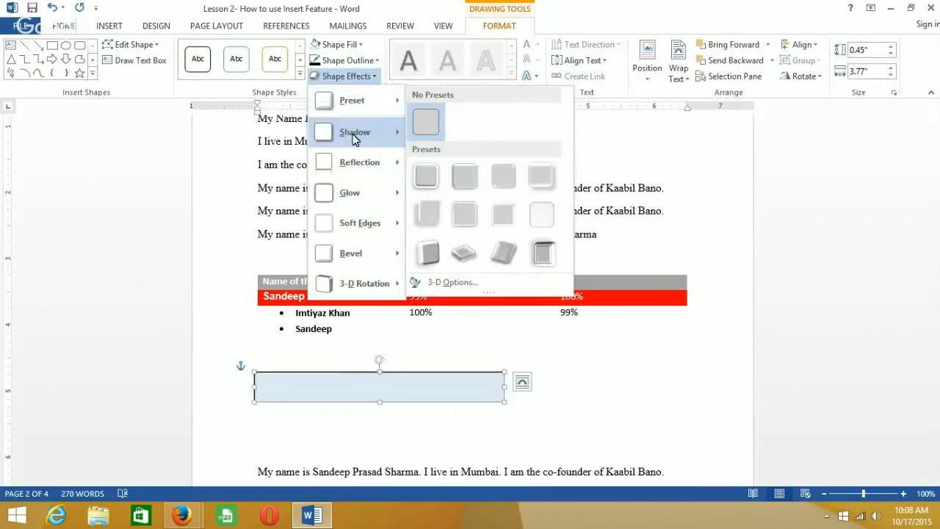
mouse_move(353, 140)
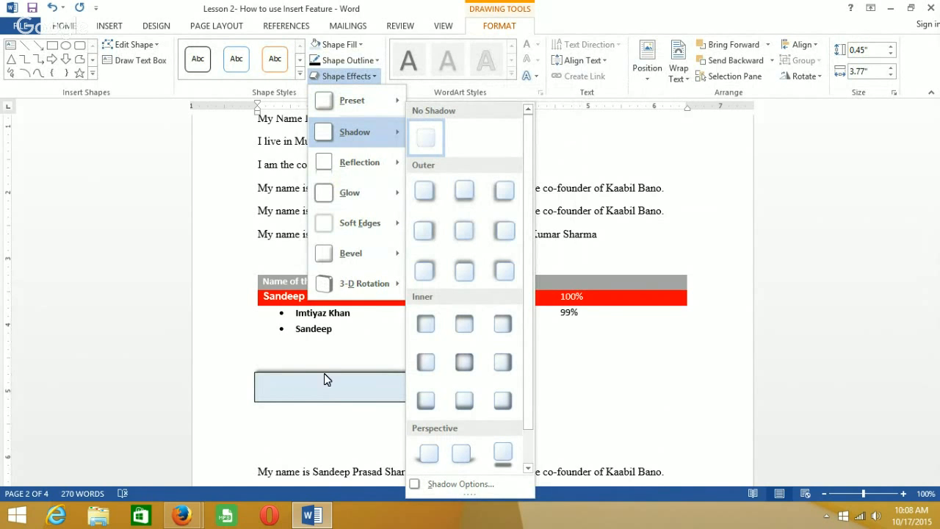
mouse_move(361, 164)
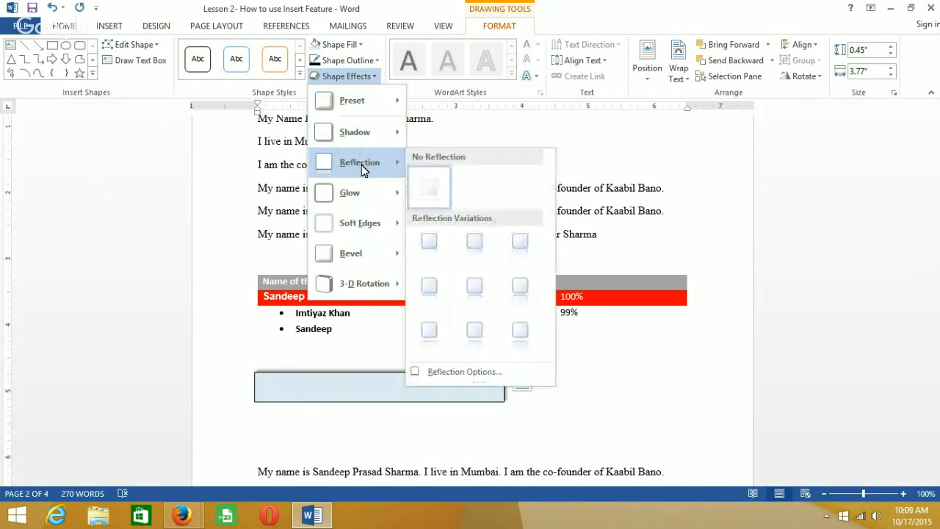
mouse_move(377, 259)
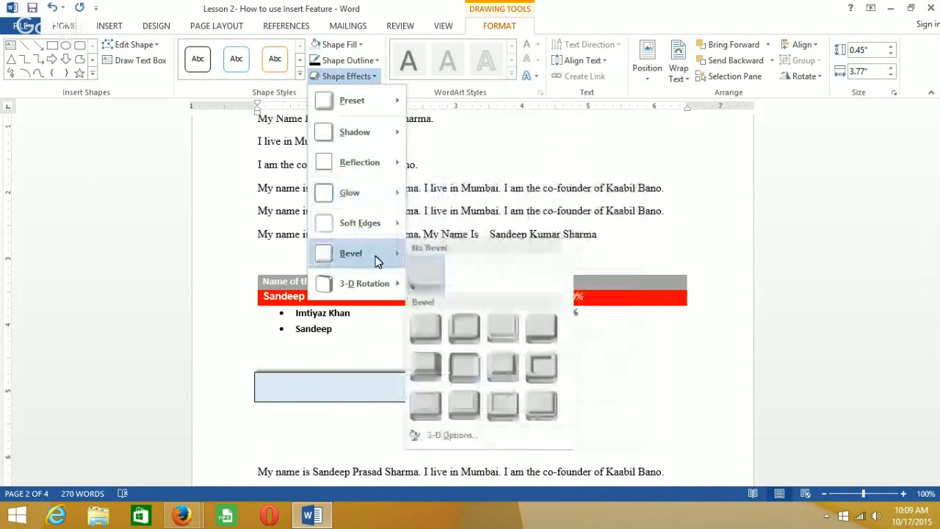
click(640, 354)
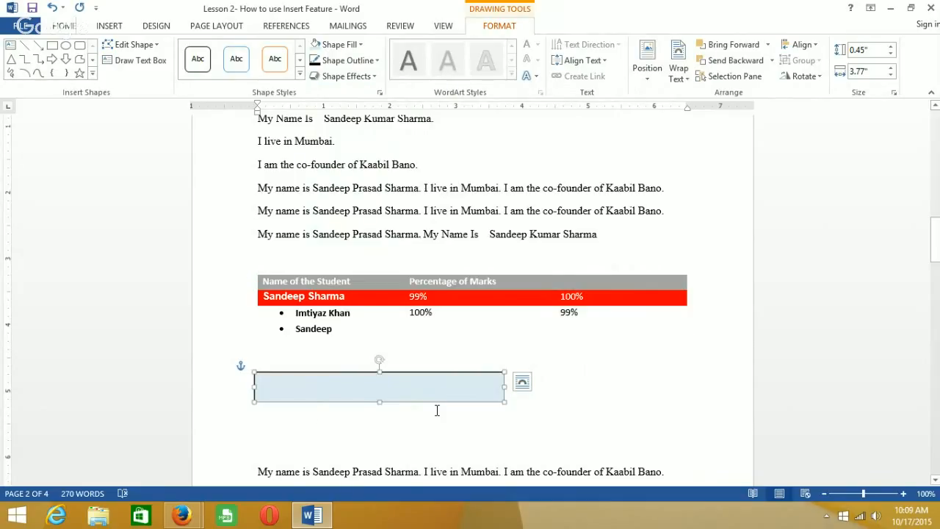
Send the rectangle to the back and place it behind the text of the sentence it covers.
right_click(320, 378)
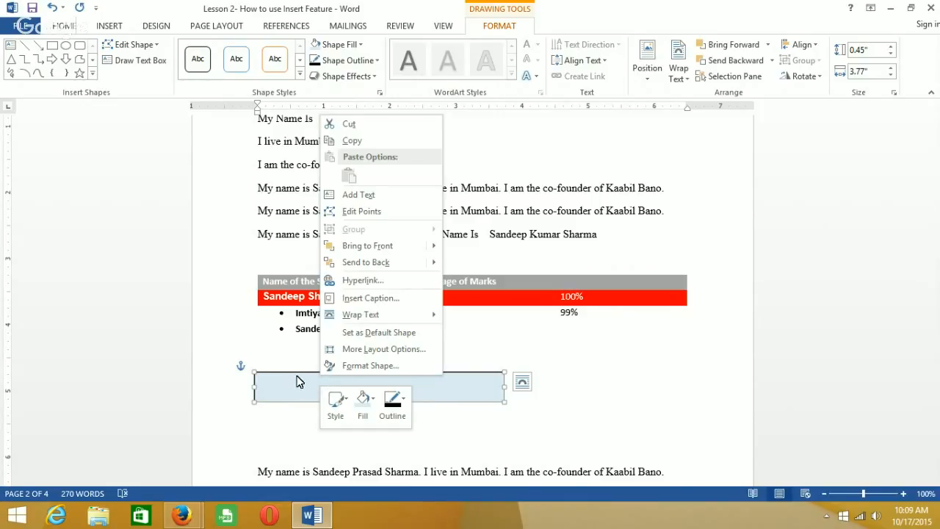
mouse_move(413, 263)
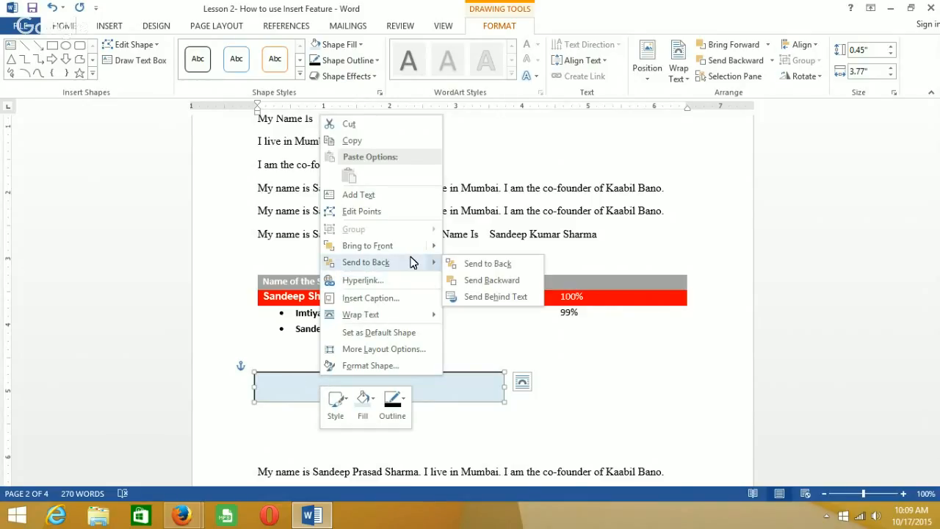
click(476, 265)
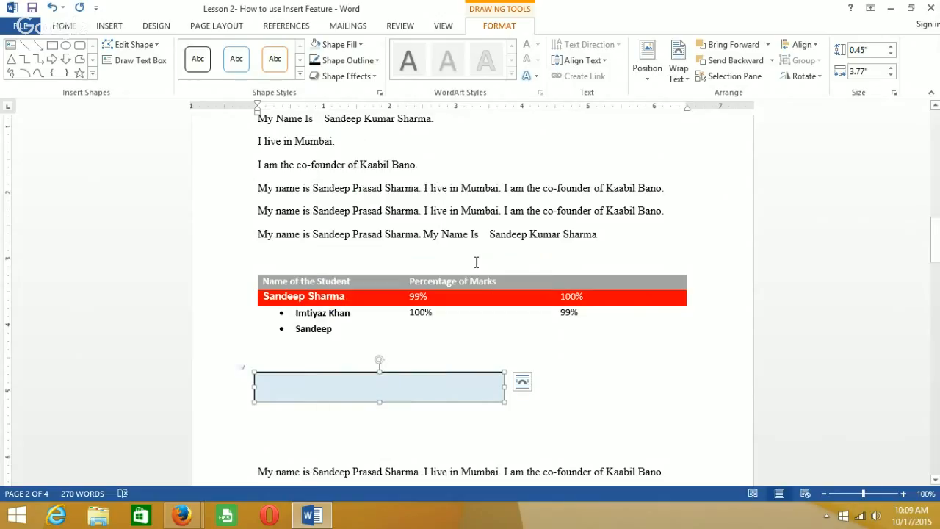
right_click(442, 375)
mouse_move(548, 262)
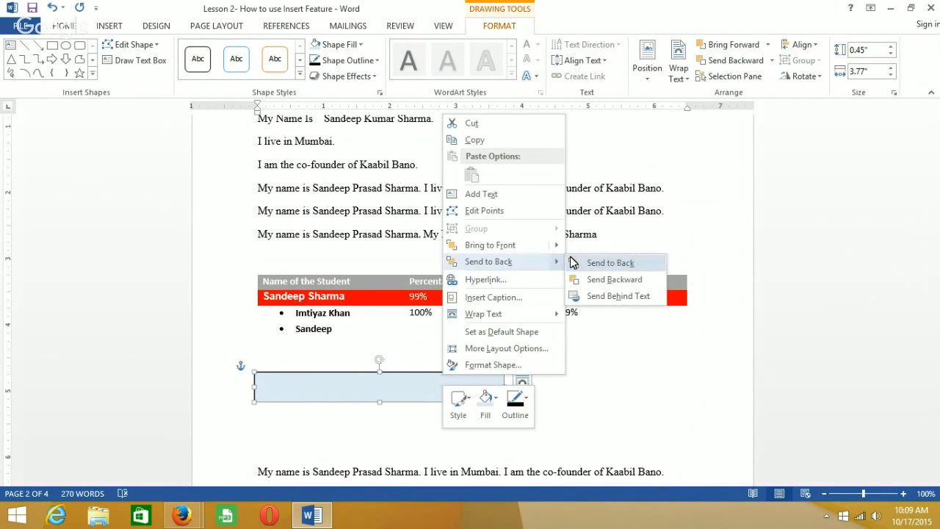
click(616, 301)
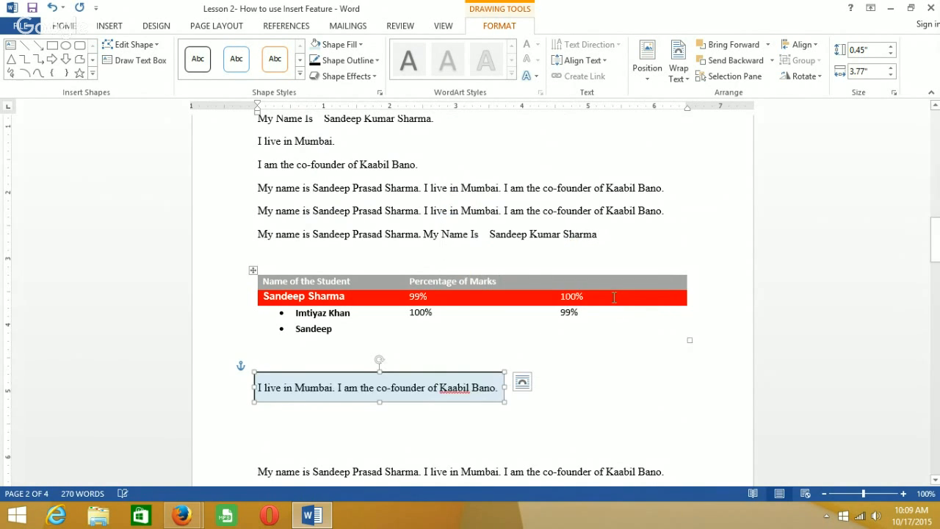
click(599, 371)
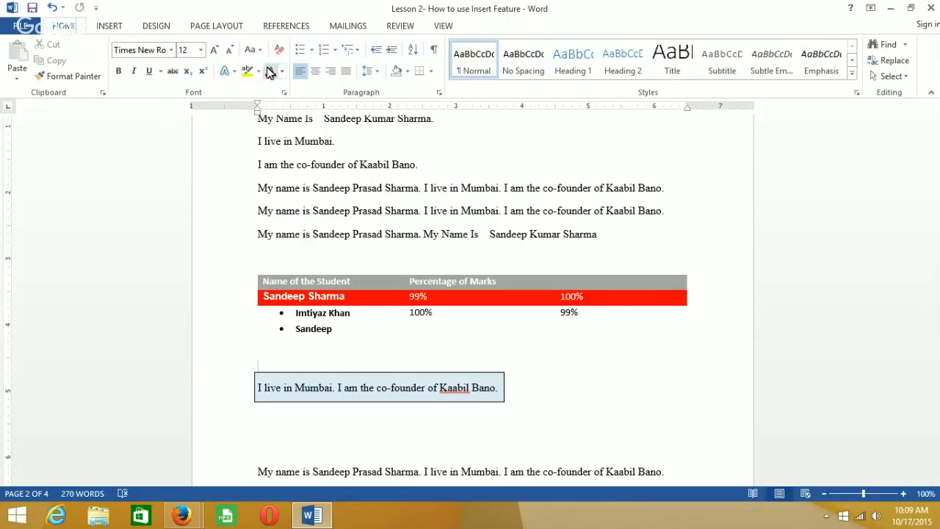
Draw a line arrow about 1.23" long pointing right, starting beside the rectangle's right edge, and leave it selected.
click(110, 26)
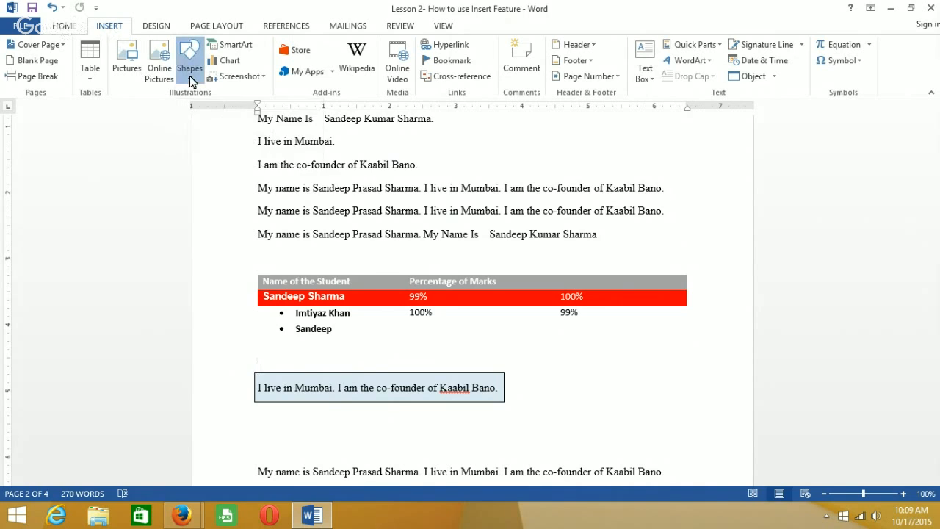
click(190, 76)
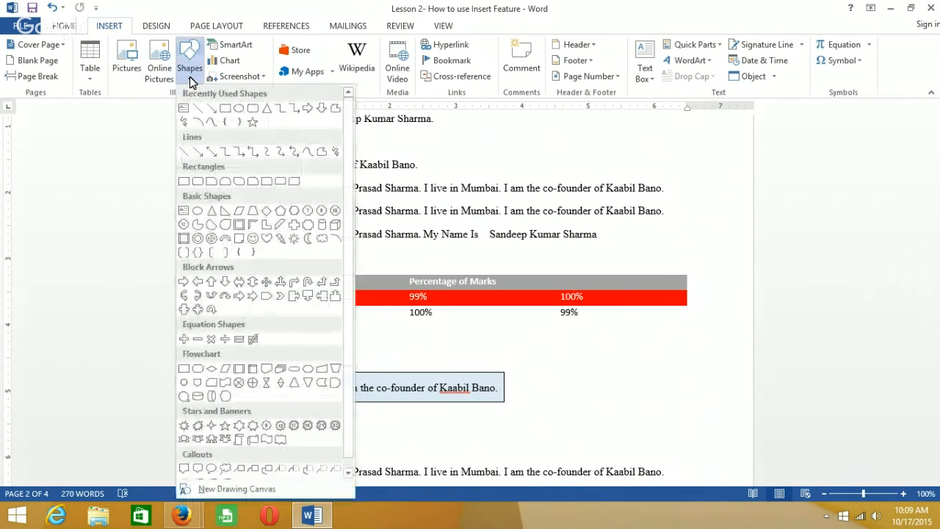
click(212, 110)
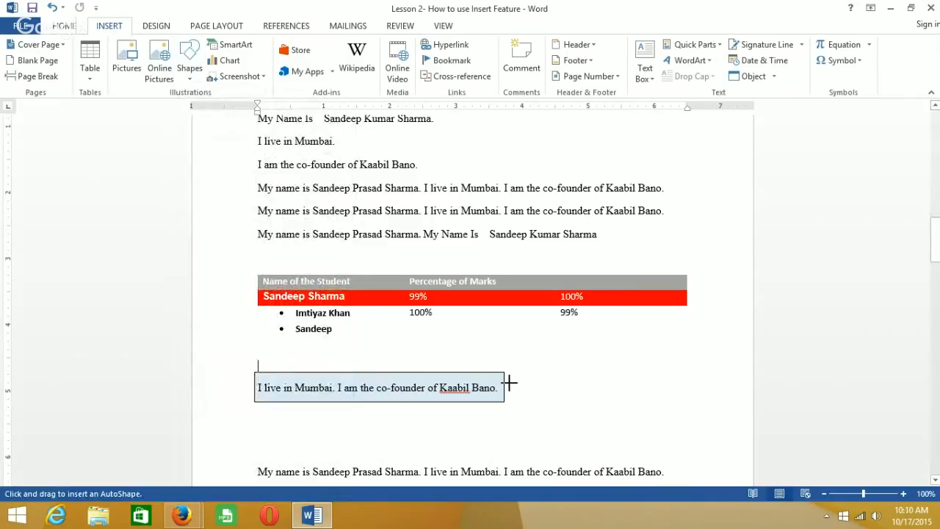
drag(511, 383, 593, 382)
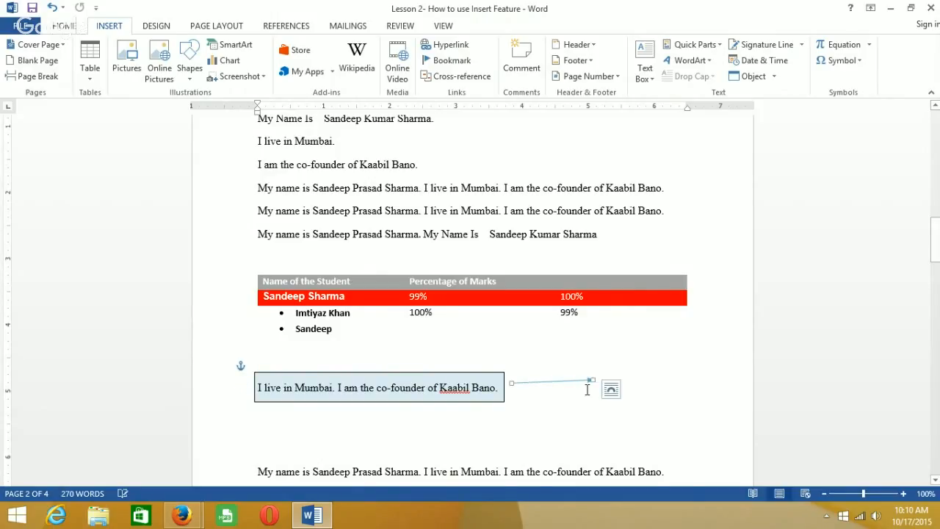
click(535, 428)
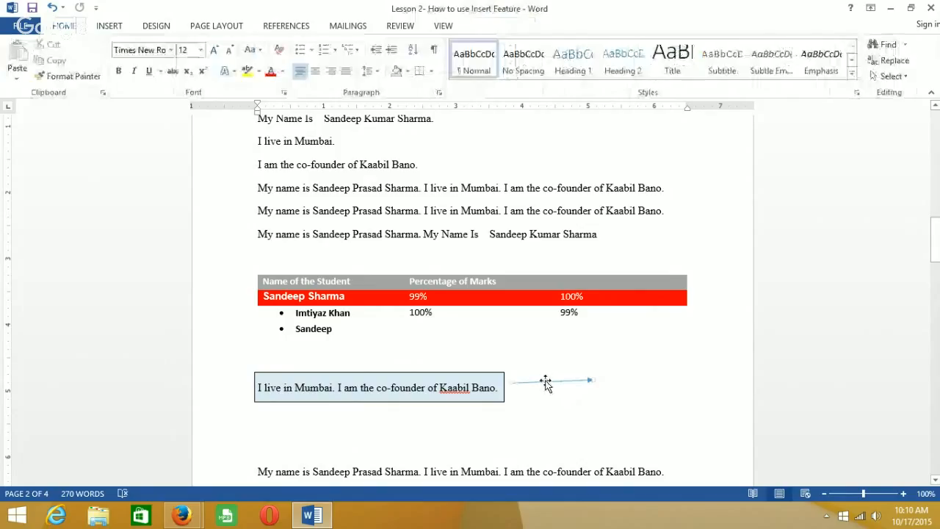
click(546, 382)
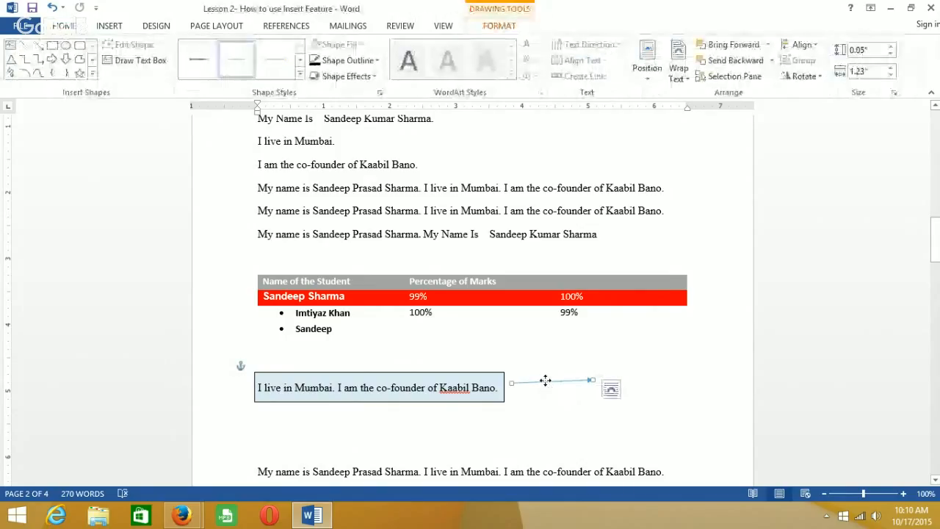
Extend the arrow's right end so it is about 1.31" wide and tilts slightly downward, and set it as the default line.
right_click(546, 383)
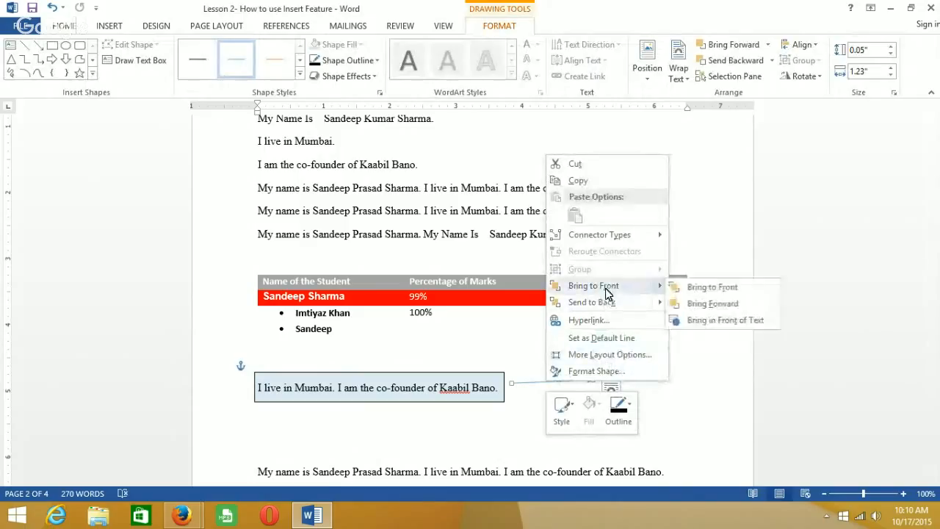
click(710, 382)
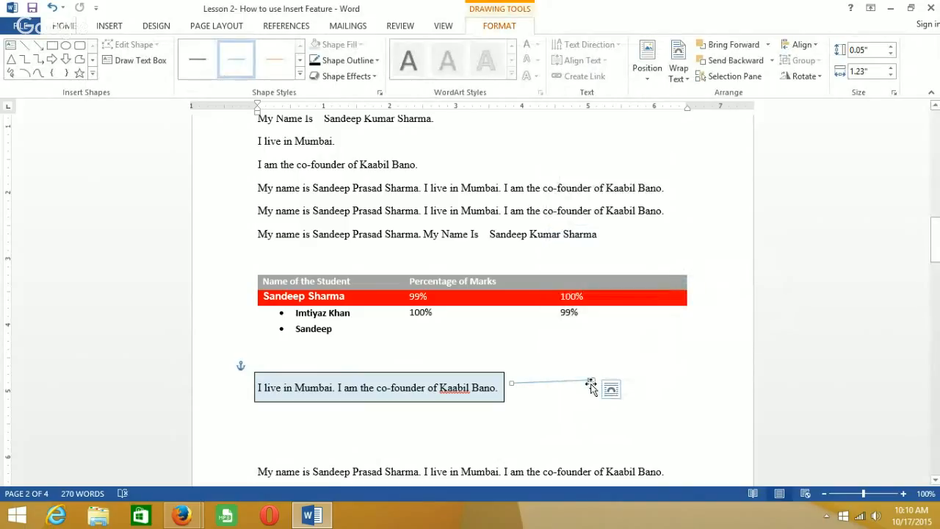
drag(594, 380, 596, 385)
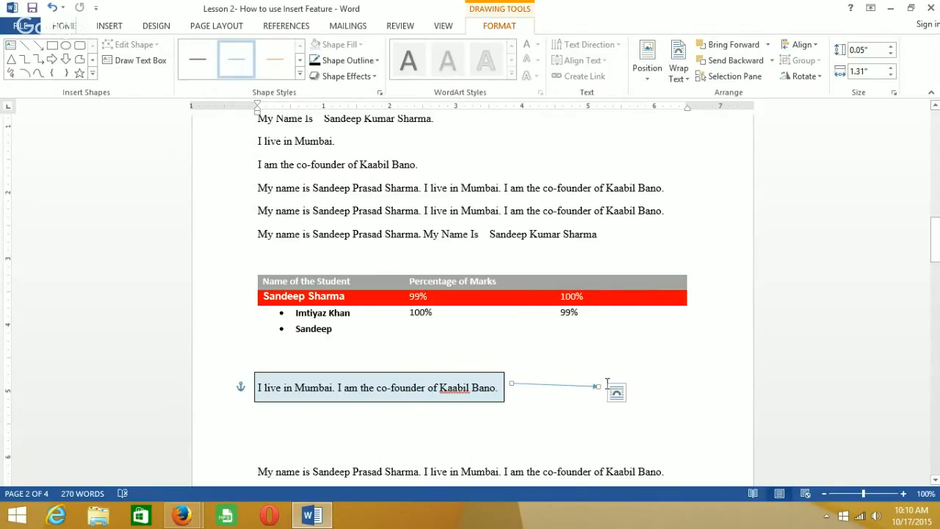
right_click(575, 386)
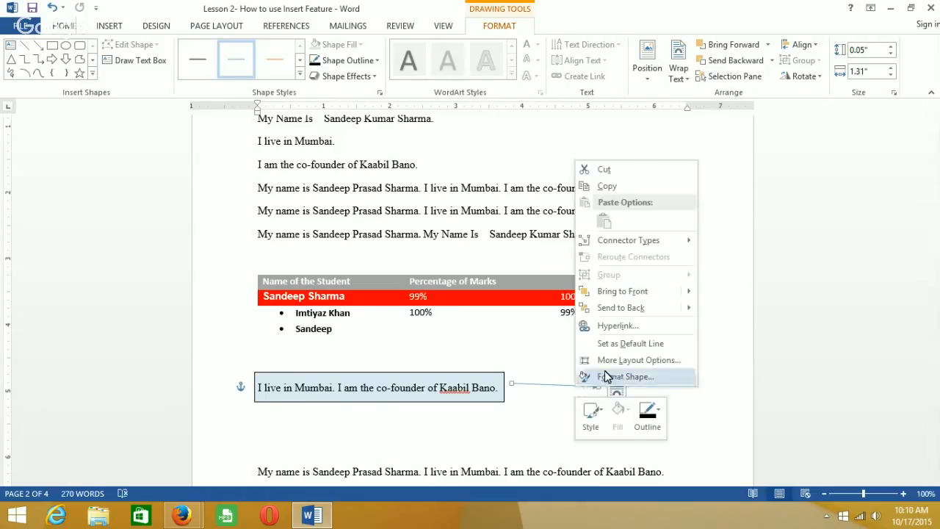
click(630, 343)
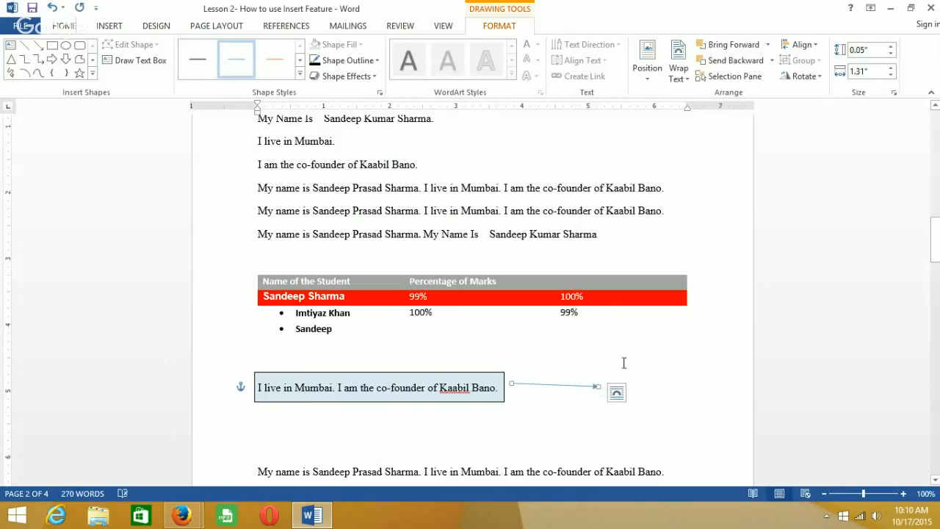
Open the arrow's shape formatting options and change its line color to black.
right_click(582, 387)
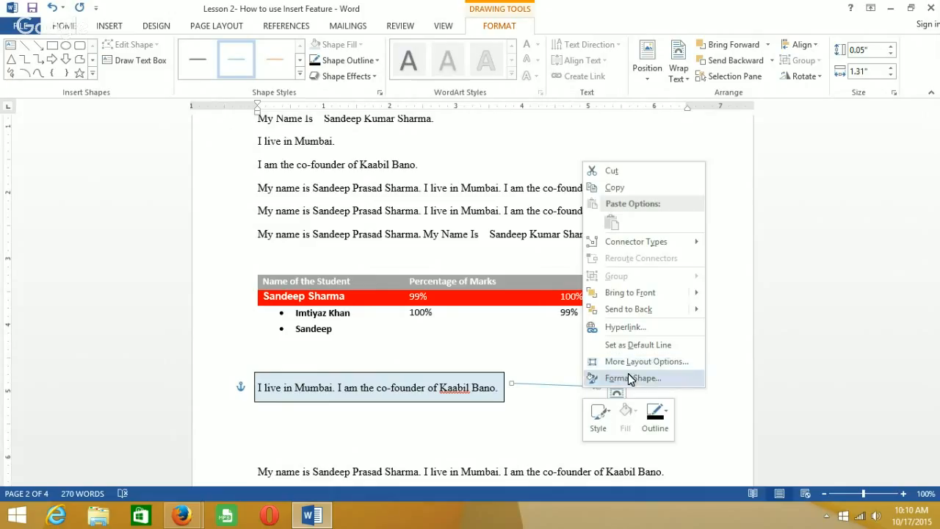
click(628, 378)
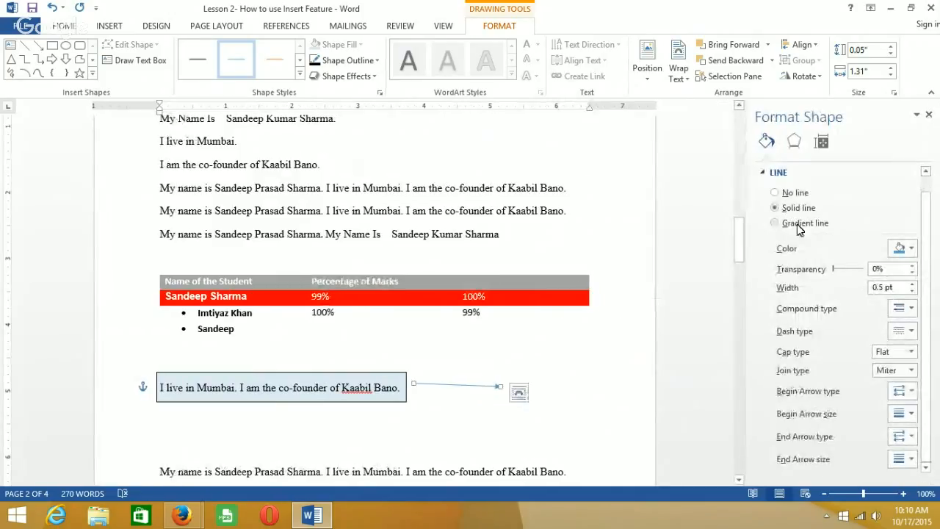
click(794, 141)
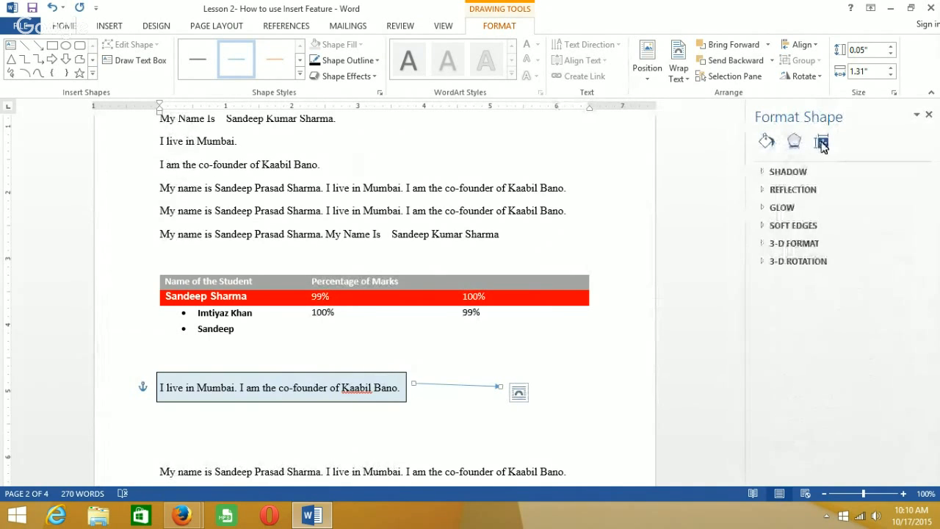
click(821, 141)
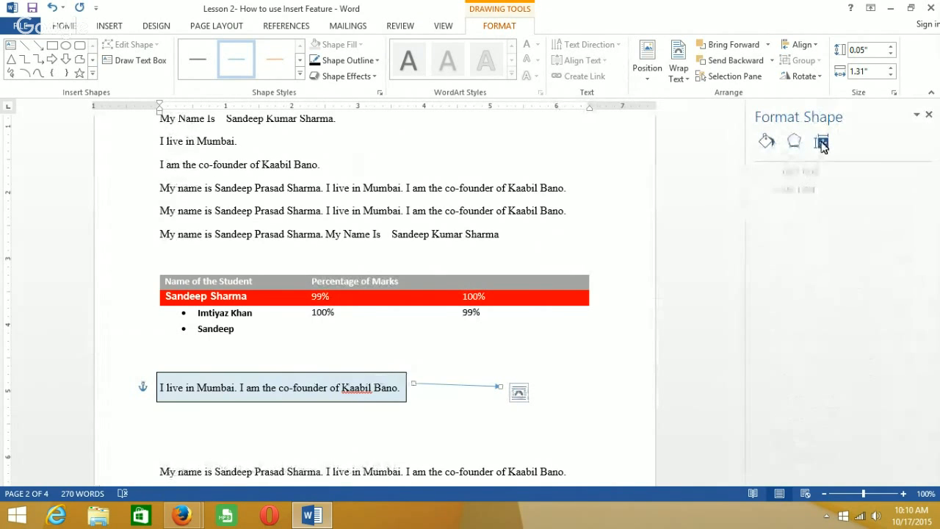
click(766, 141)
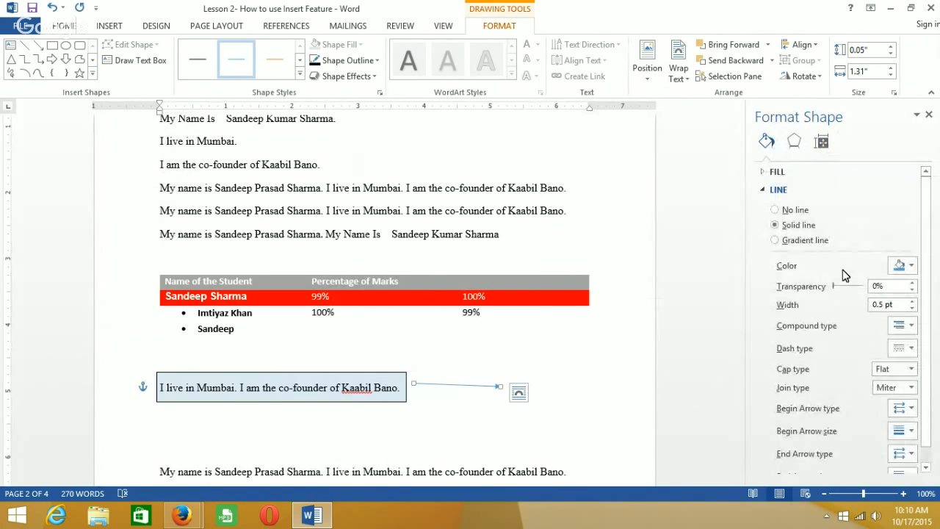
click(899, 266)
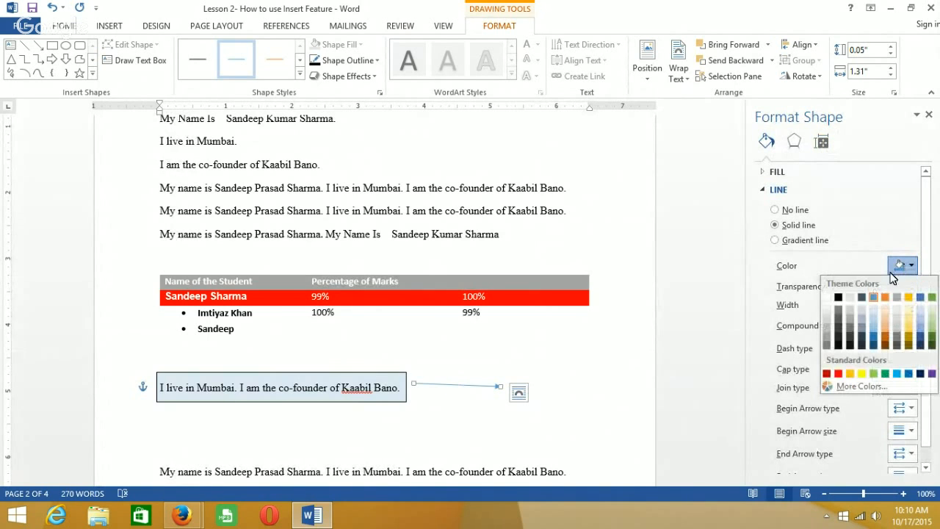
click(838, 298)
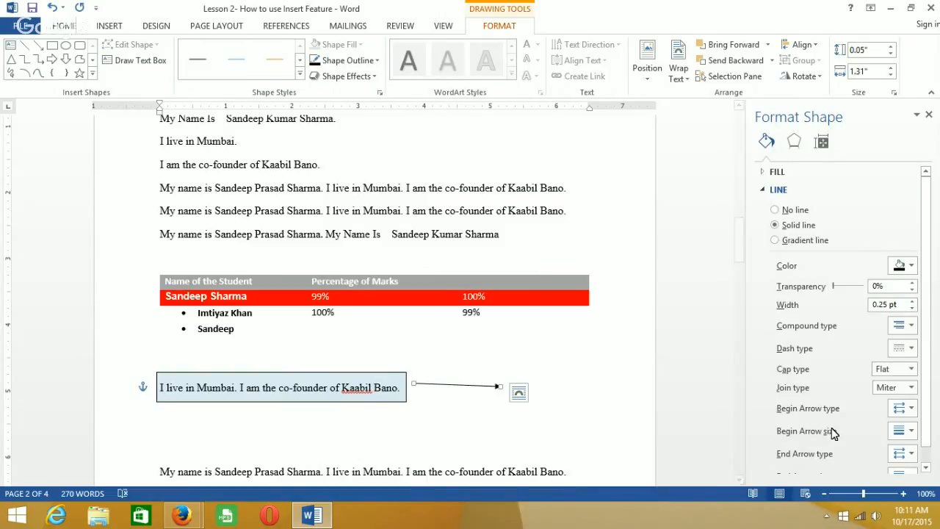
Give the black line a round begin arrow type and a diamond end arrow type.
click(908, 408)
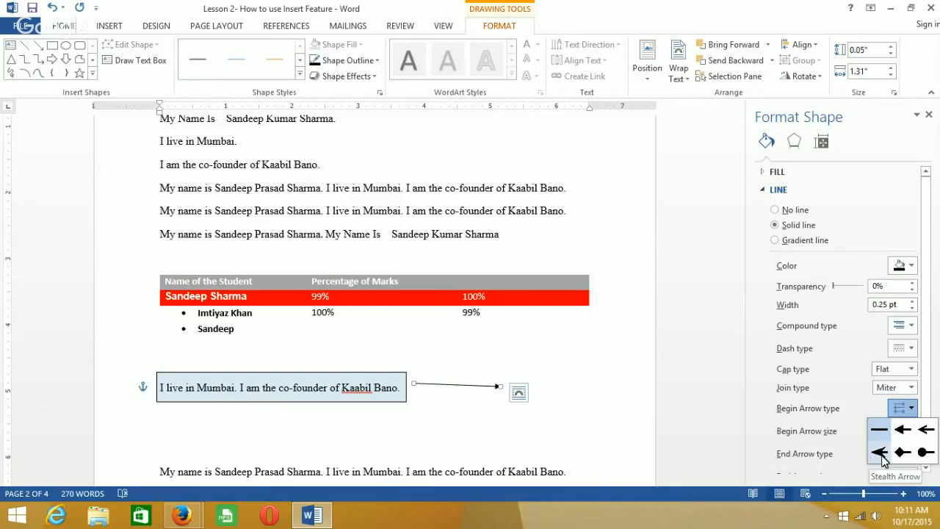
click(924, 453)
click(595, 419)
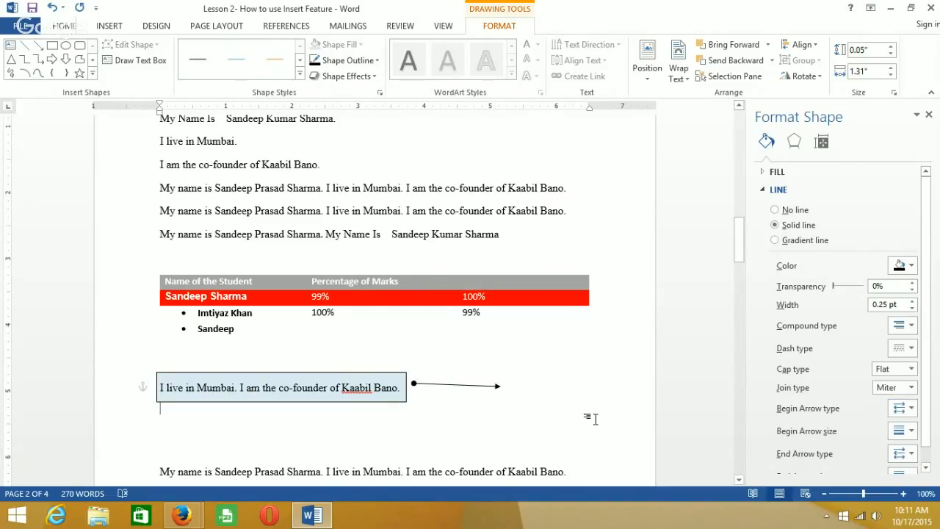
click(424, 385)
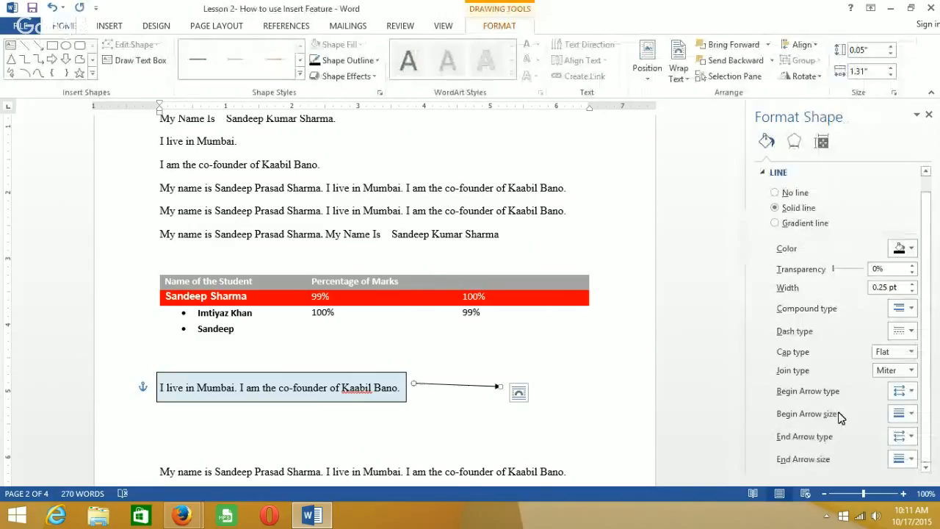
click(909, 442)
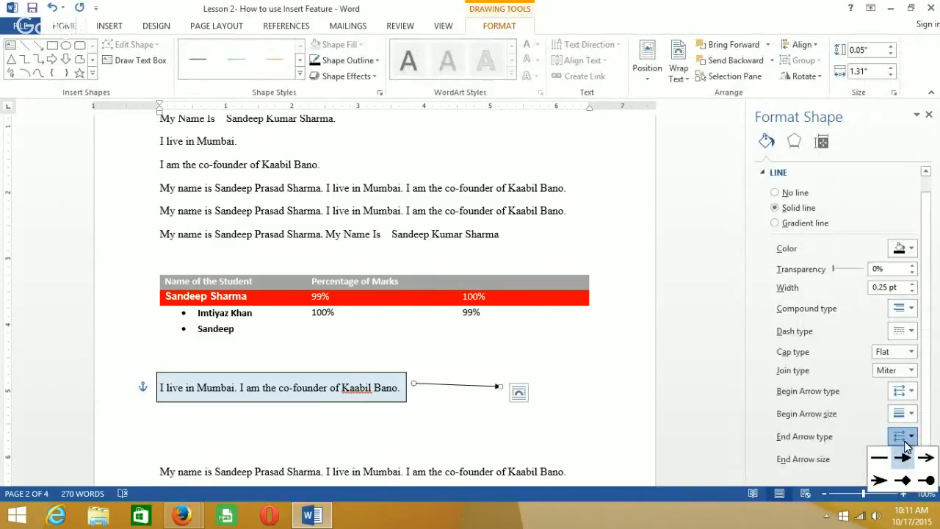
click(903, 482)
click(560, 432)
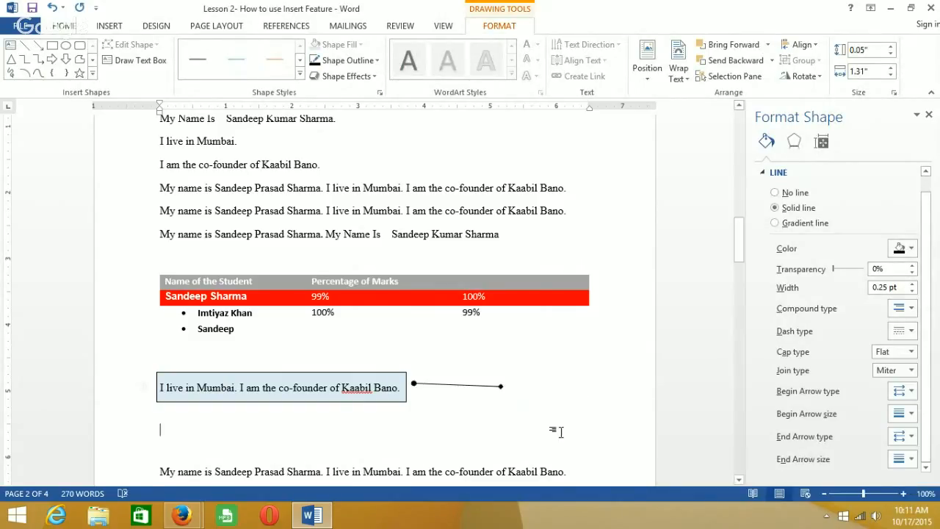
Move the black line slightly to the right, away from the light blue rectangle, and deselect it.
click(485, 383)
drag(486, 383, 521, 385)
click(560, 372)
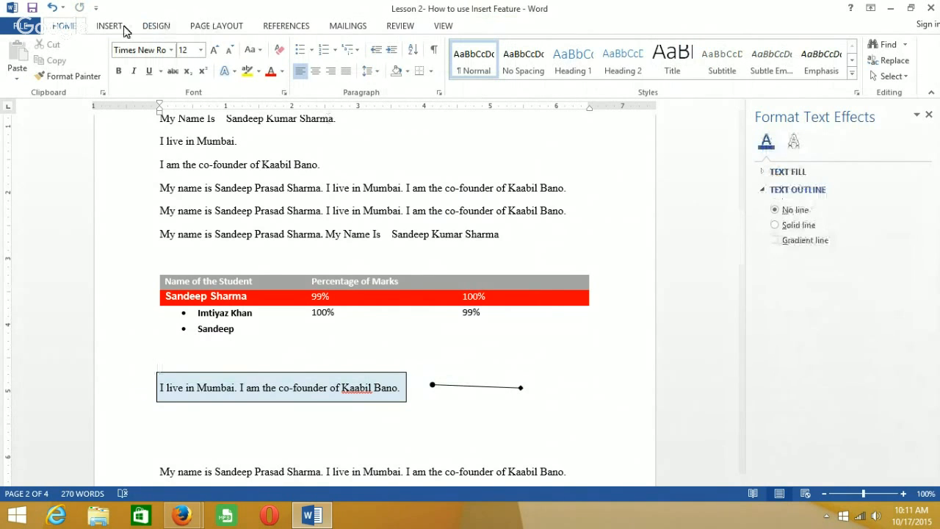
Open the gallery of insertable shapes and bring all the callout shapes into view.
click(103, 29)
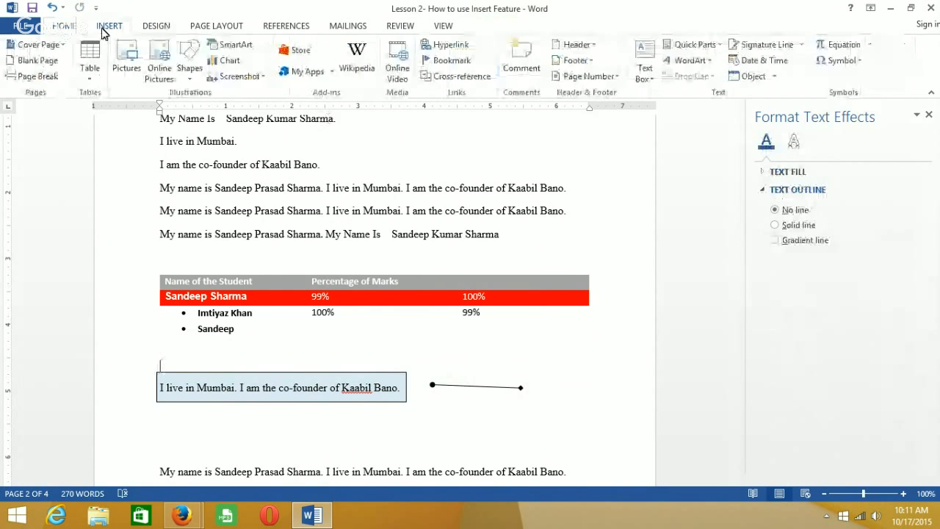
click(189, 60)
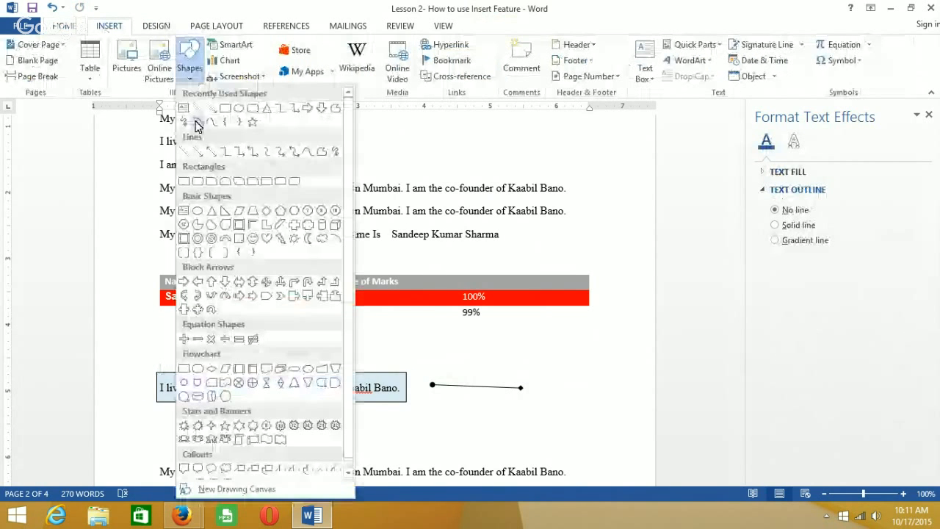
scroll(345, 271, down, 1)
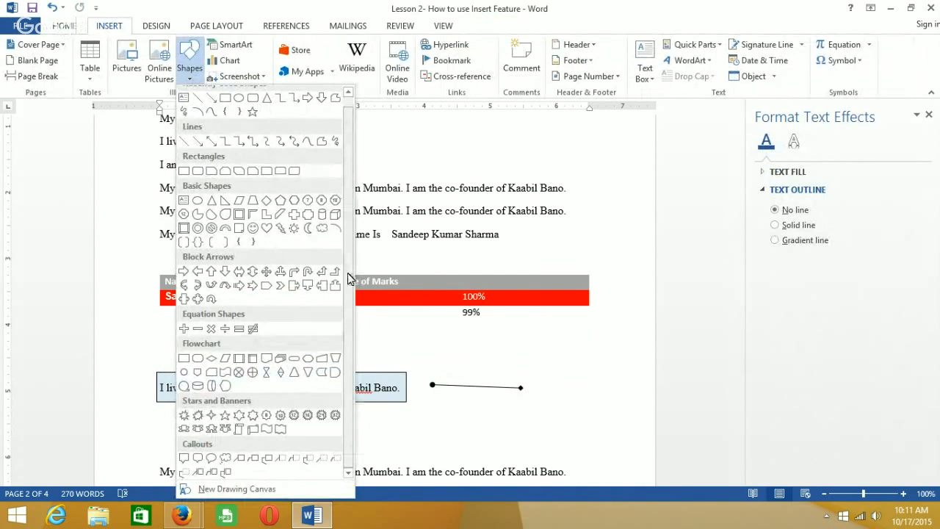
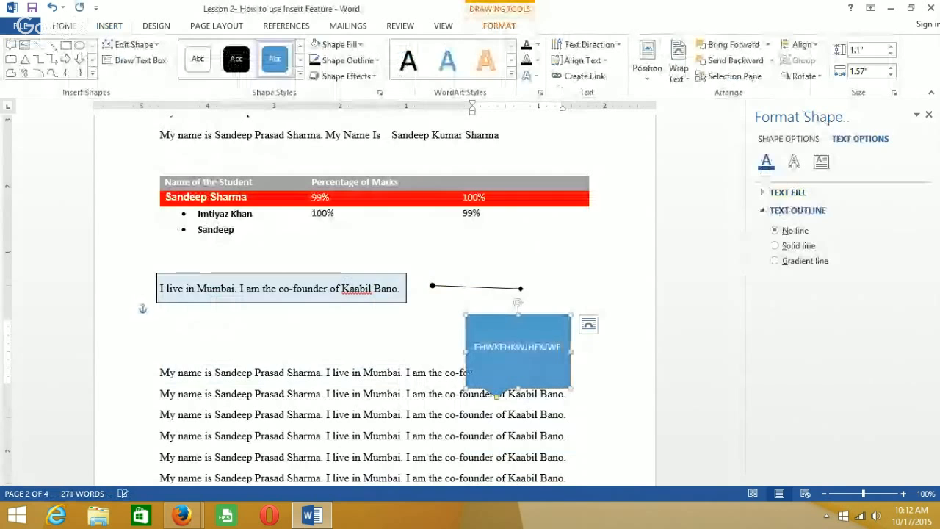
Rotate the blue callout clockwise to a diagonal angle and stretch its pointer tip to just beside the light blue rectangle's right edge.
click(598, 385)
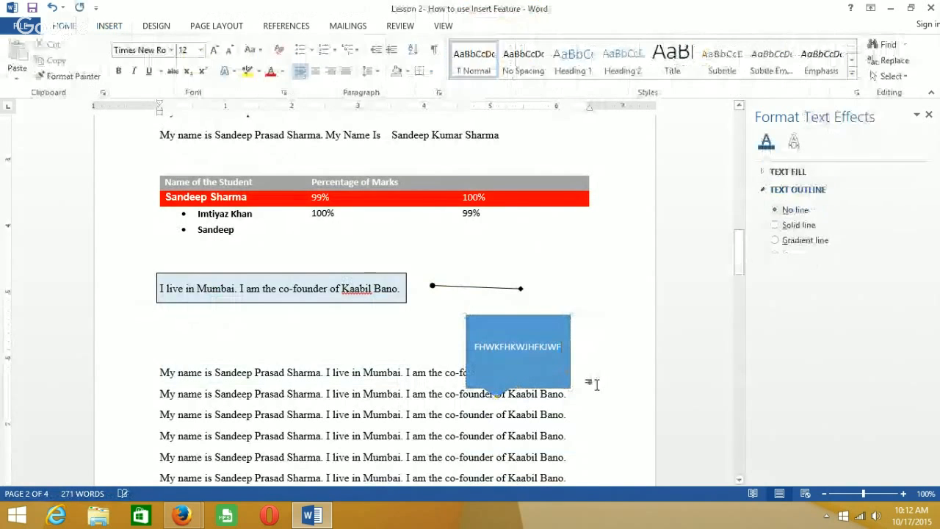
click(560, 352)
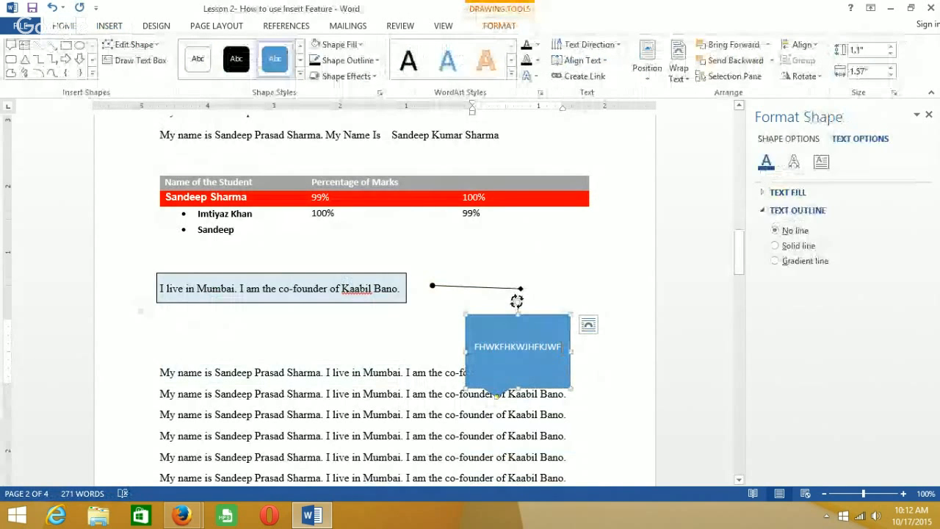
drag(517, 301, 591, 233)
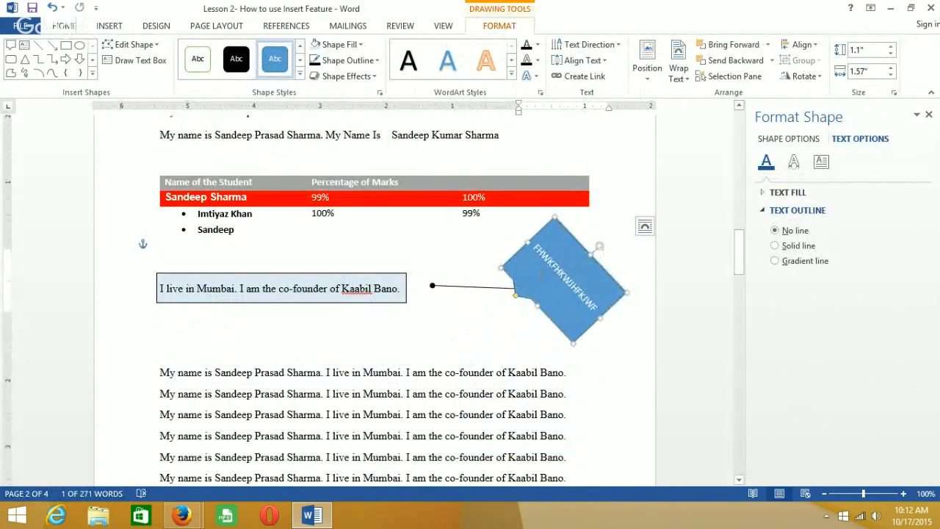
drag(515, 301, 409, 337)
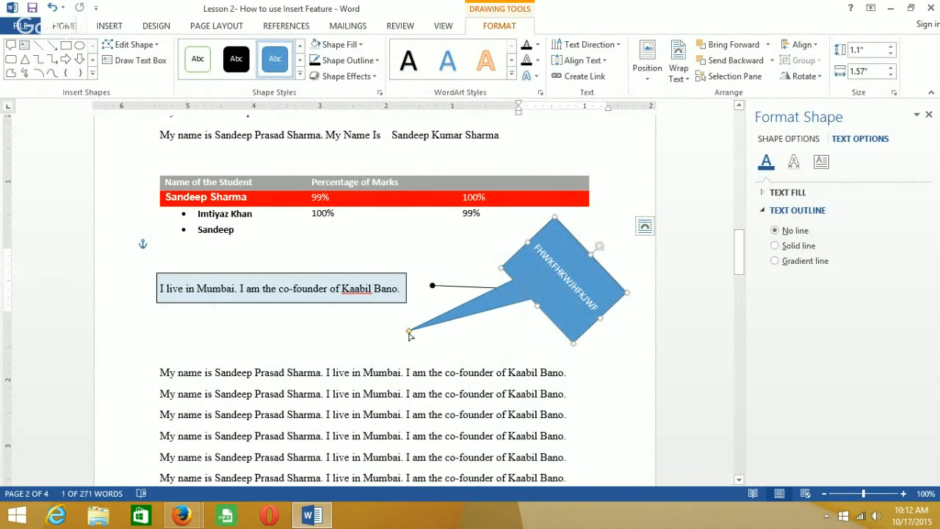
drag(409, 333, 418, 290)
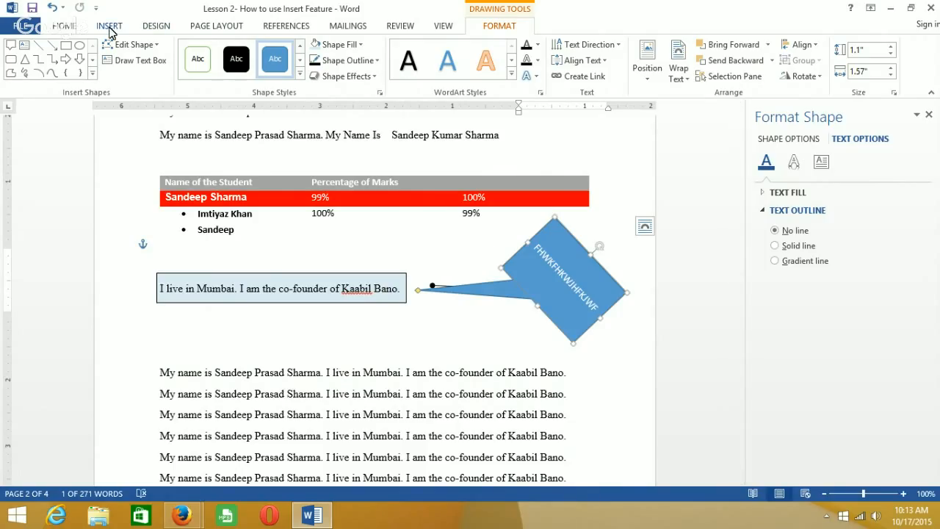
click(109, 28)
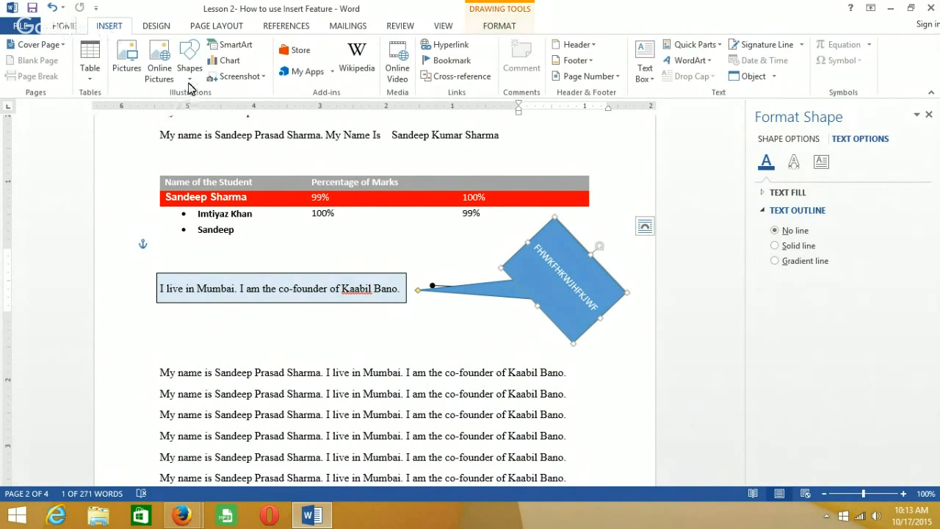
click(189, 70)
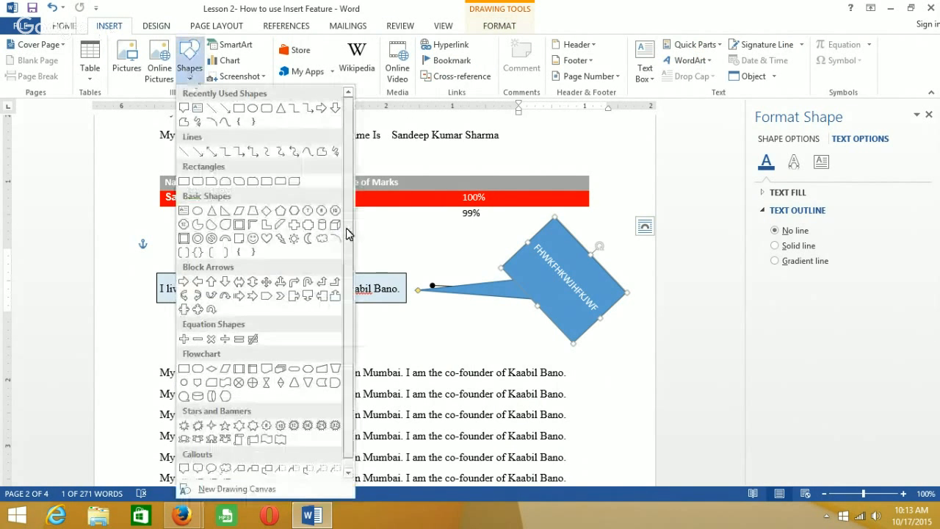
scroll(344, 306, down, 1)
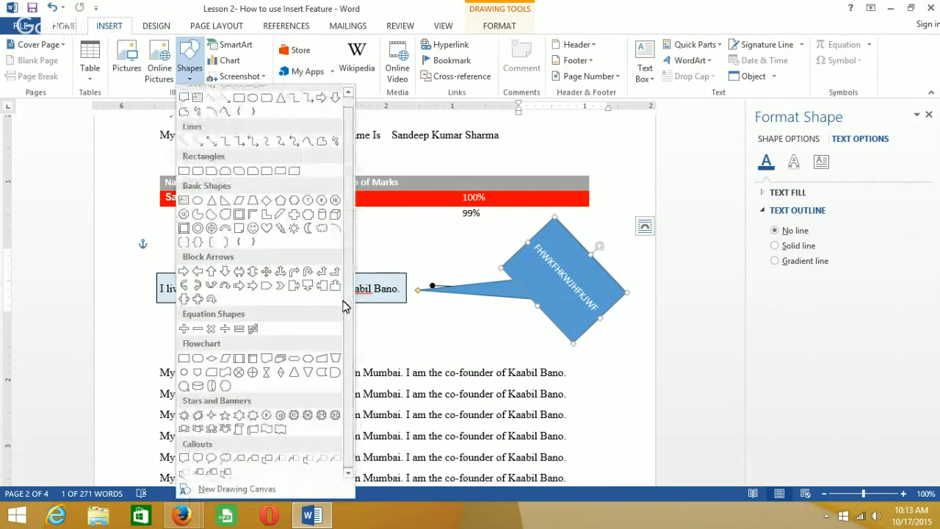
click(586, 393)
key(ctrl+z)
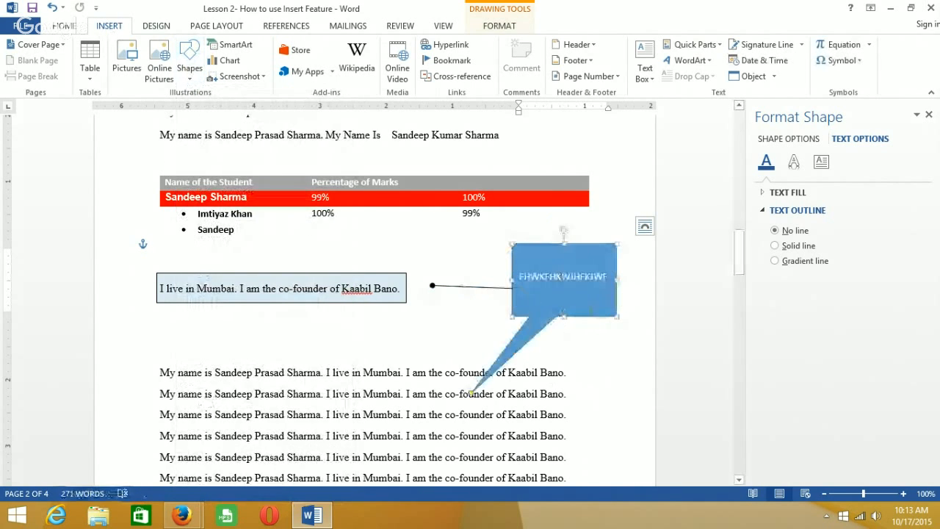
key(ctrl+y)
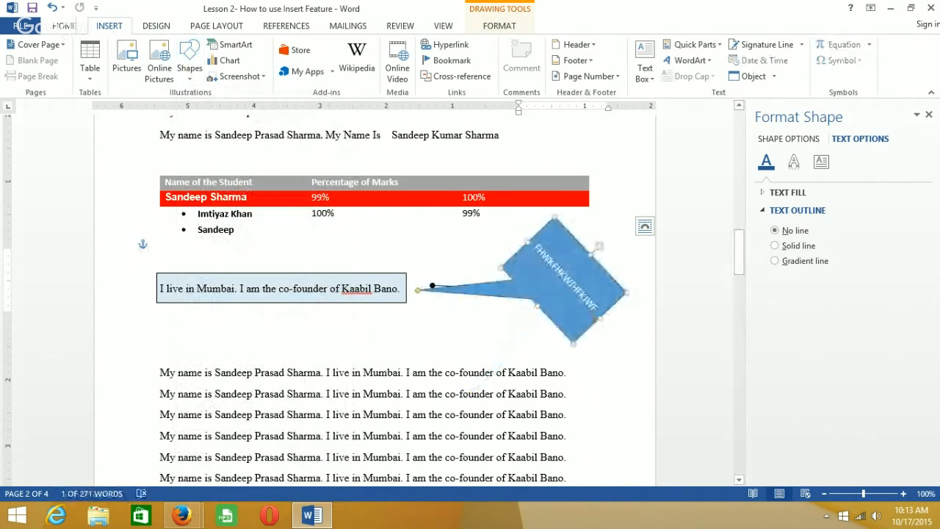
Deselect the callout and add a blank line above the last four repeated sentences on page 2.
click(590, 394)
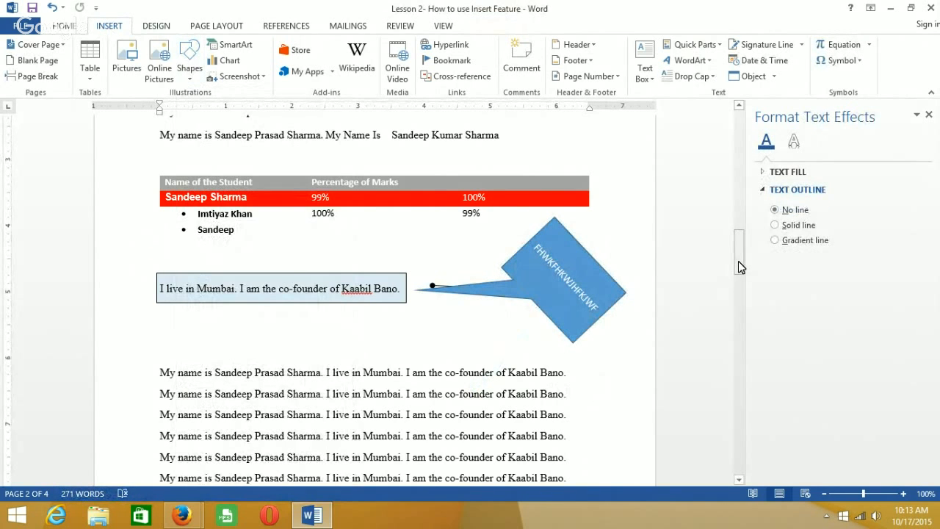
drag(739, 266, 738, 298)
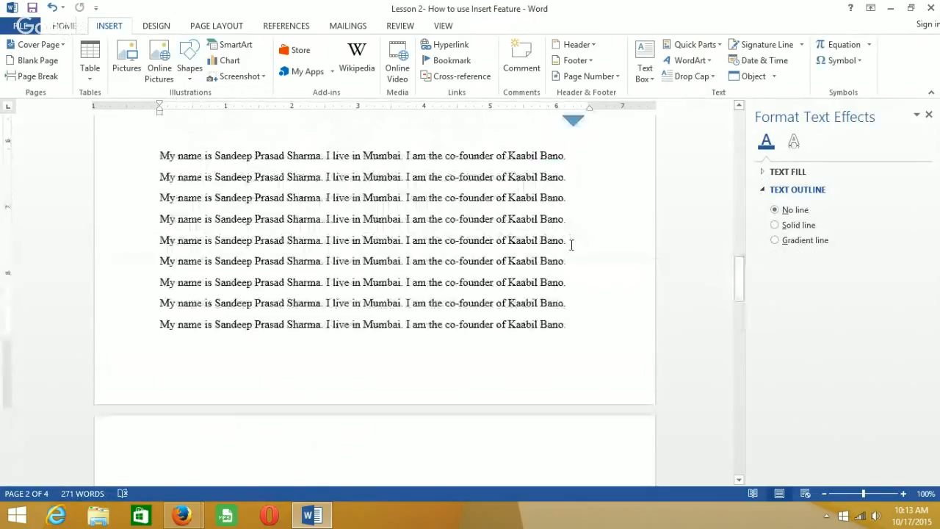
click(571, 244)
key(Return)
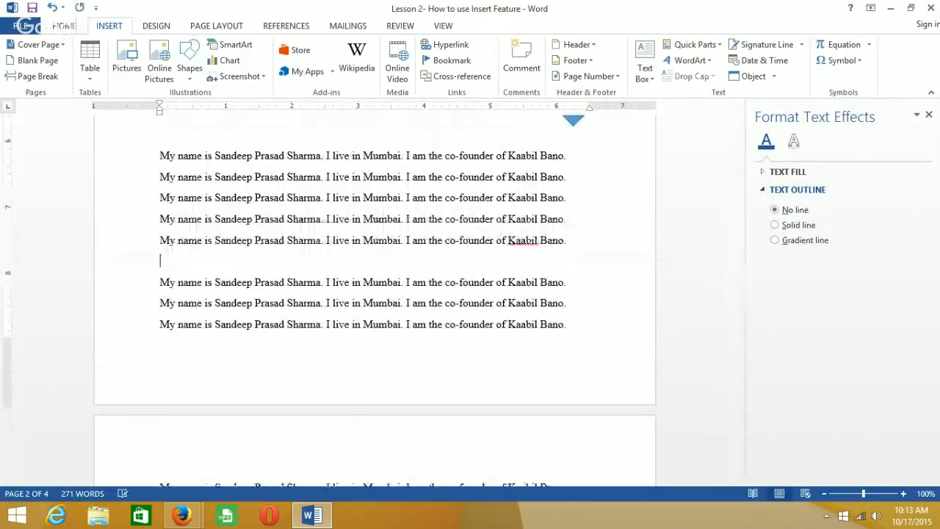
Insert a page break at the blank line and place the cursor on the empty line below the moved sentences on page 3.
click(53, 80)
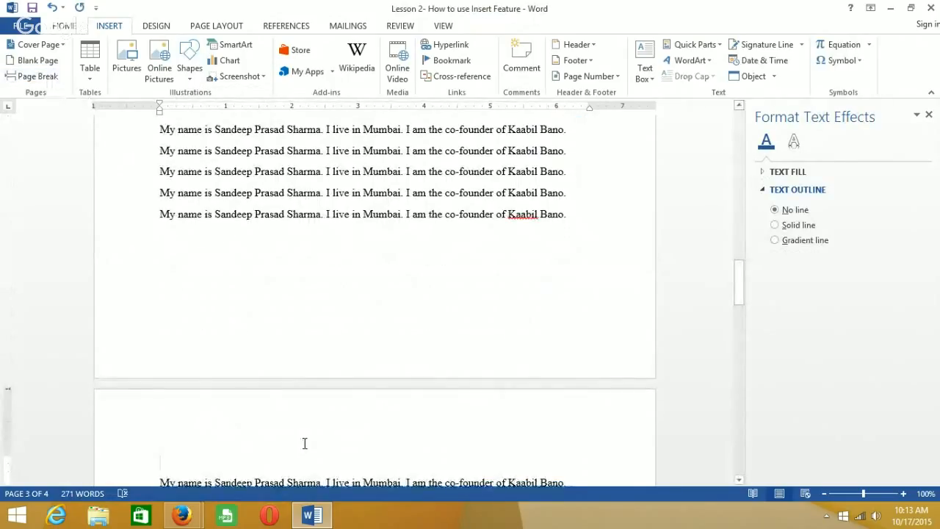
scroll(305, 443, down, 8)
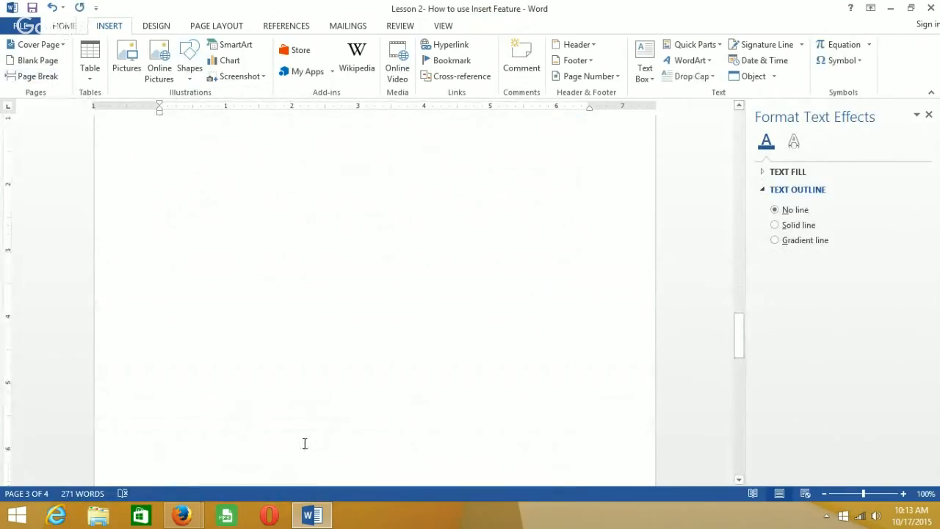
key(Up)
key(Down)
key(Down)
key(Down)
key(Down)
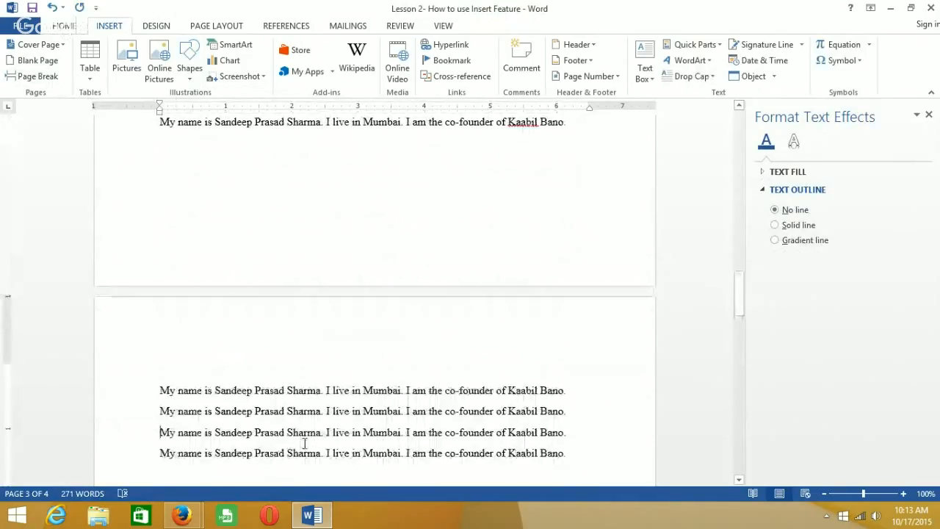
key(Down)
key(Down)
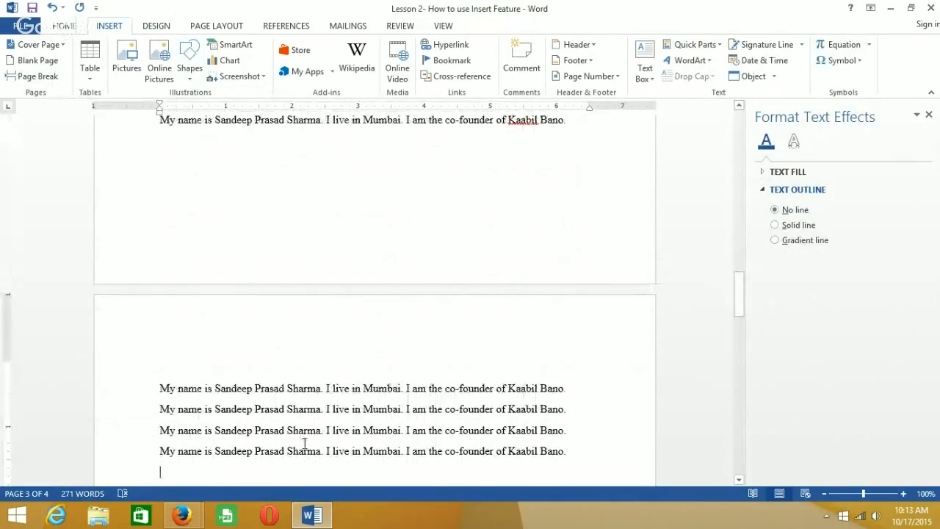
Insert the GIF portrait from the Important Business Plan folder, found on Local Disk (F:) under Courses and Knowledge Bytes.
click(129, 65)
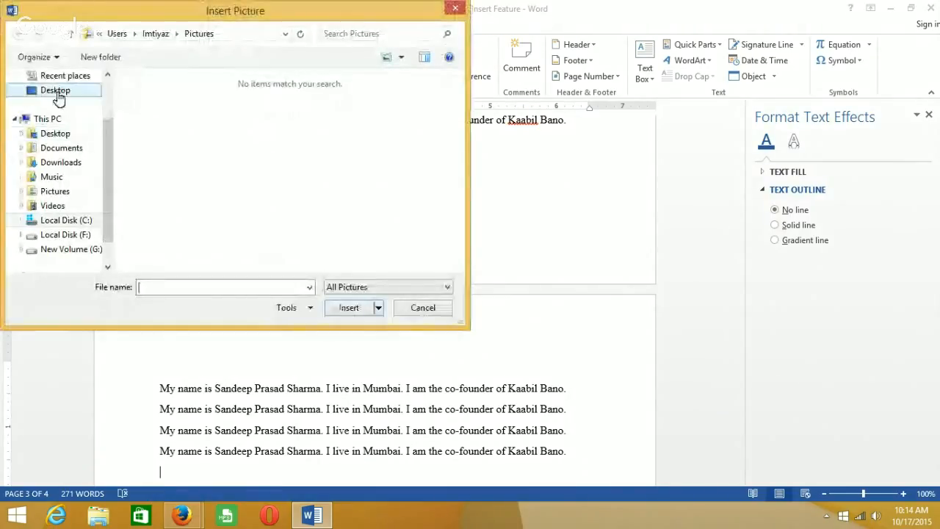
click(56, 92)
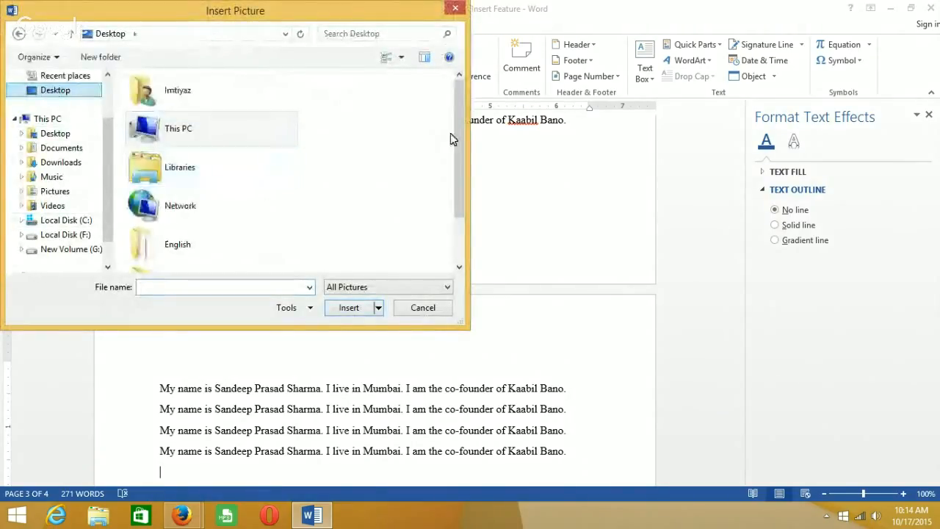
drag(460, 135, 455, 193)
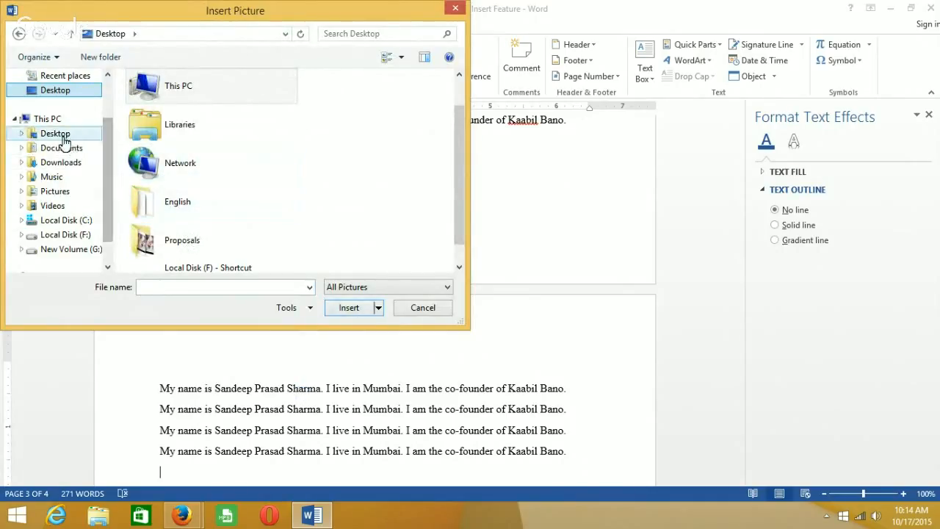
click(74, 236)
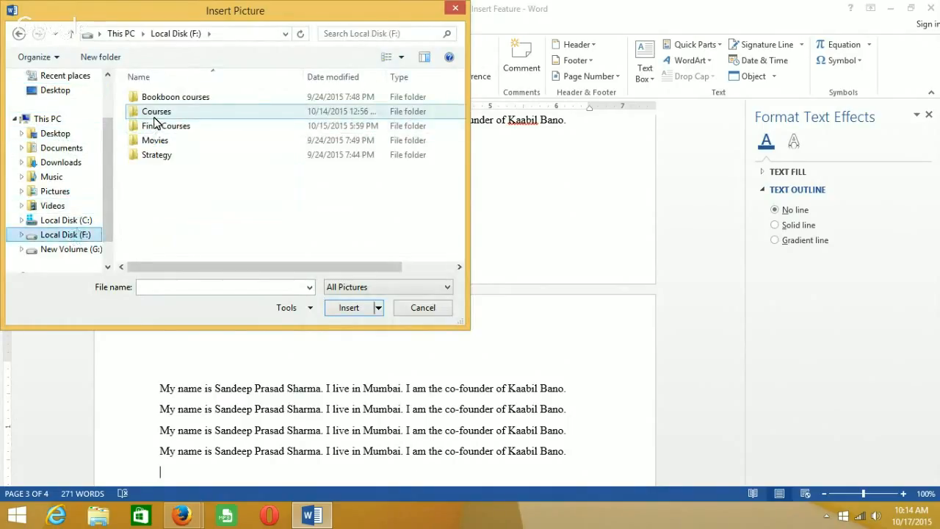
double_click(154, 114)
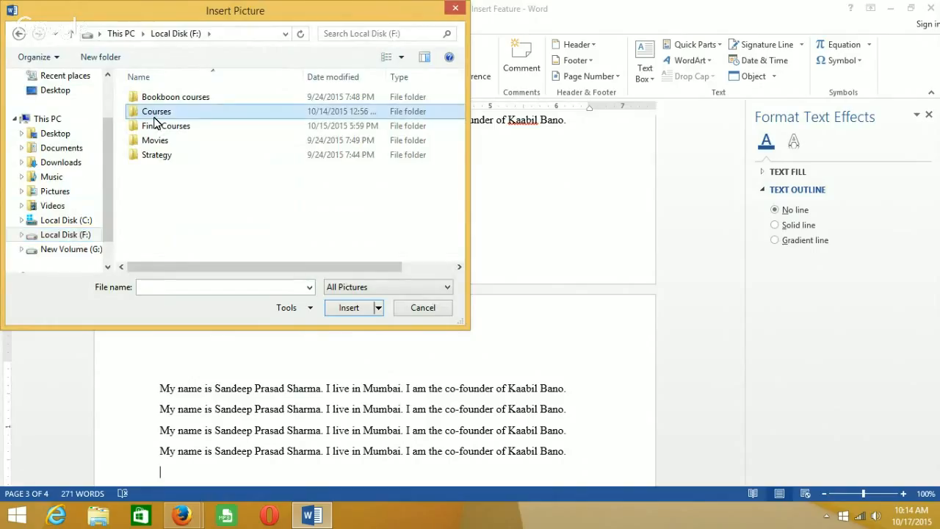
click(172, 130)
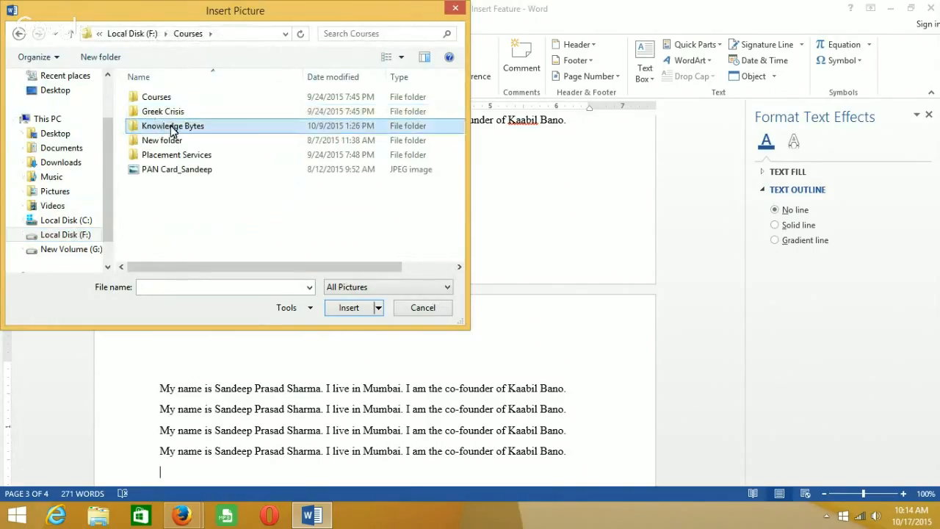
double_click(172, 130)
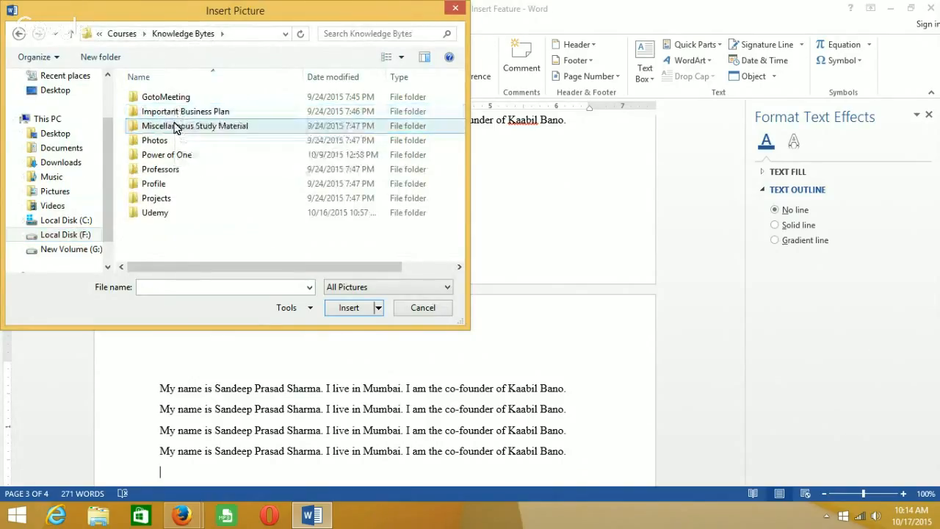
double_click(174, 116)
drag(180, 111, 200, 210)
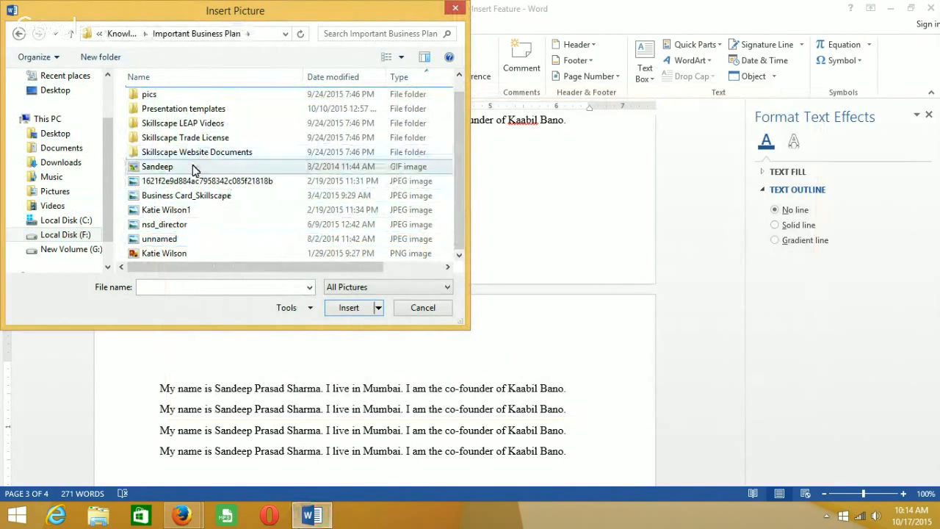
double_click(386, 168)
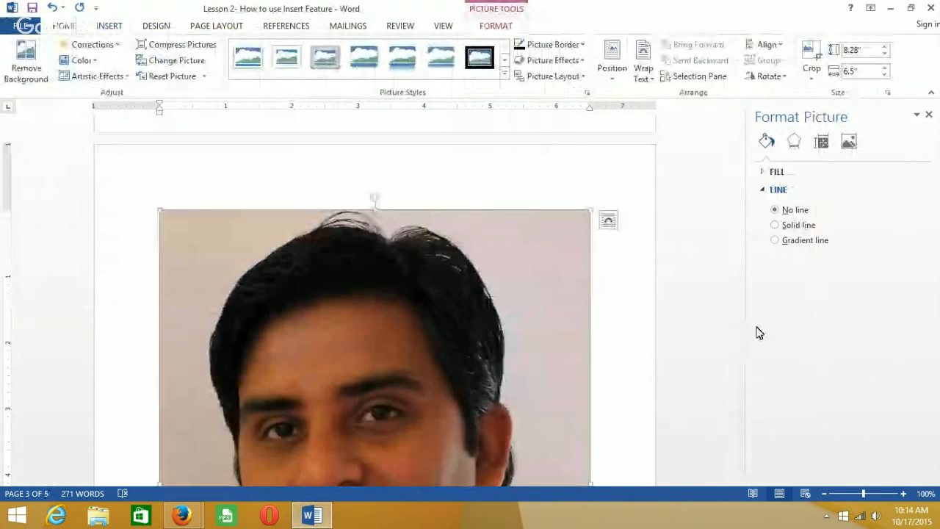
Shrink the inserted portrait proportionally to about 4.9" high by 3.84" wide.
mouse_move(739, 340)
mouse_down()
mouse_move(739, 373)
mouse_move(736, 340)
mouse_up()
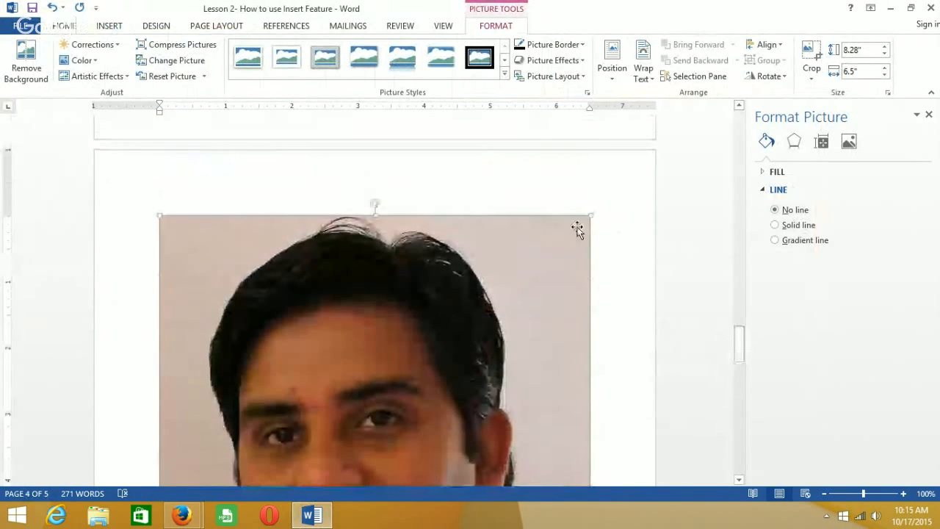
drag(589, 213, 485, 369)
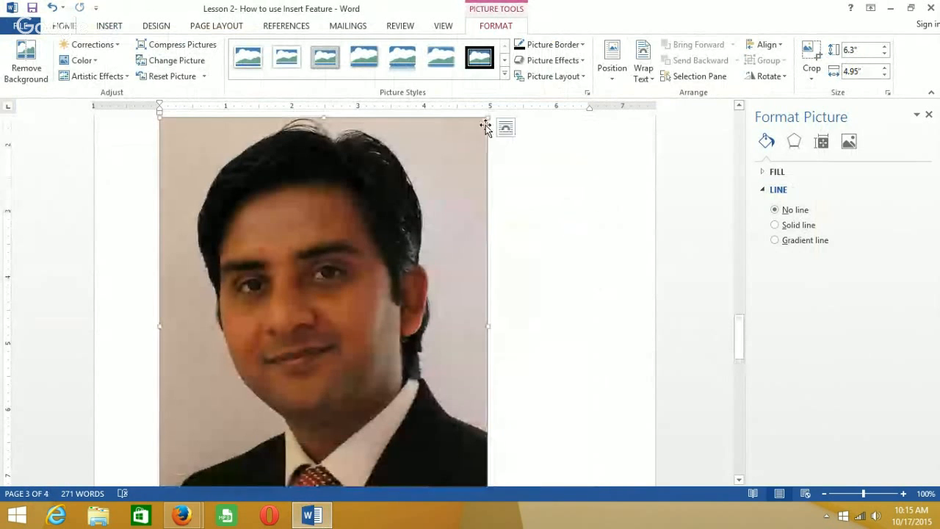
drag(490, 119, 414, 258)
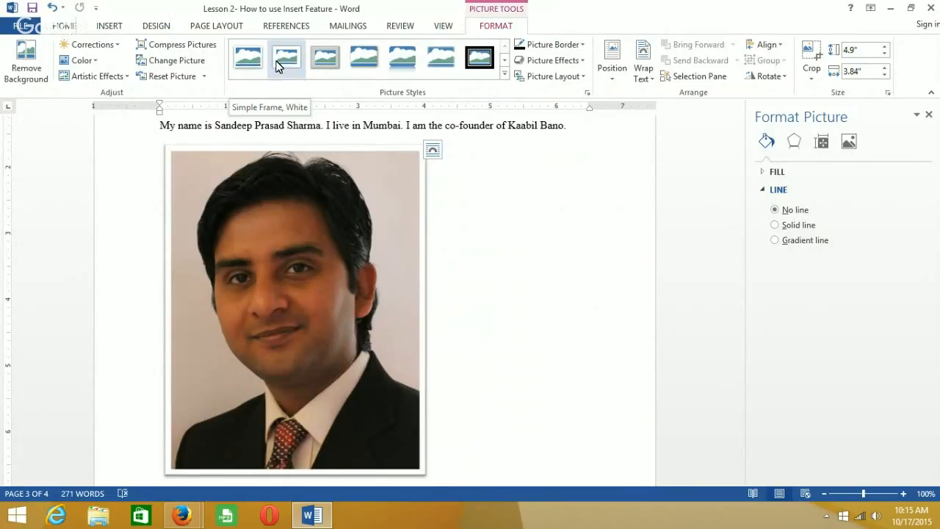
Add a solid black 0.75 pt border around the portrait without applying a picture style.
click(345, 62)
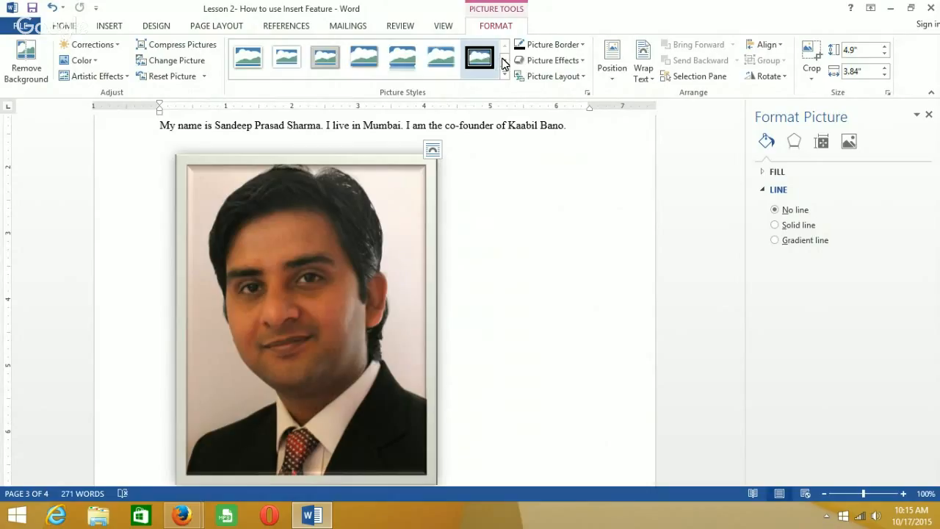
click(538, 49)
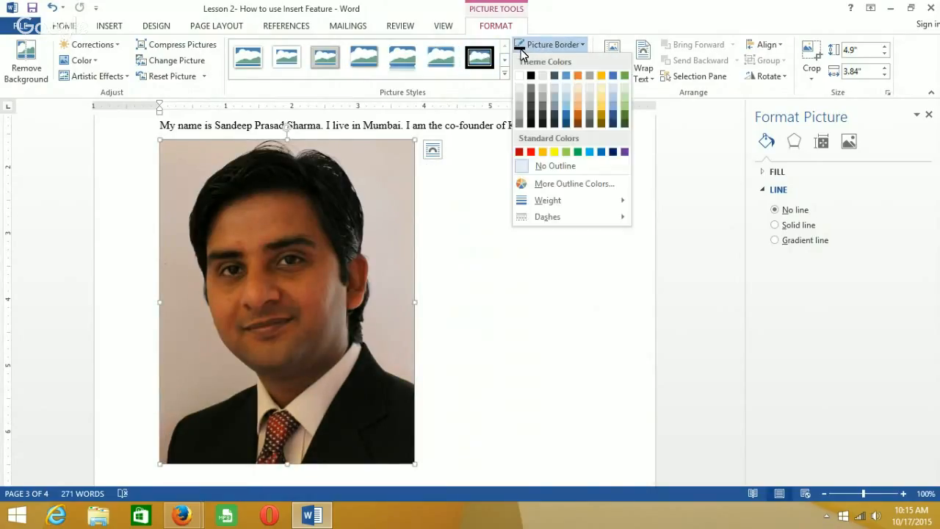
click(523, 50)
click(522, 309)
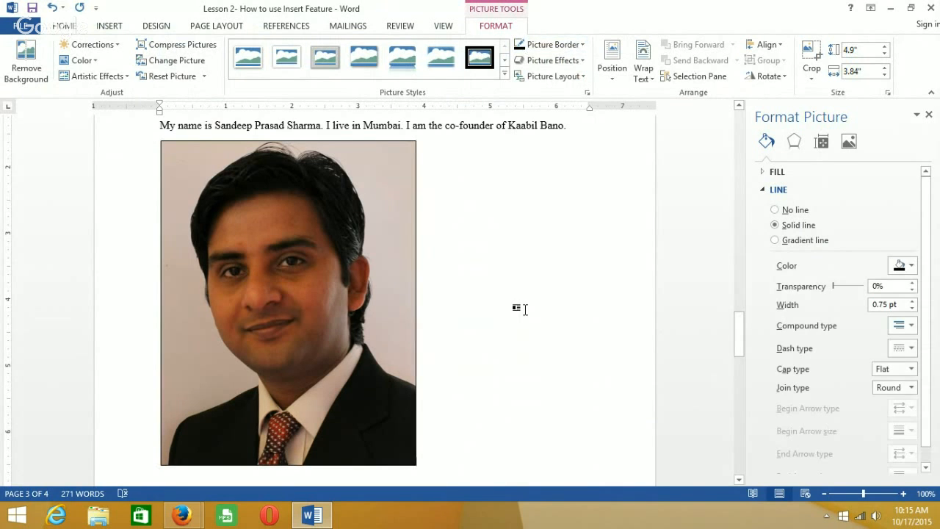
Recolor the portrait with the first dark gray variation and deselect it.
click(354, 312)
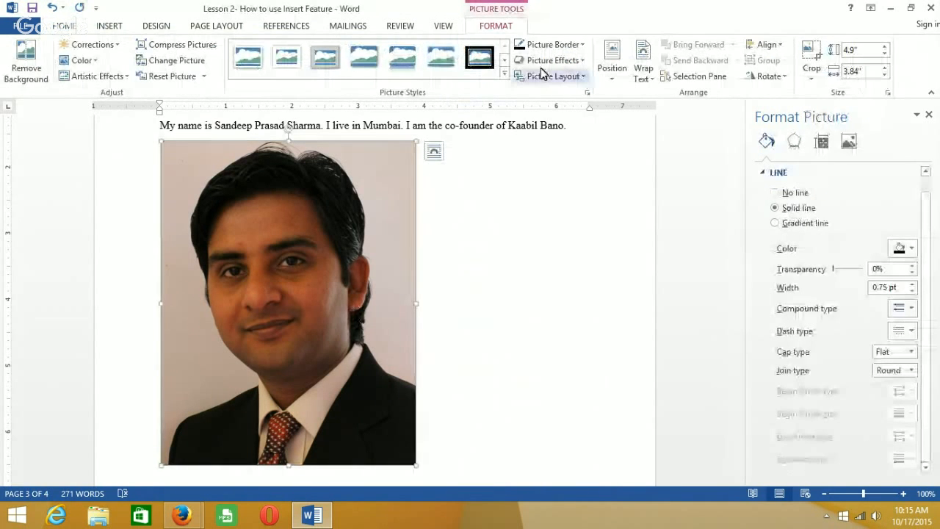
click(82, 63)
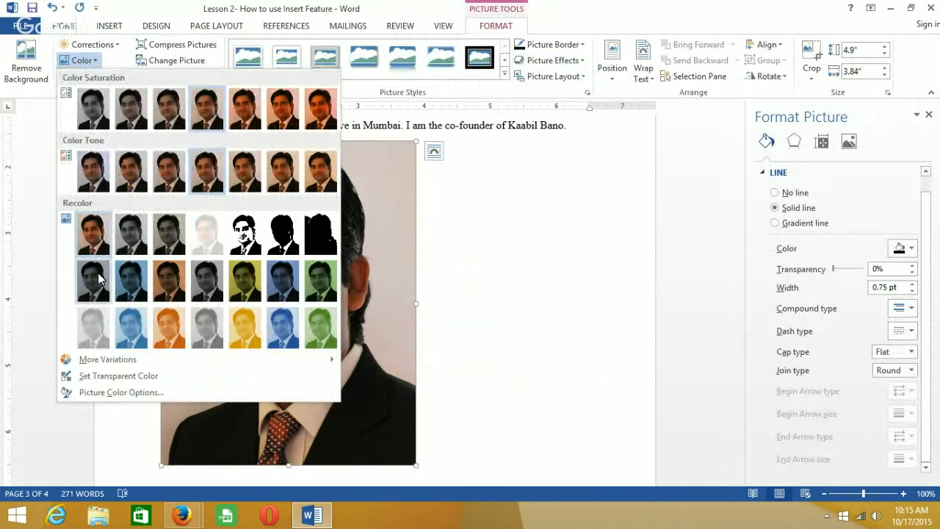
click(99, 279)
click(491, 266)
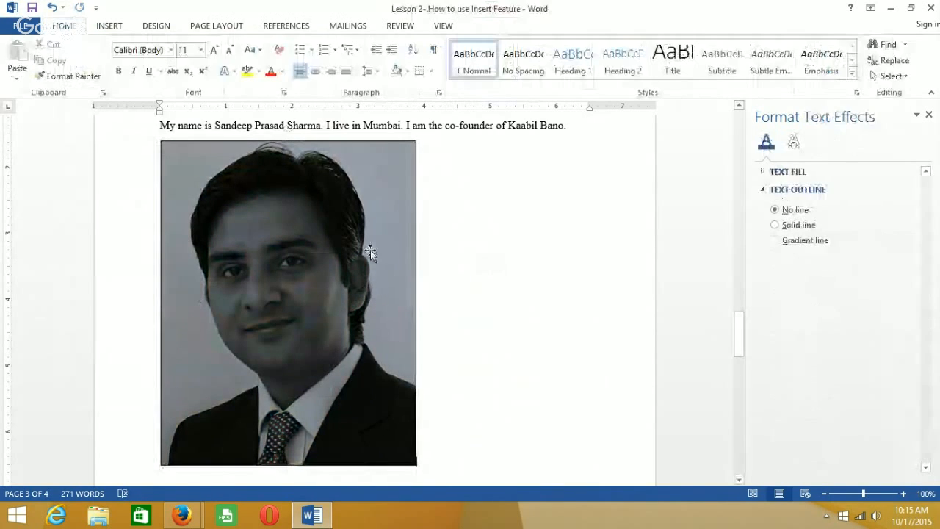
Remove the background of the recolored portrait using the automatic selection and deselect it.
click(370, 249)
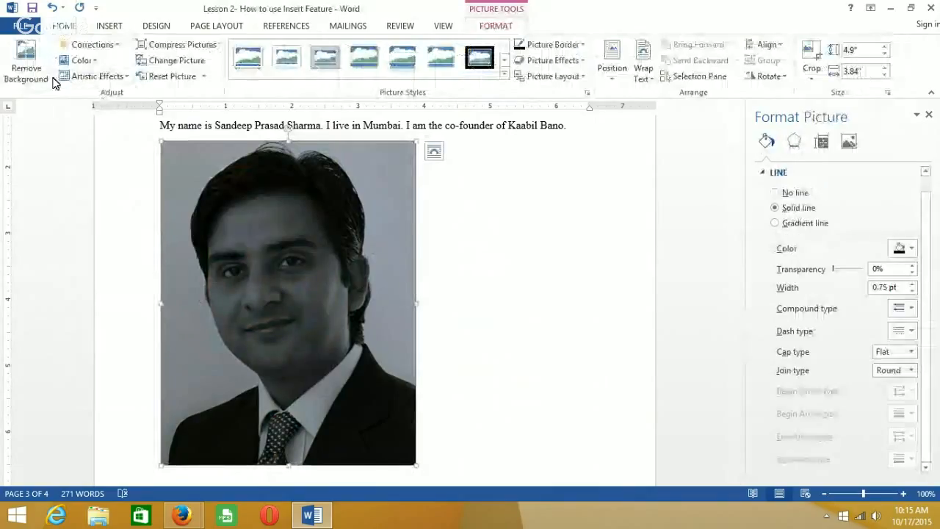
click(28, 72)
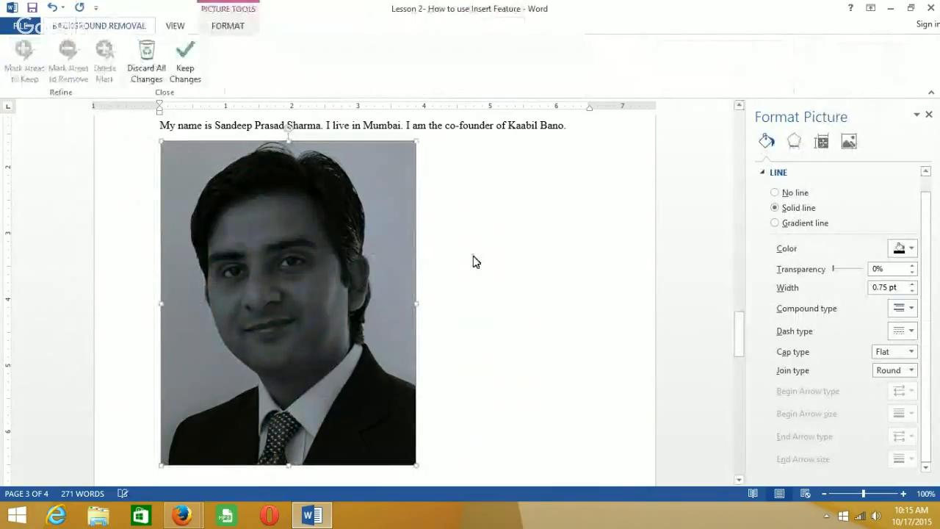
click(137, 126)
click(245, 135)
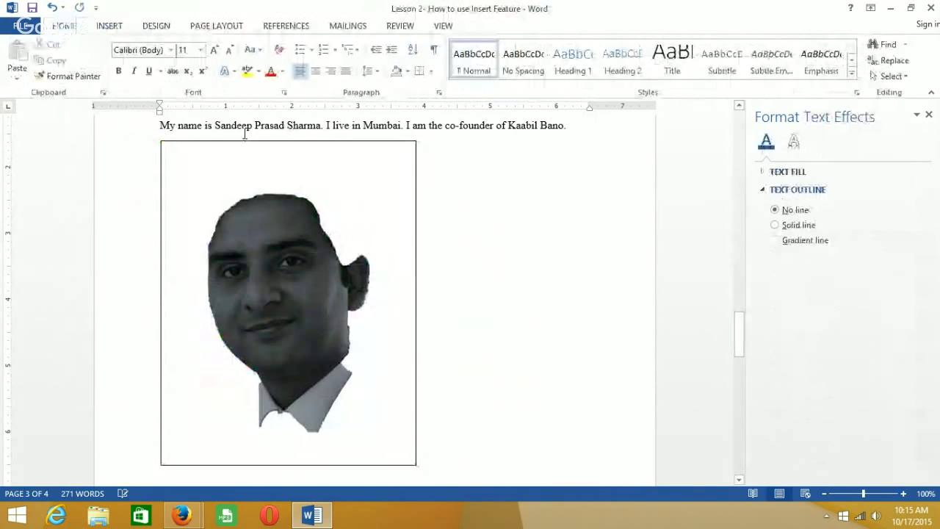
Undo the portrait's background removal and its dark gray recoloring.
click(246, 266)
key(ctrl+z)
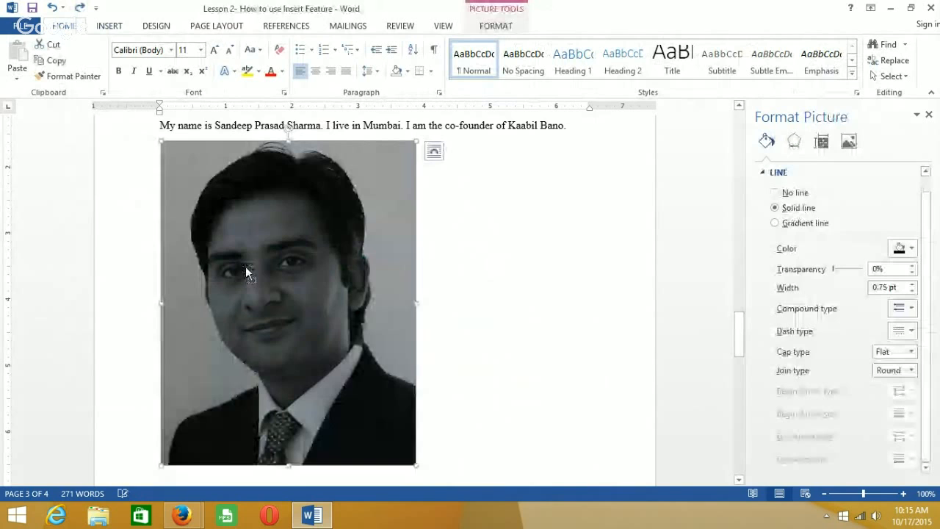
click(477, 289)
click(412, 210)
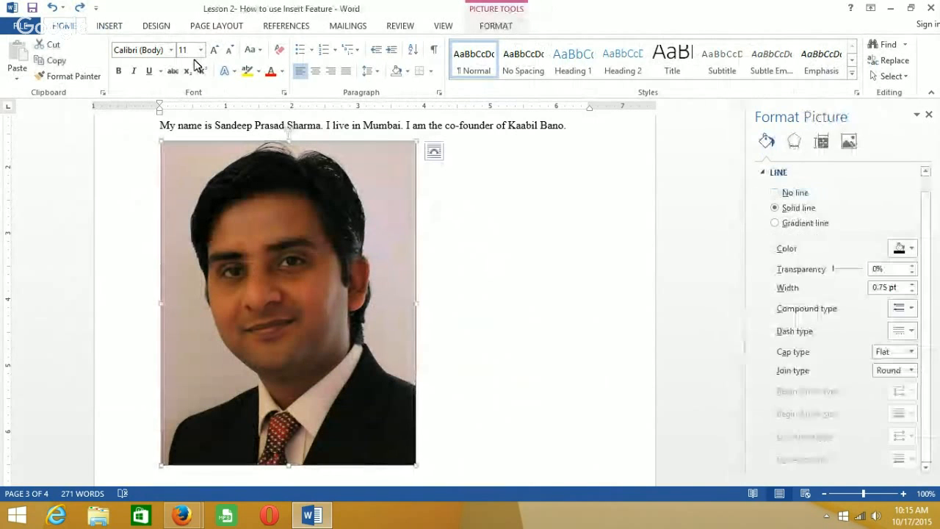
Search the online pictures with Bing Image Search for "bEAUTY".
click(104, 28)
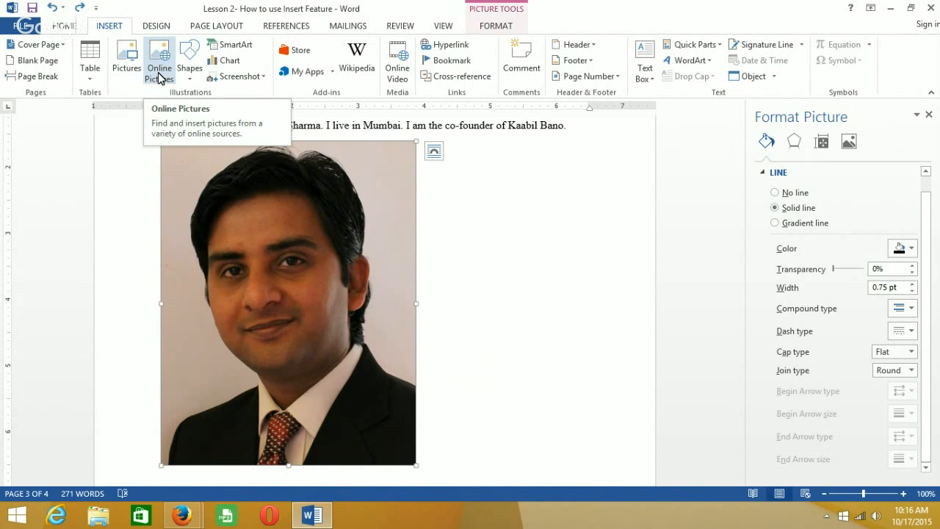
click(159, 74)
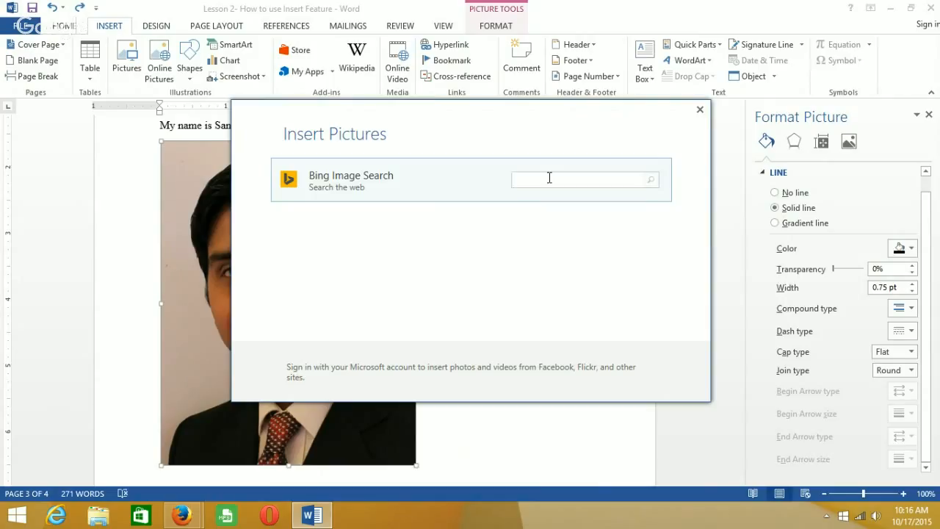
text(bEAUTY)
key(Return)
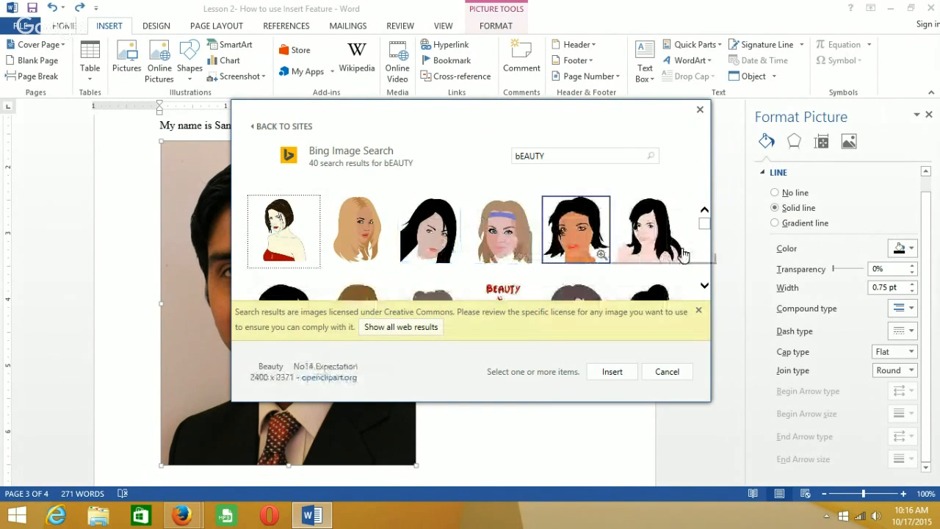
Browse the Bing results and try to insert the "Beauty No14 Expectation" picture from the first row.
click(705, 285)
click(705, 287)
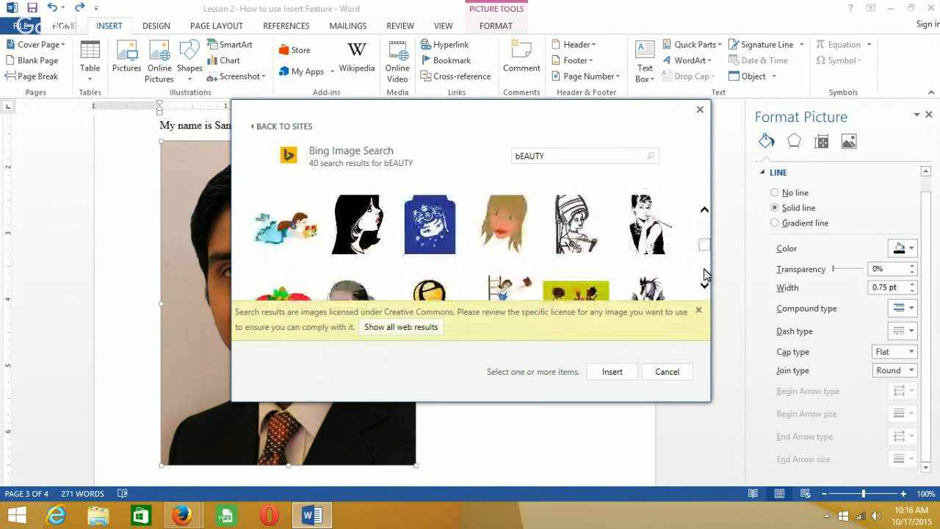
drag(705, 248, 703, 214)
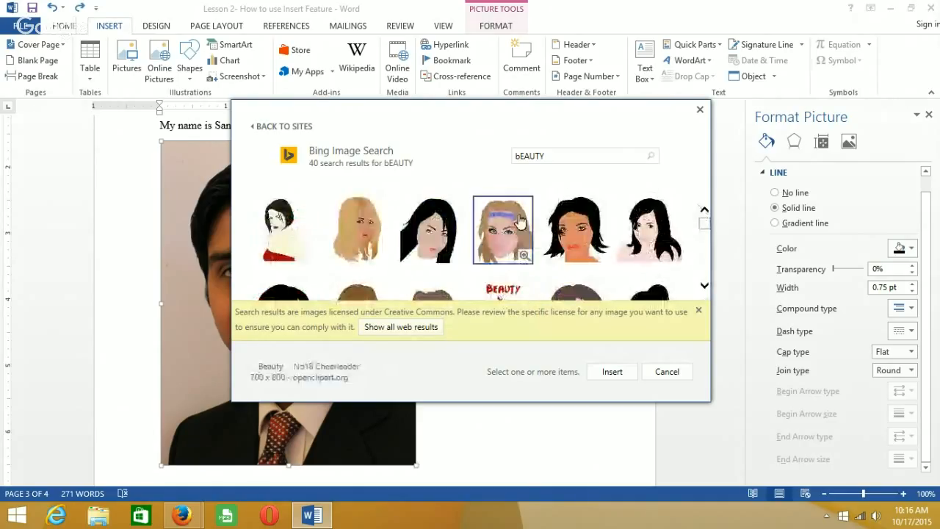
click(585, 222)
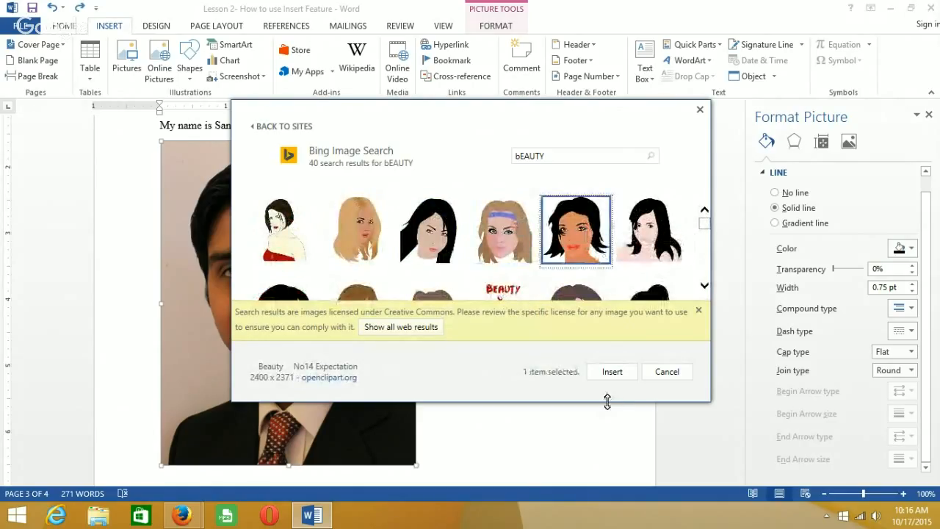
click(612, 372)
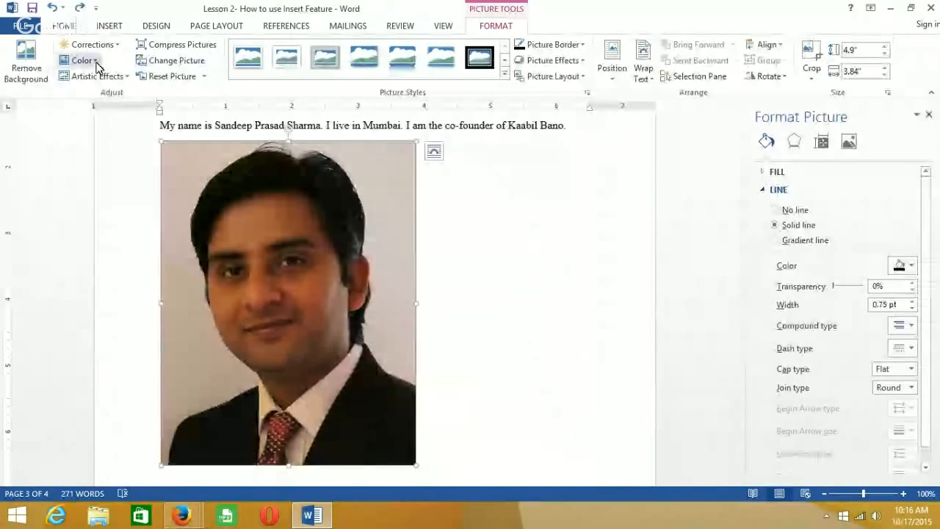
Delete the portrait picture below the text on page 3.
click(108, 26)
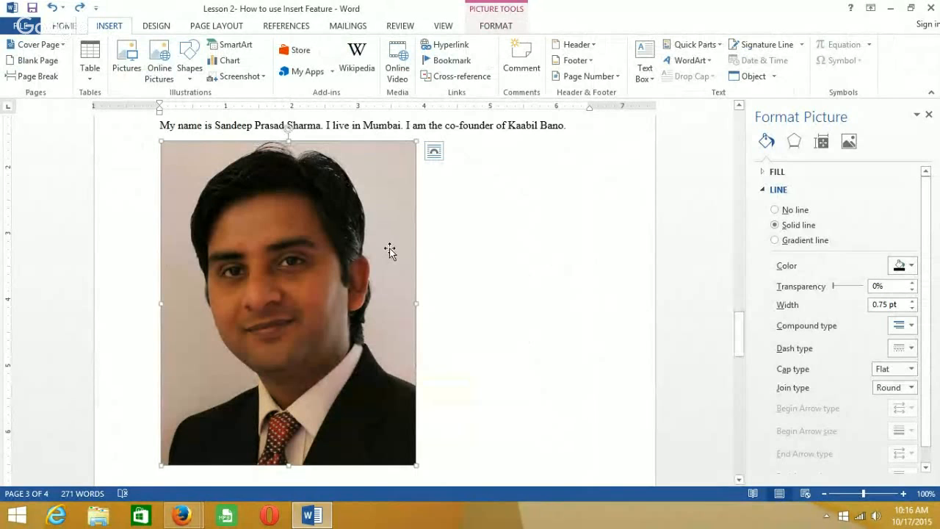
key(Delete)
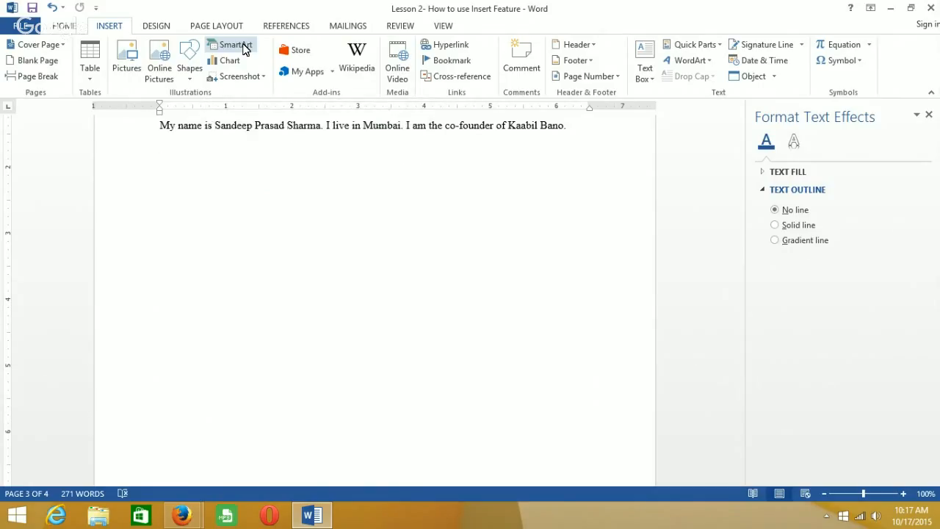
Preview the Alternating Hexagons and Stacked List layouts among the SmartArt list graphics, and close the gallery without inserting one.
click(244, 49)
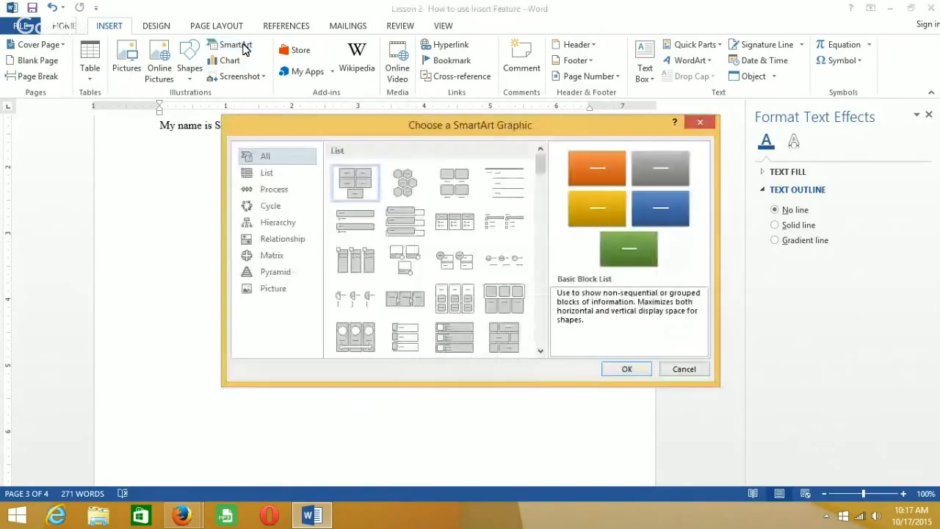
click(391, 188)
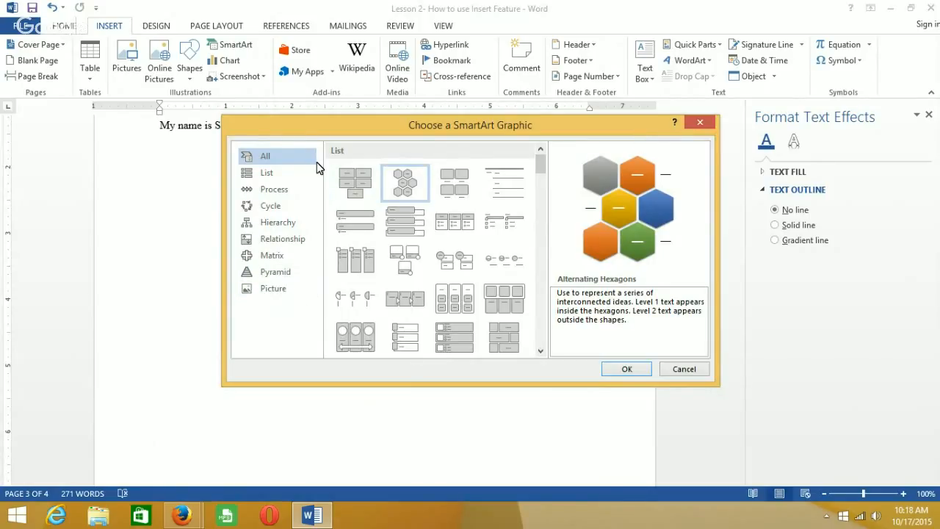
click(268, 173)
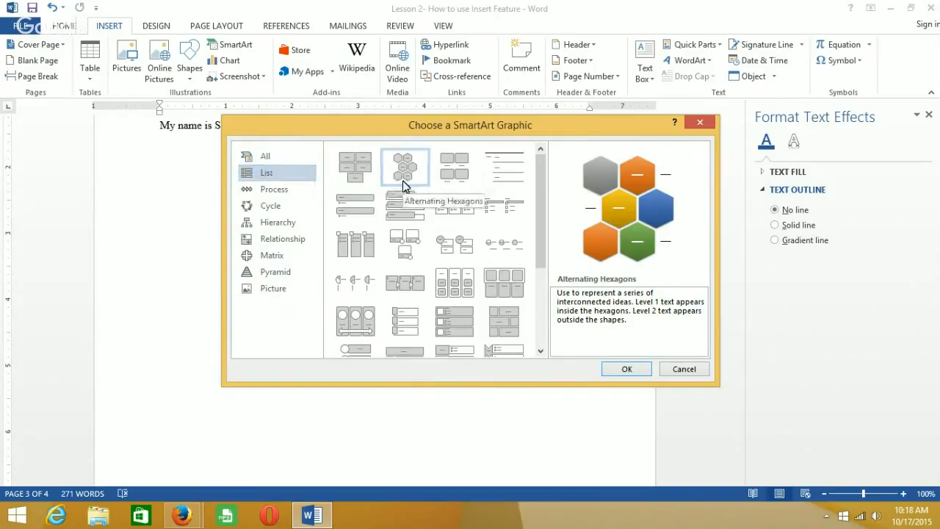
click(448, 244)
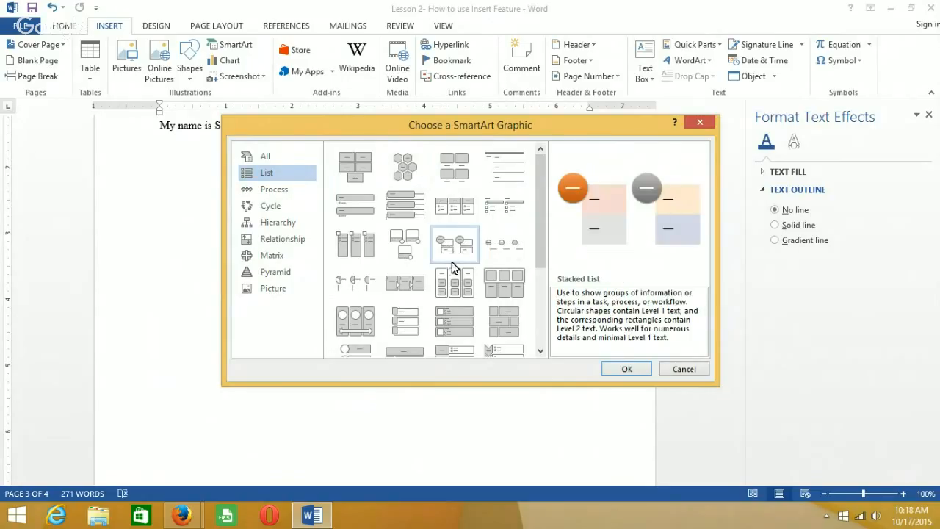
click(700, 125)
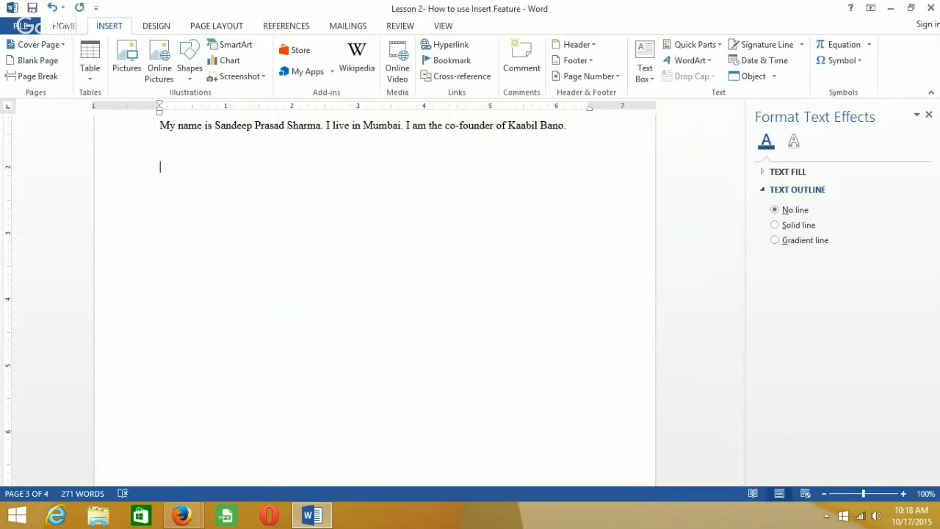
Enter the heading "Table of Content" on the empty line below the existing text.
text(Table of COnt)
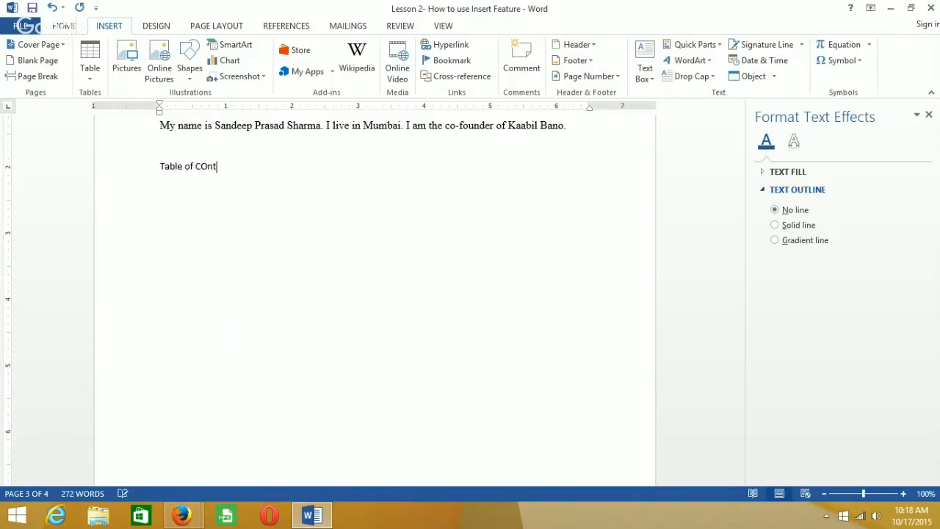
text(ent)
key(Return)
Enter the lines "Introduction" and "Essentials of Thermodynamics" under the Table of Content heading.
text(Introduction)
key(Return)
text(Essentials of Thermo)
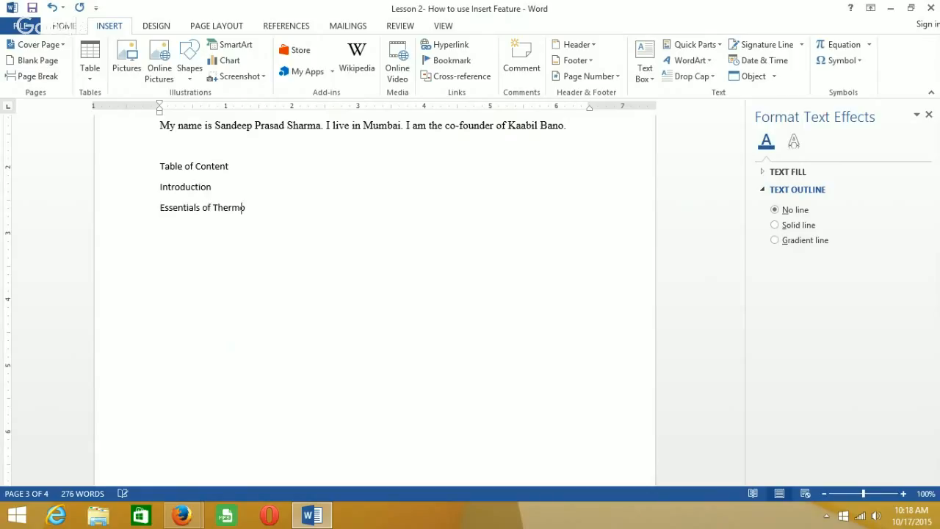
text(dynamic)
text(s)
key(Return)
Add the lines "First Law", "Second Law" and "Third Law" below Essentials of Thermodynamics.
text(First Lae)
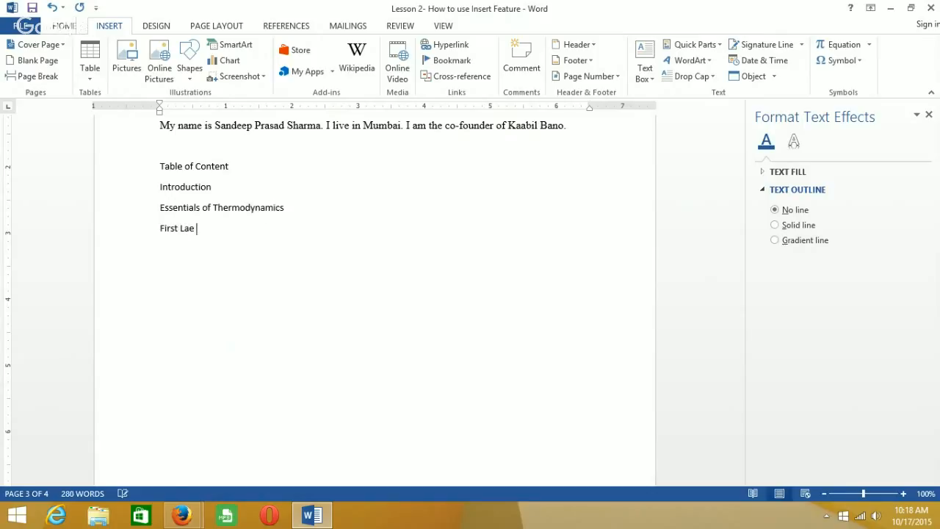
key(BackSpace)
key(BackSpace)
text(w)
key(Return)
text(Second Law)
key(Return)
text(Third Law)
key(Return)
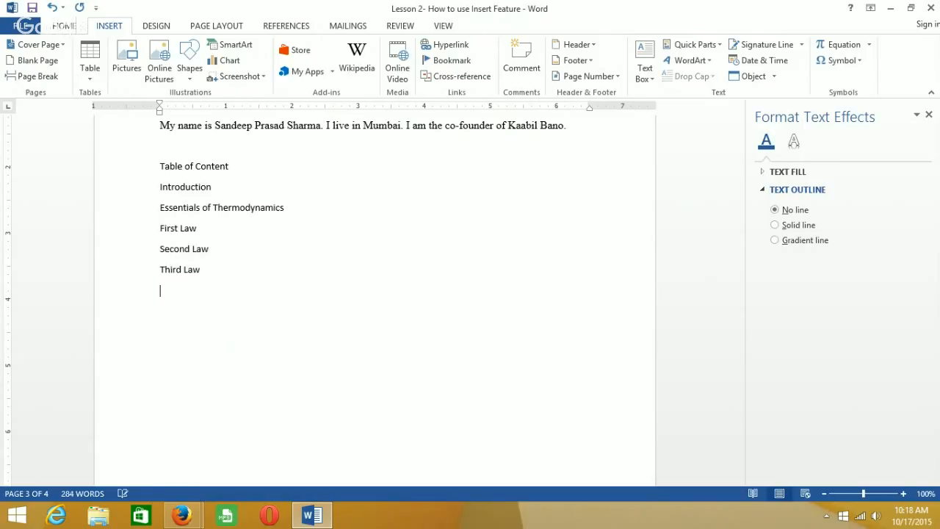
Complete the contents list with the lines "Applications" and "Limitations".
text(Applic)
key(BackSpace)
key(BackSpace)
key(BackSpace)
text(lications)
key(Return)
text(Lim)
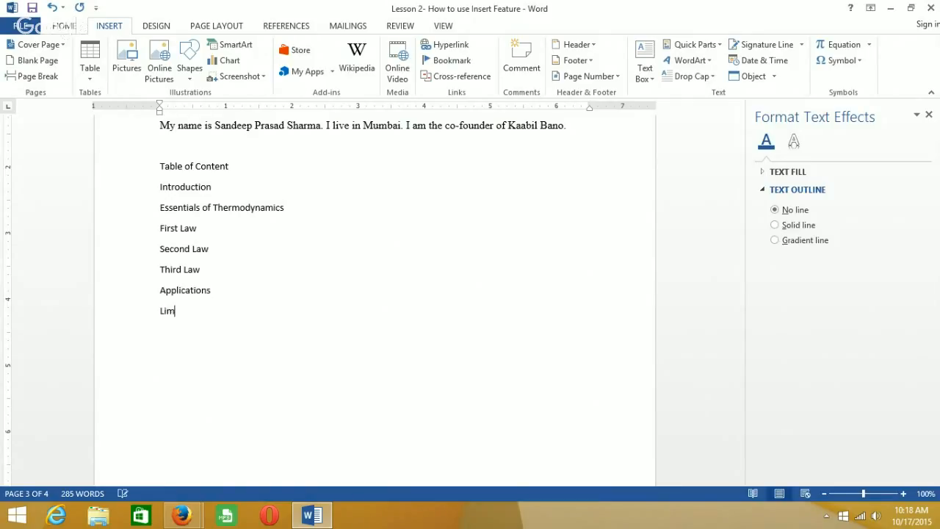
text(itations)
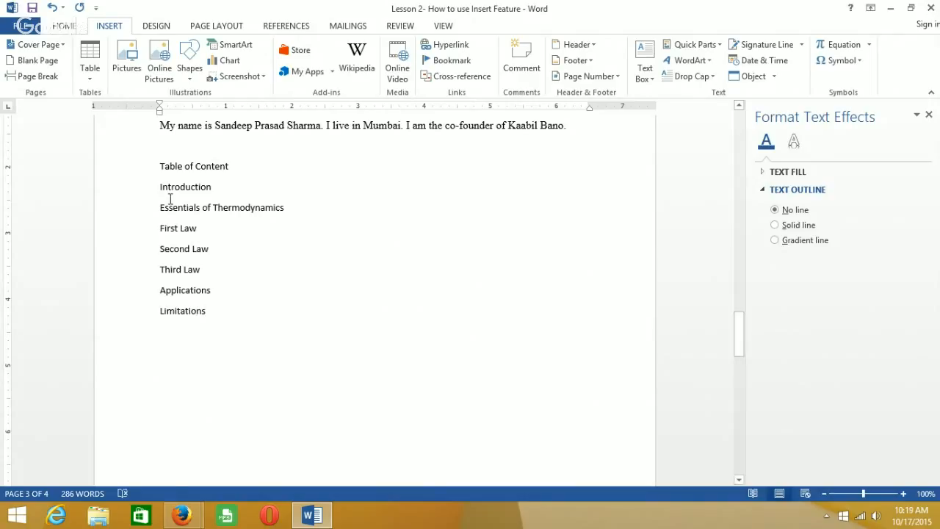
Apply bullets to the lines from Introduction to Limitations, and replace the bullets with 1., 2., 3. numbering.
scroll(165, 204, up, 1)
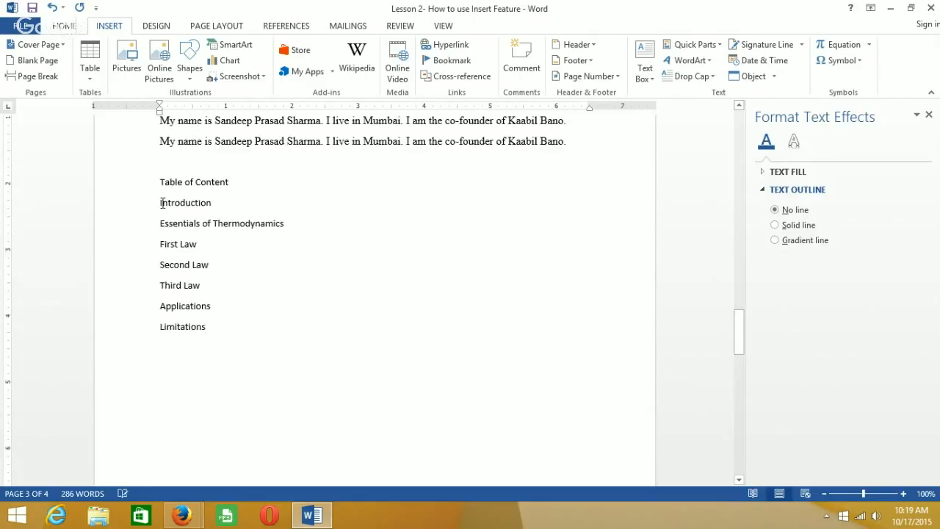
drag(161, 204, 217, 334)
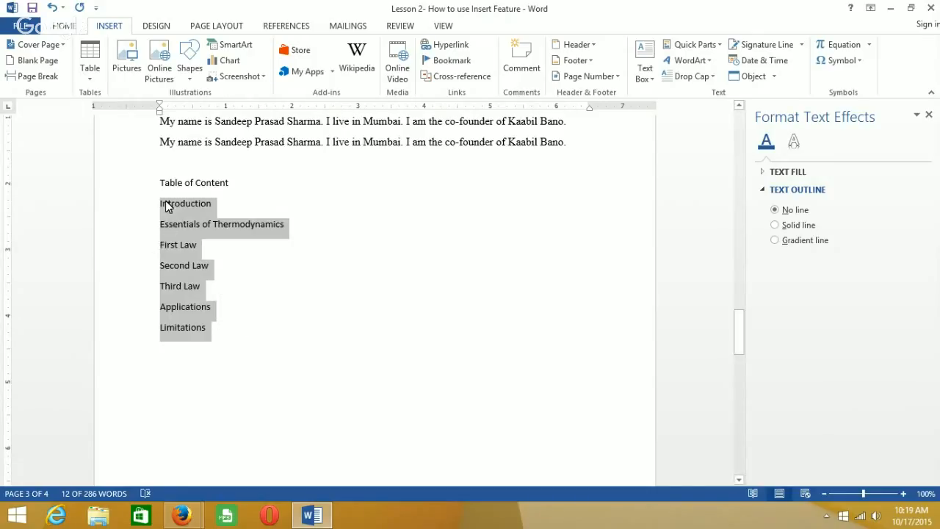
click(62, 27)
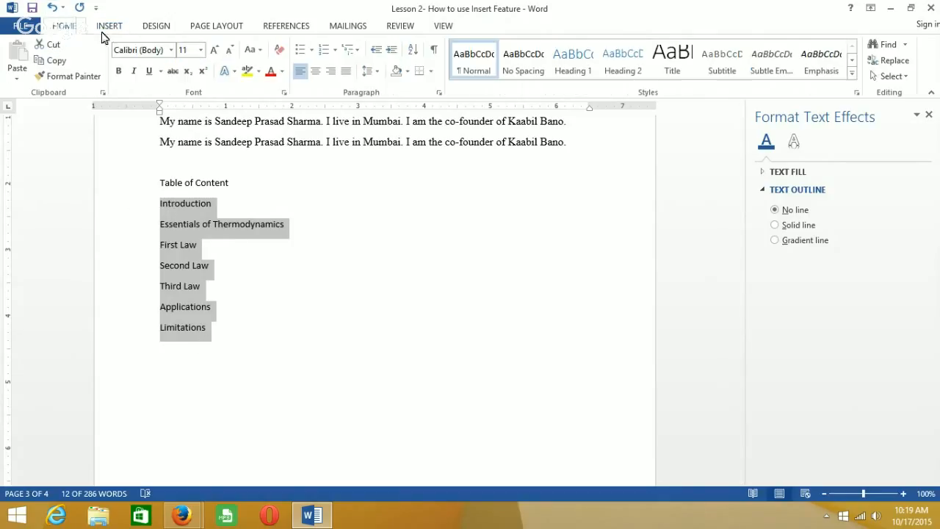
click(298, 51)
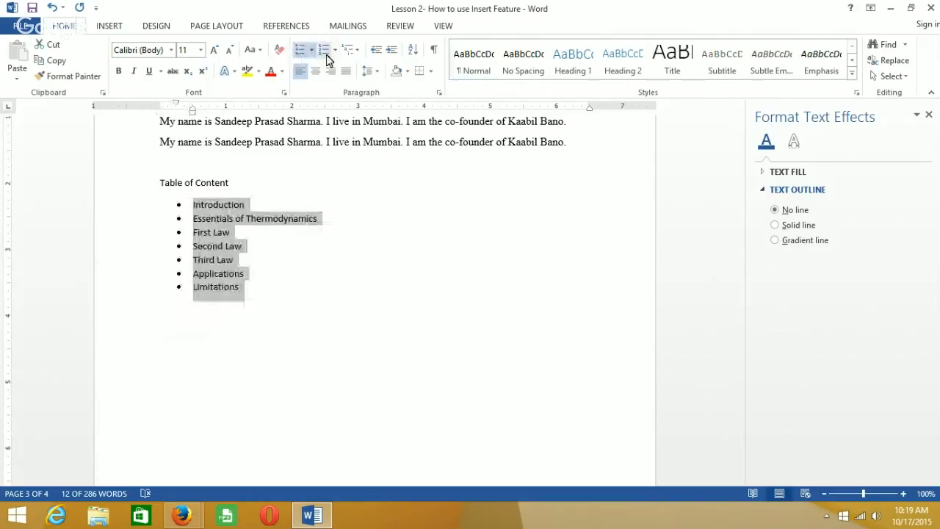
click(324, 53)
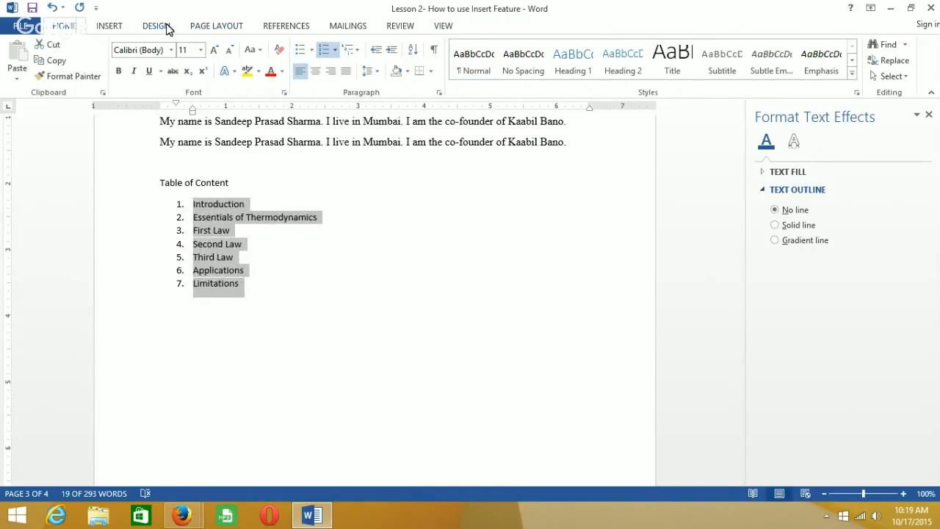
Insert a Vertical Box List SmartArt graphic in place of the selected list under the Table of Content heading.
click(108, 26)
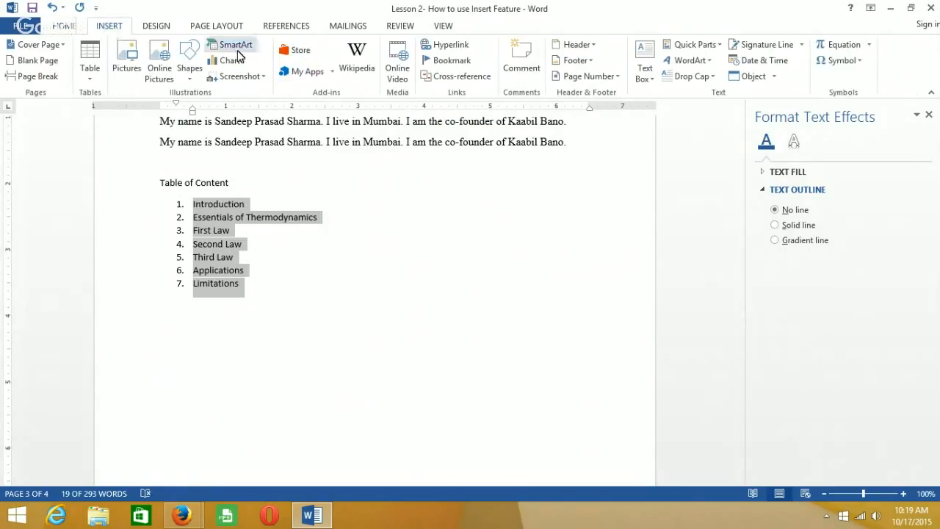
click(238, 53)
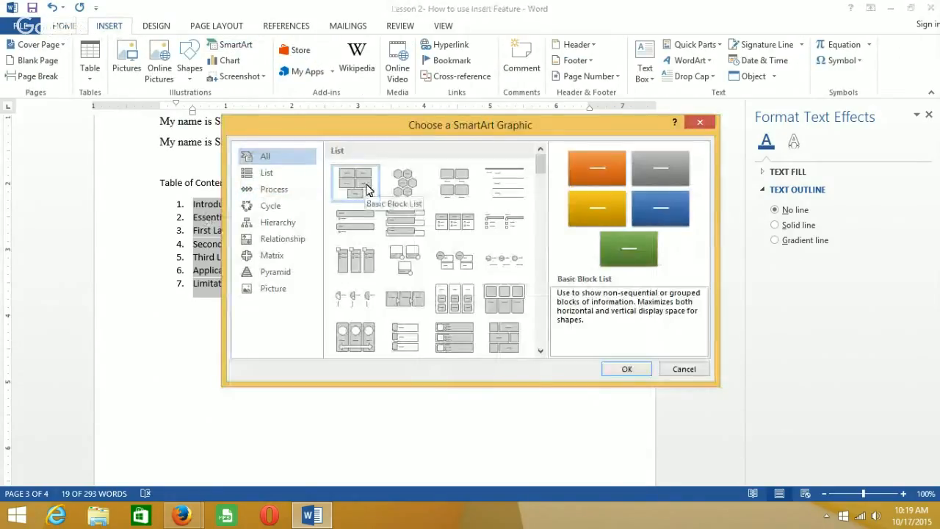
click(393, 220)
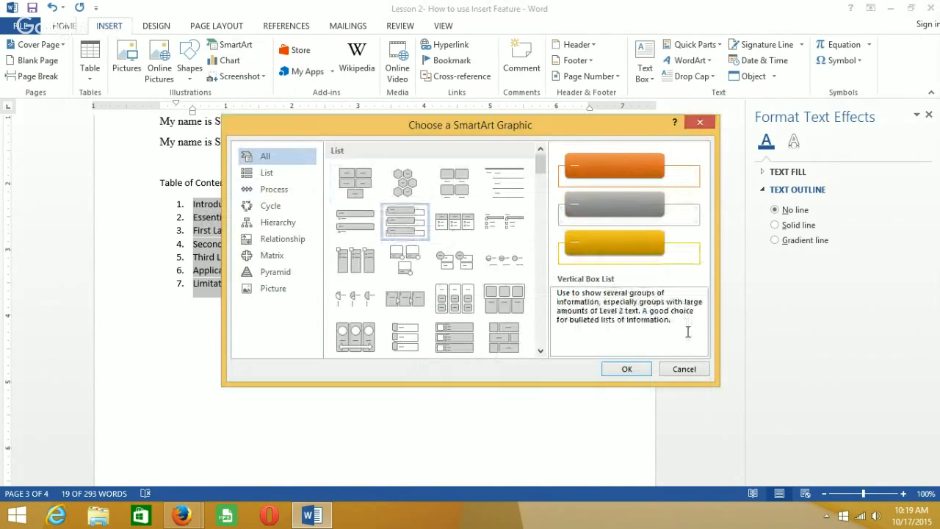
click(628, 369)
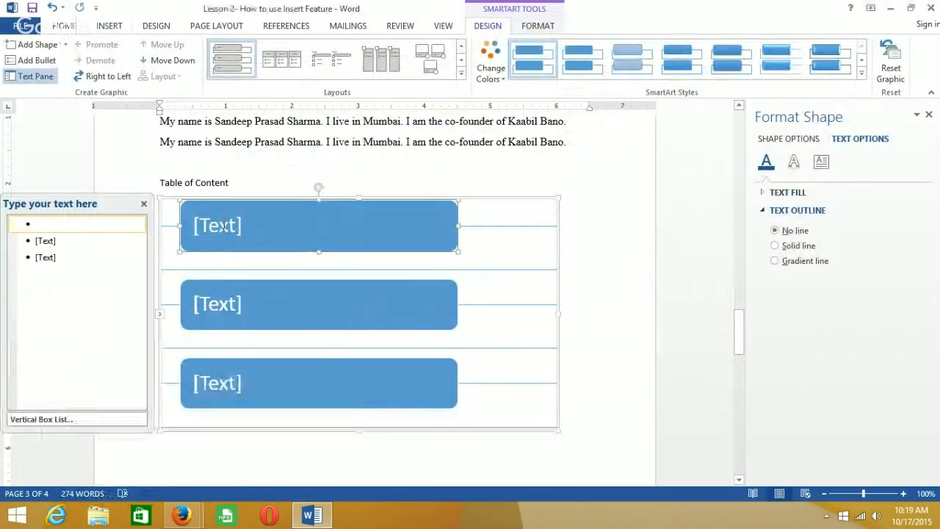
Fill the three SmartArt boxes with "Introduction", "Essentials of Thermodynamics" and "First Law".
text(Introduction)
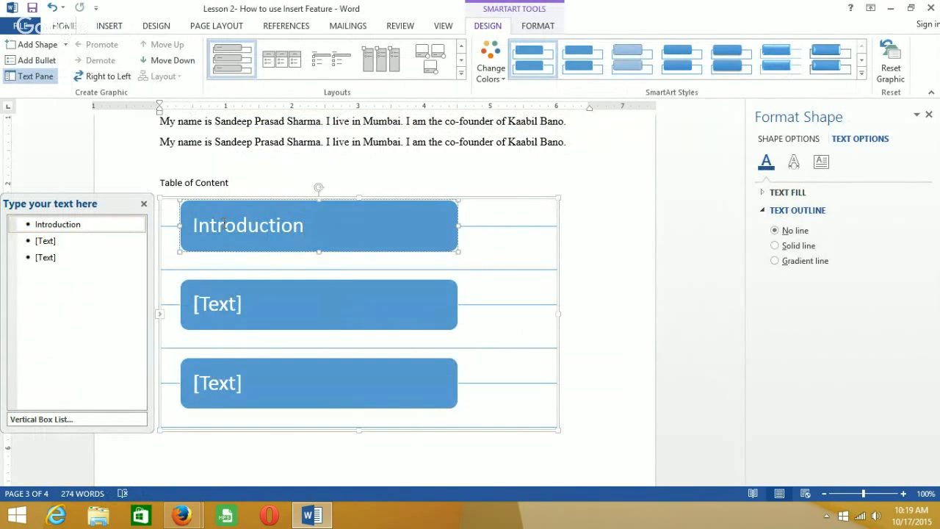
click(123, 231)
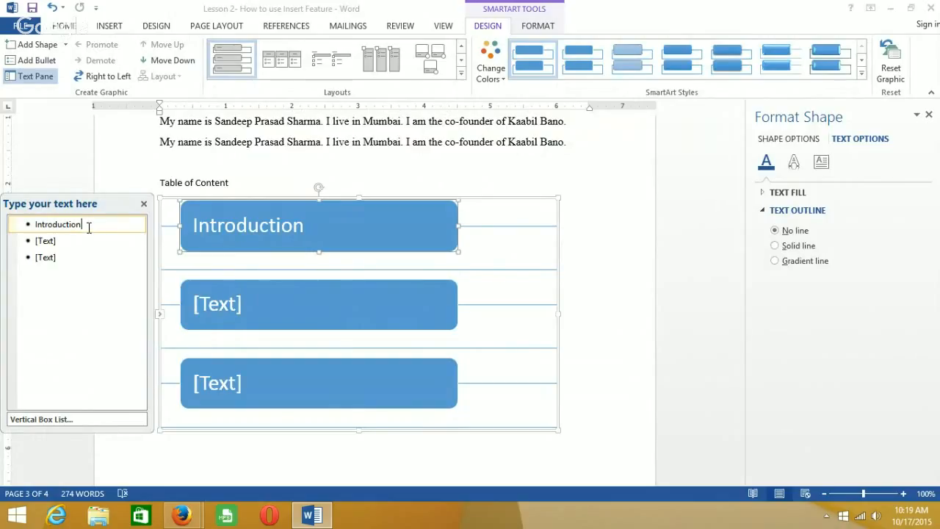
key(Down)
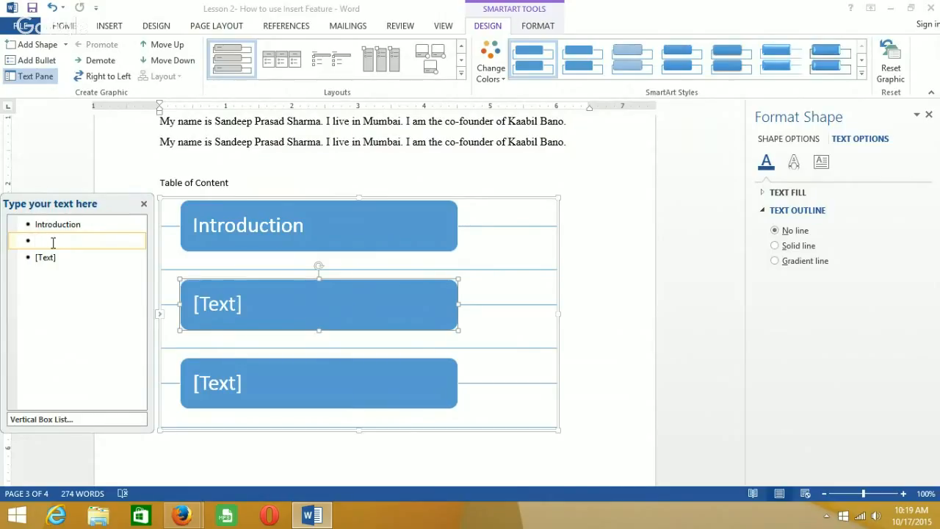
text(Essent)
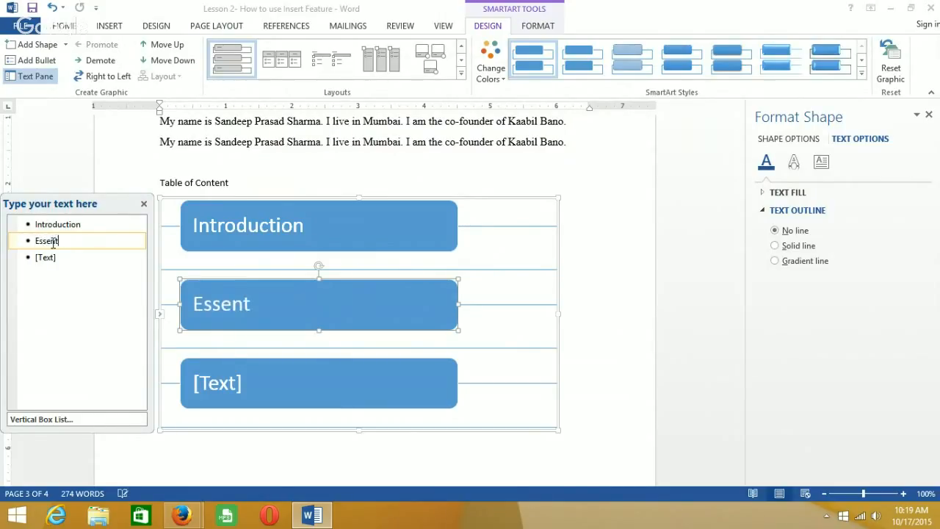
text(ials of Therm)
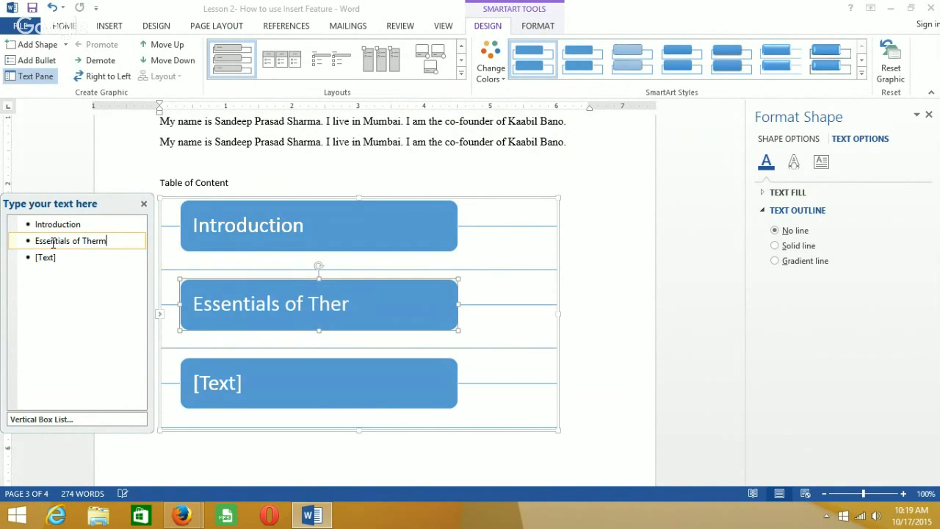
text(odynamics)
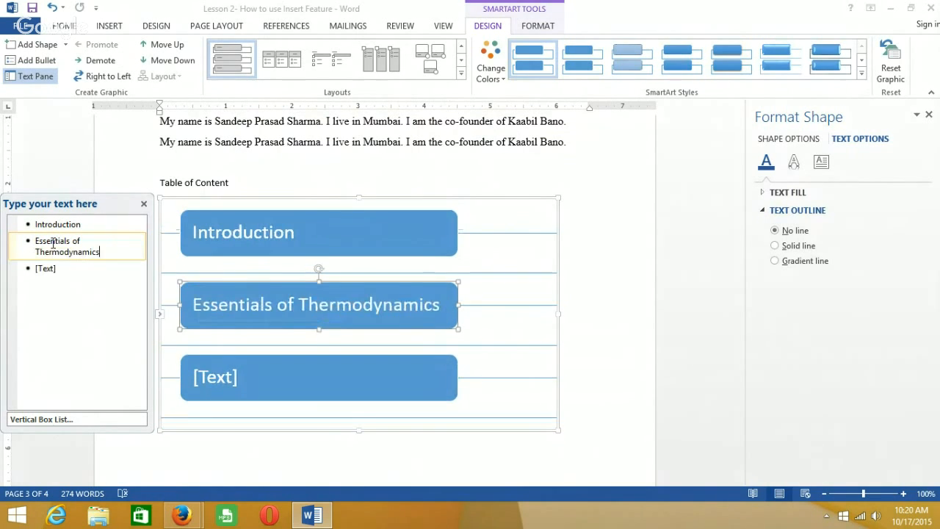
key(Down)
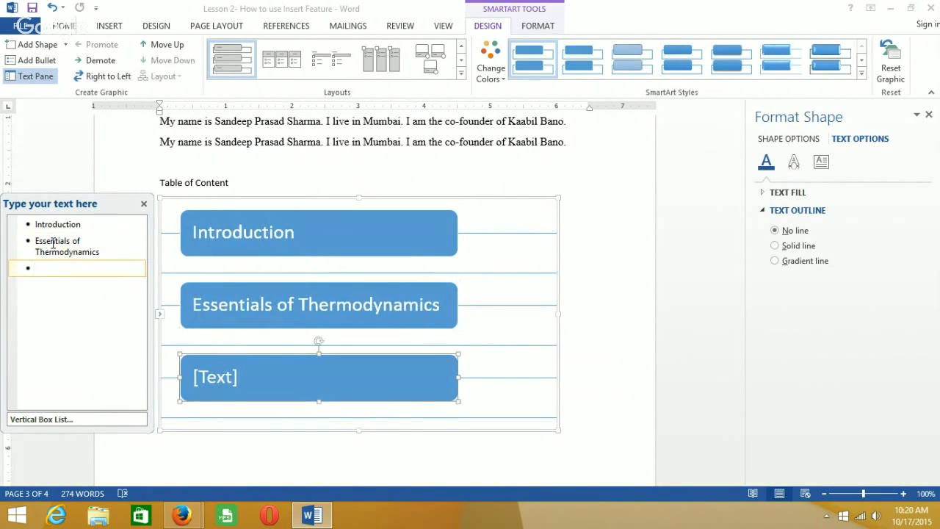
text(First Law)
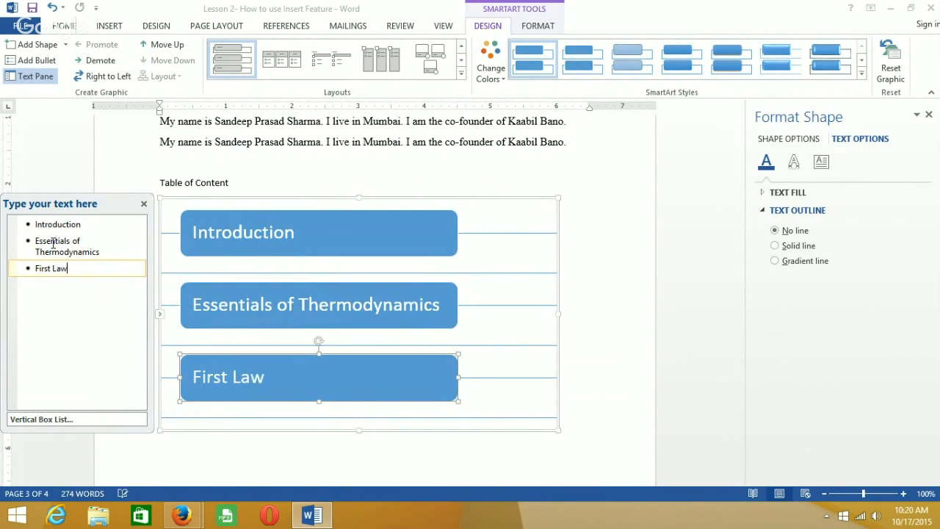
Add two more boxes to the SmartArt graphic reading "Second Law" and "Third Law".
key(Return)
text(Second)
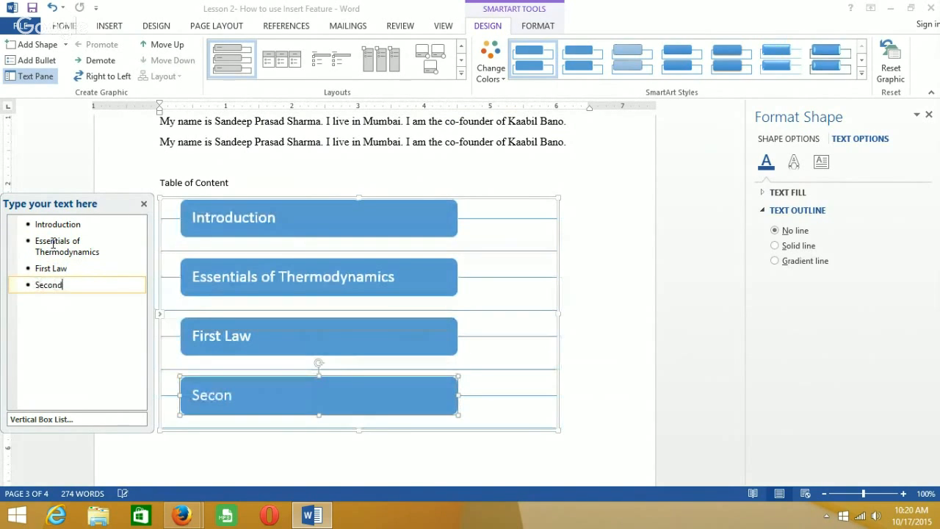
text( Law)
key(Return)
text(Thir)
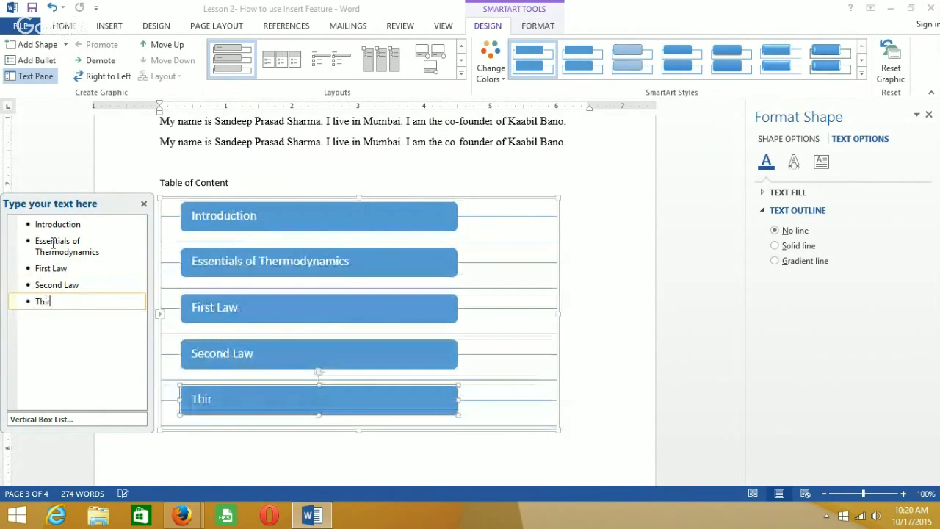
text(d Law)
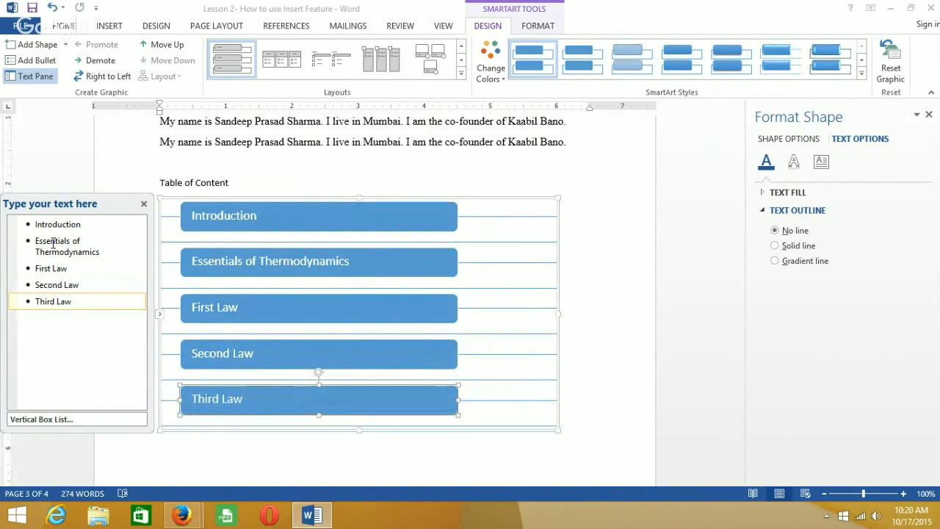
Add three more boxes to the SmartArt graphic reading "Applications", "Limitations" and "Conclusion", and close the text entry pane.
key(Return)
text(App)
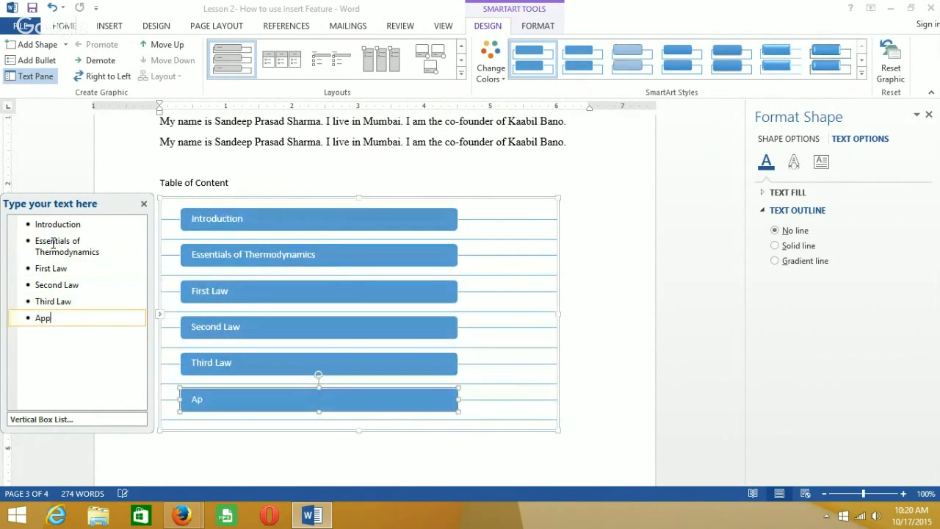
text(lica)
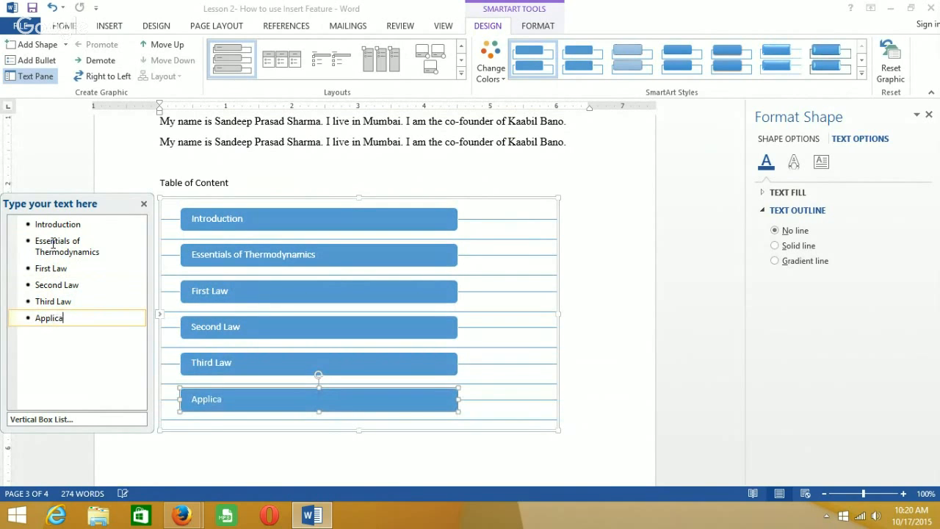
text(tions)
key(Return)
text(Limi)
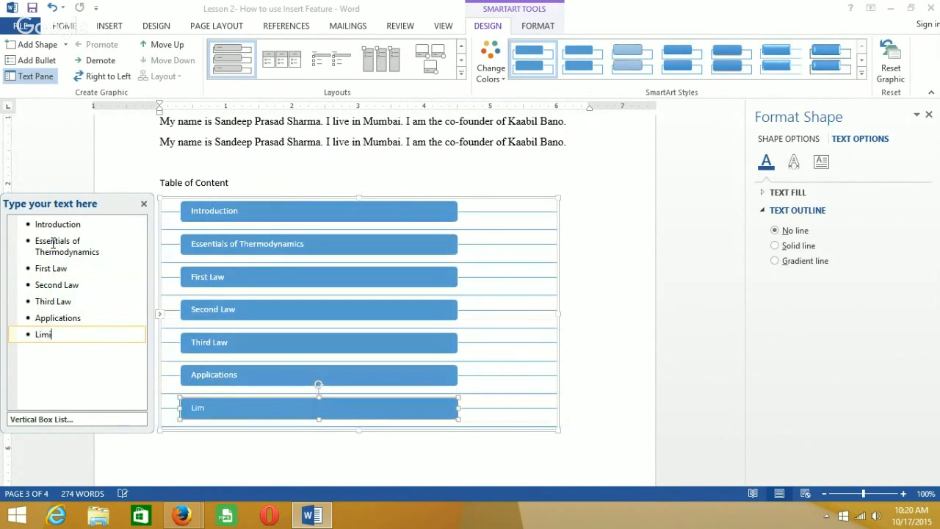
text(tations)
key(Return)
text(Conclusion)
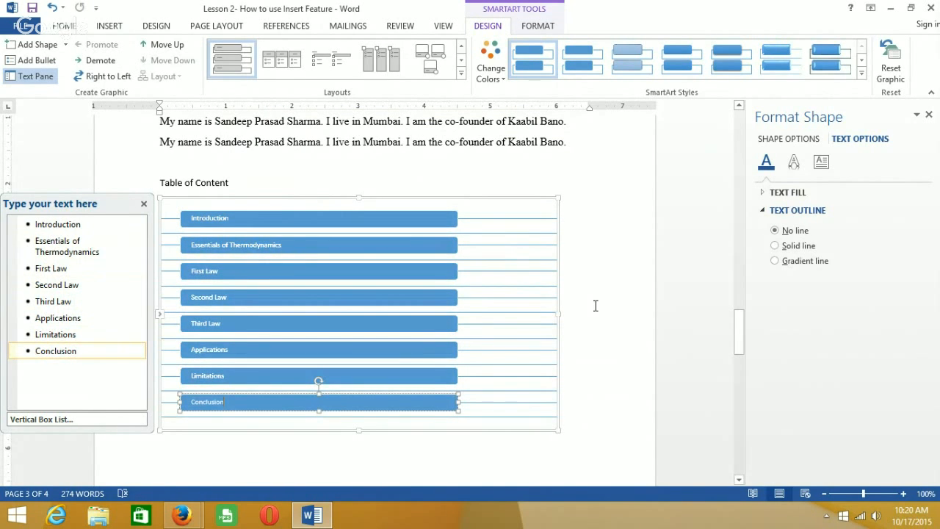
click(144, 204)
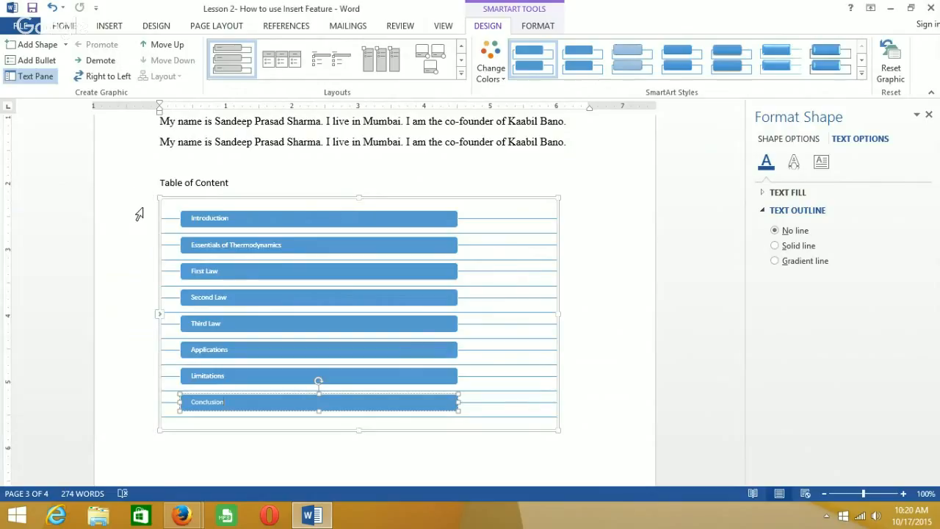
Set the font size of the whole SmartArt graphic to 12 and enlarge the graphic to about 6.7 by 4.5 inches.
click(213, 199)
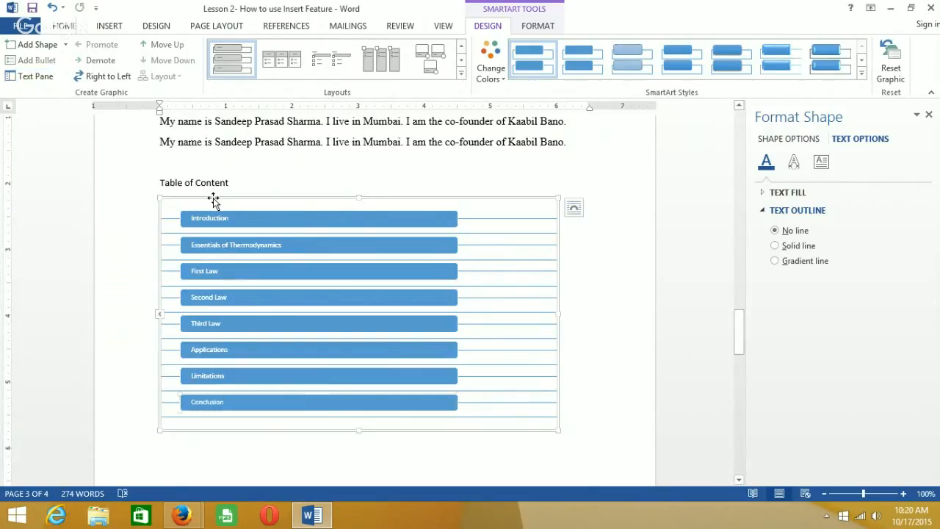
click(64, 27)
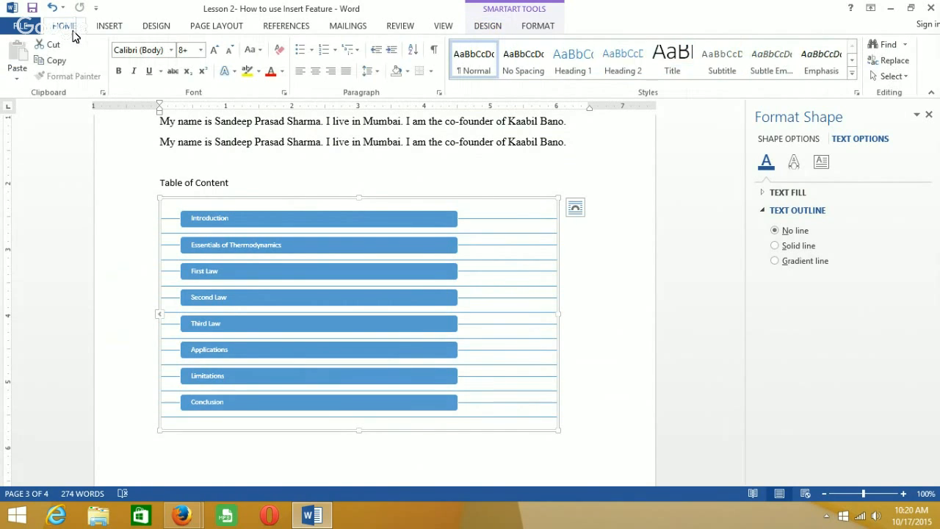
click(188, 49)
text(12)
key(Return)
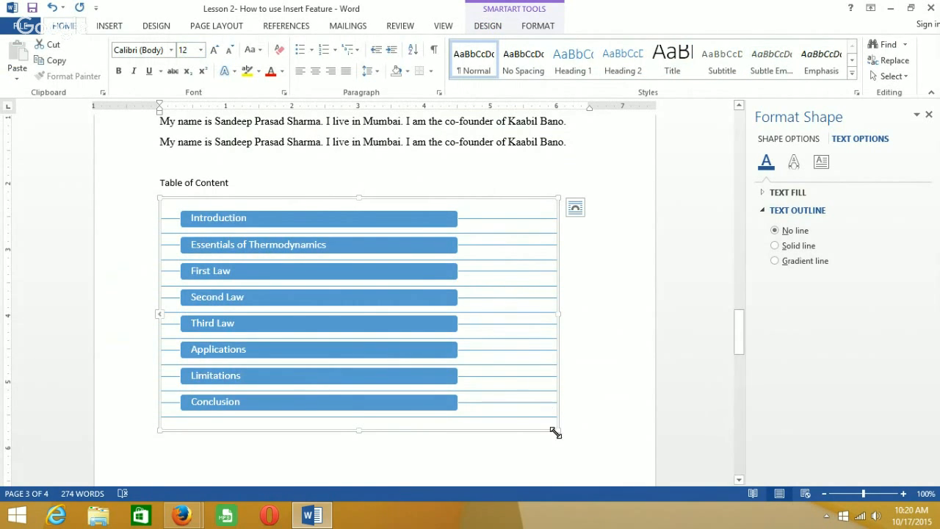
drag(559, 430, 603, 460)
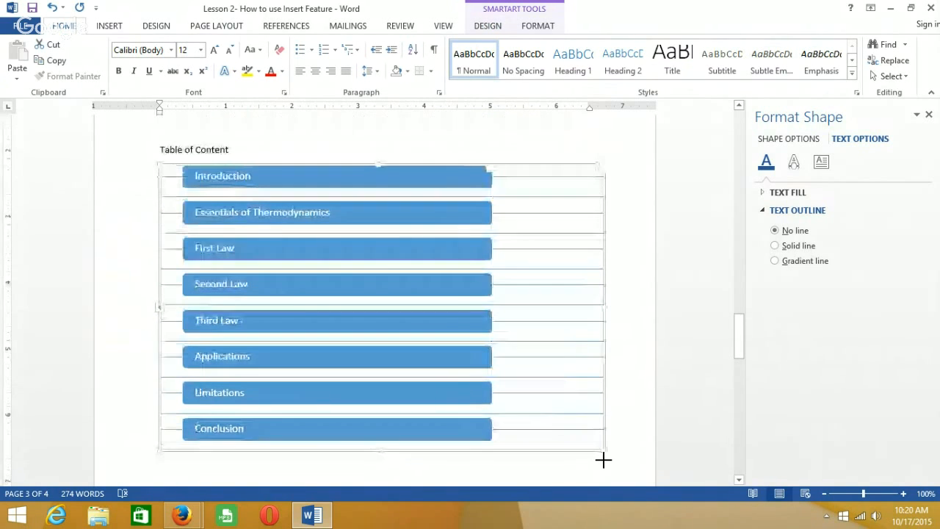
click(624, 432)
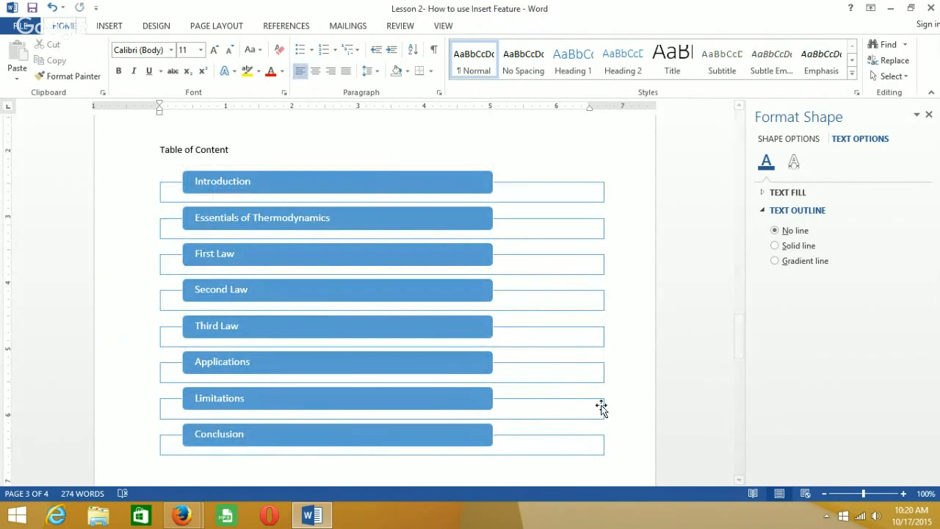
Change the SmartArt graphic to the Horizontal Bullet List layout and increase its height to about 5.4 inches.
click(508, 228)
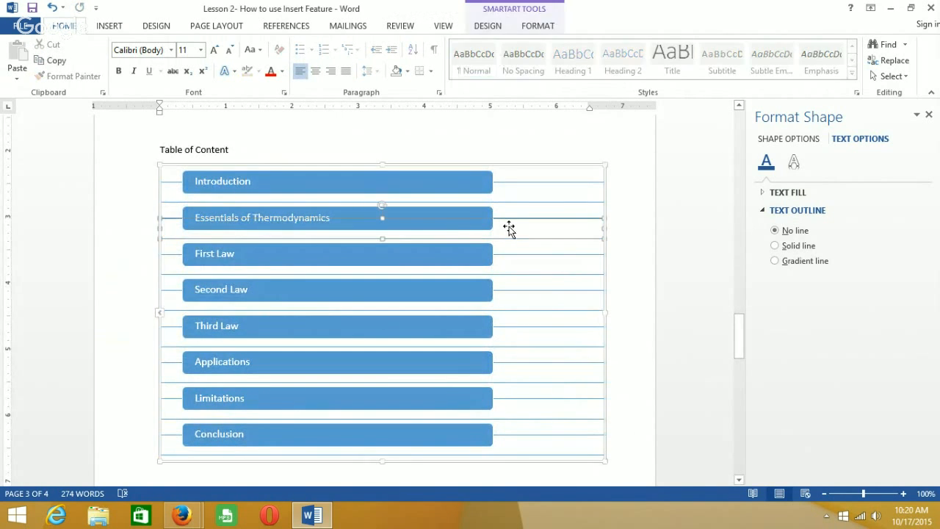
click(495, 166)
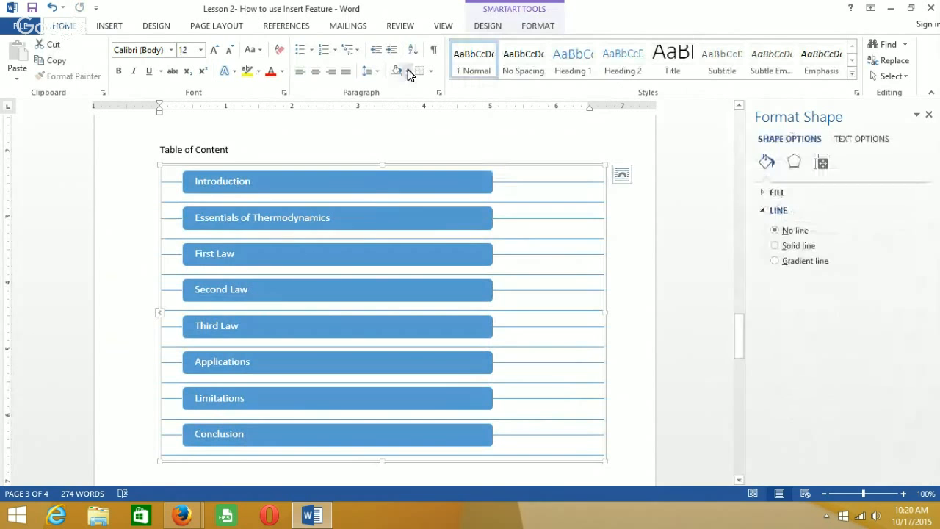
click(536, 27)
click(497, 29)
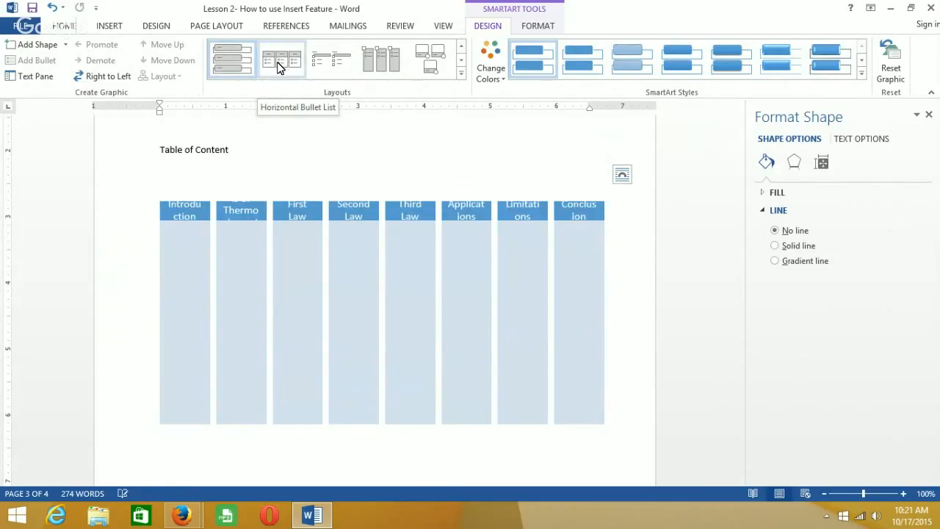
click(281, 64)
click(195, 219)
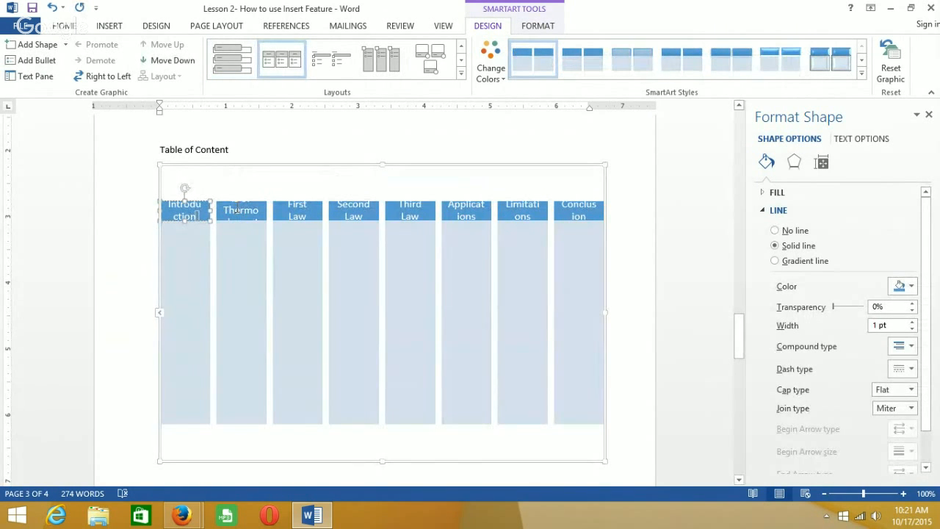
click(382, 160)
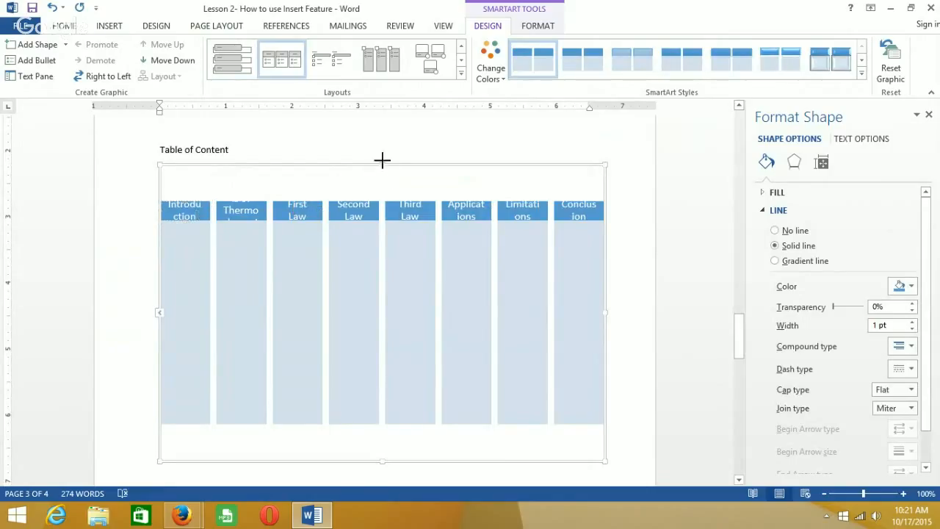
drag(382, 160, 385, 122)
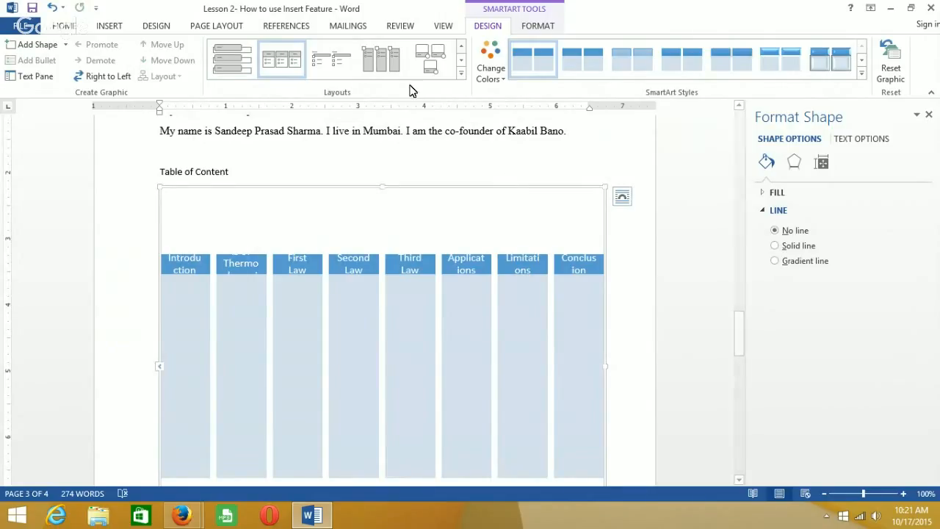
Change the SmartArt layout to Bending Picture Accent List and insert the GIF portrait from a file into the Introduction picture placeholder.
click(393, 61)
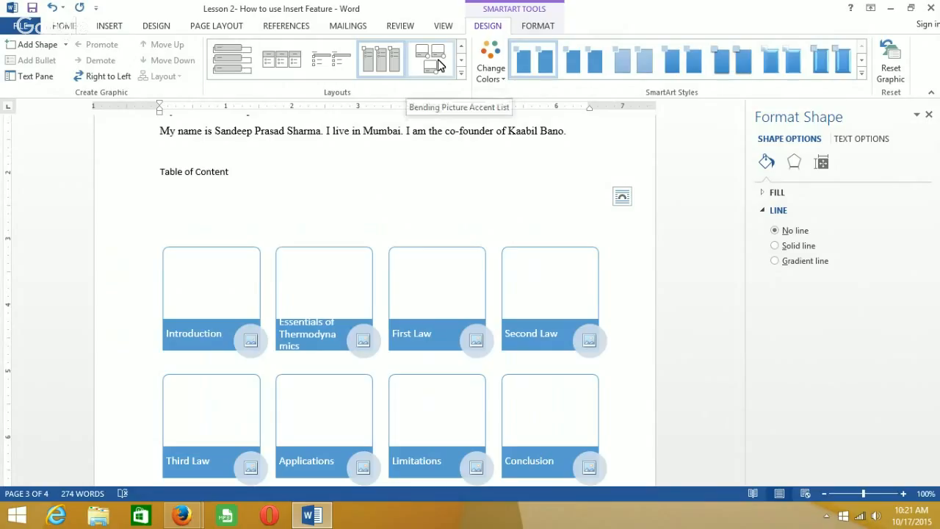
click(439, 64)
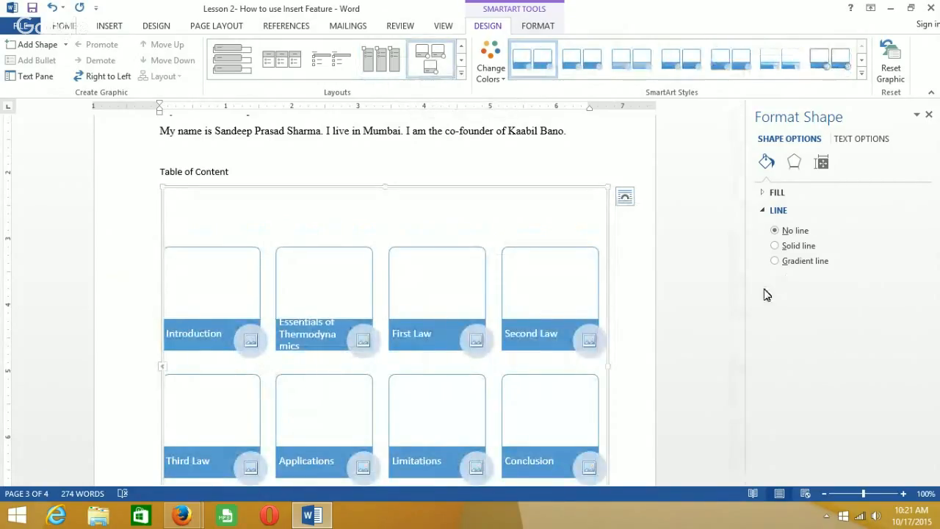
drag(740, 316, 737, 330)
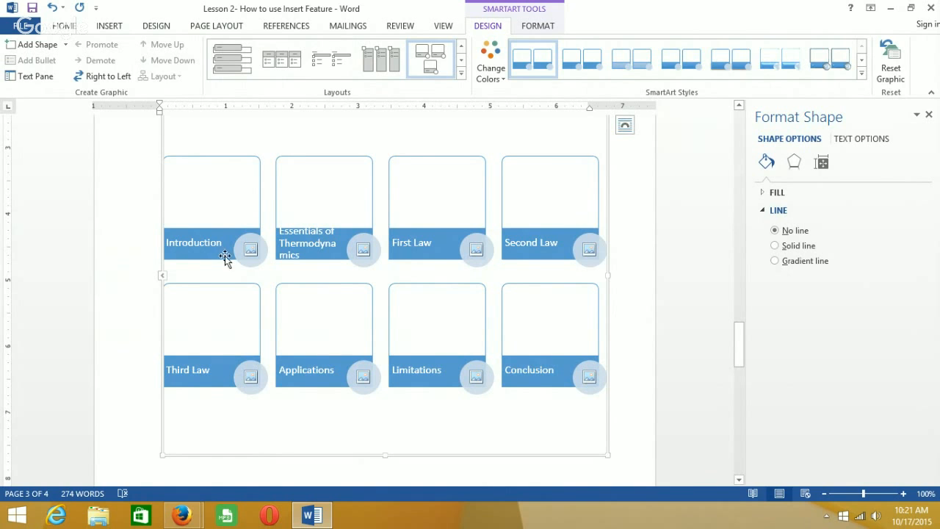
click(251, 250)
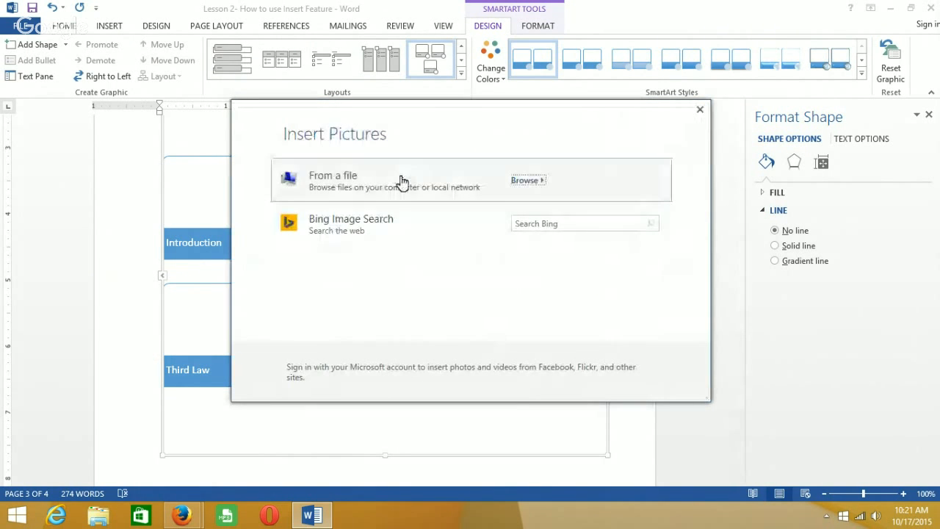
click(401, 181)
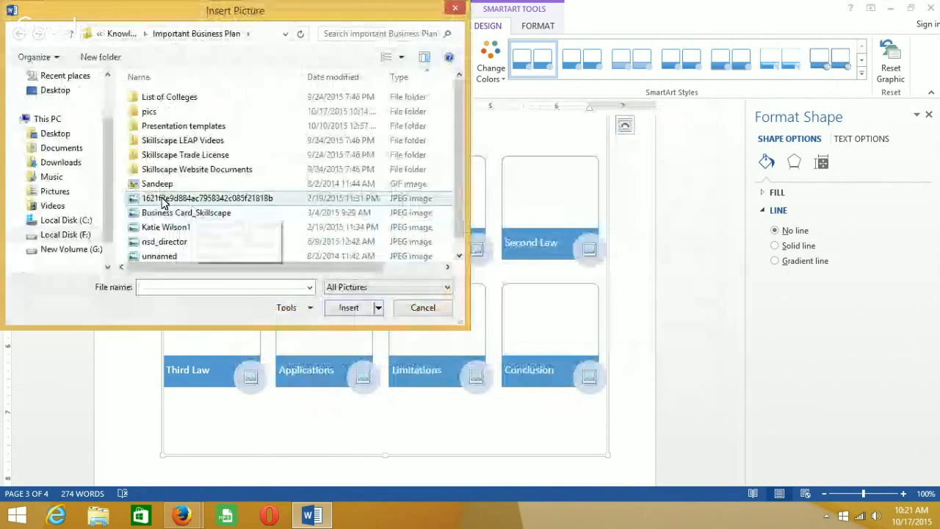
double_click(163, 184)
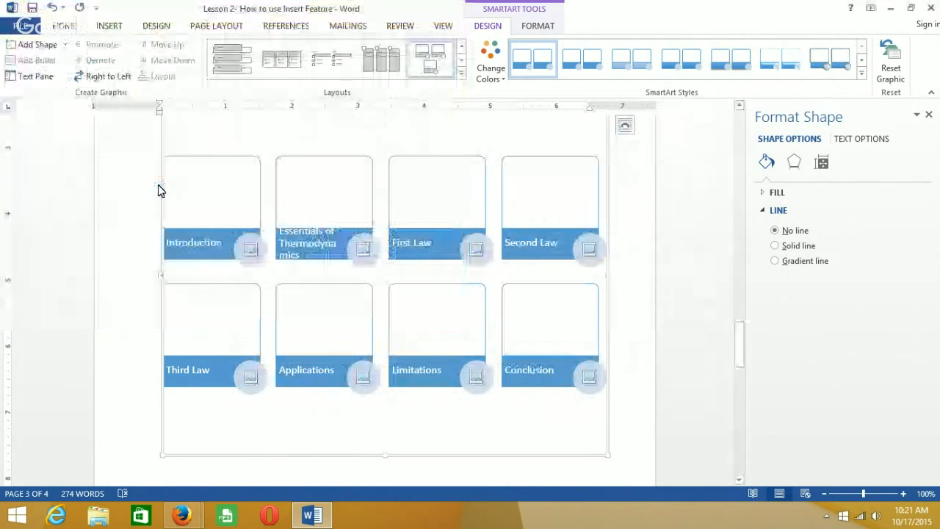
click(608, 447)
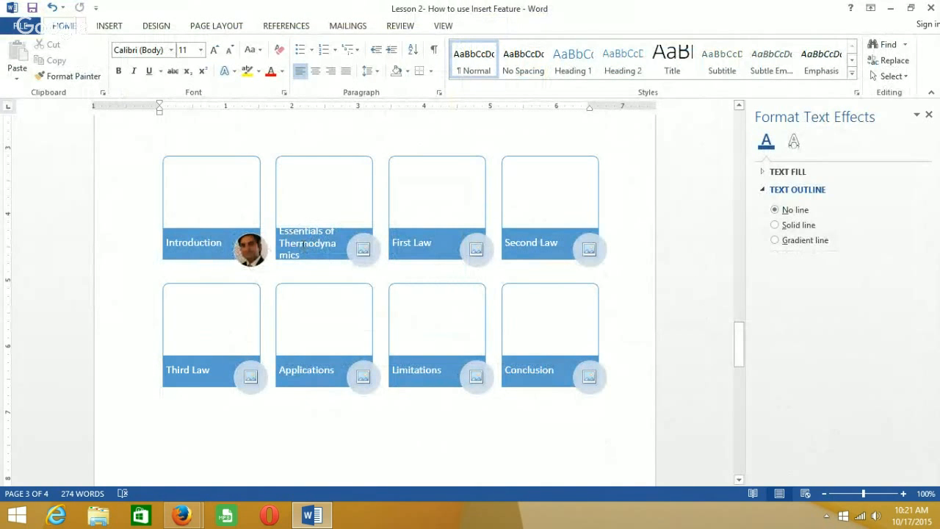
Recolor the whole SmartArt graphic with the first color set of the Colorful group.
click(440, 170)
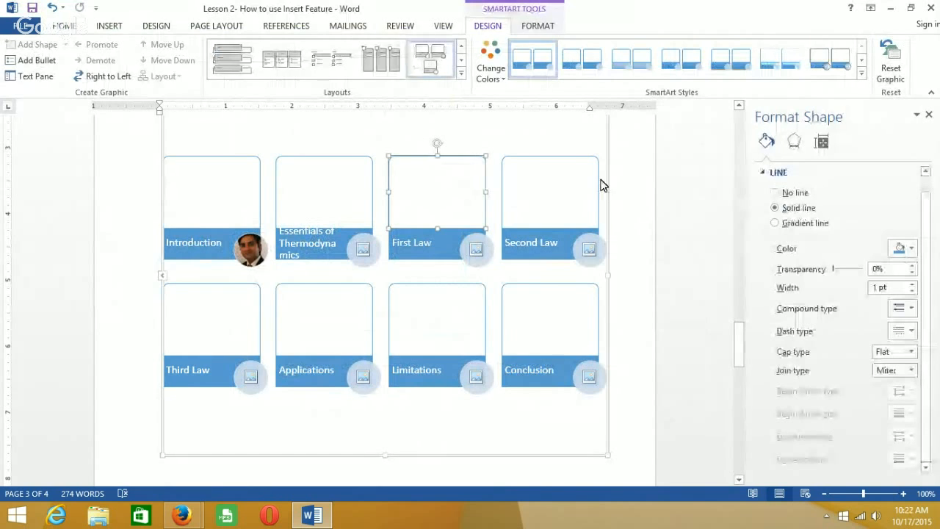
click(603, 181)
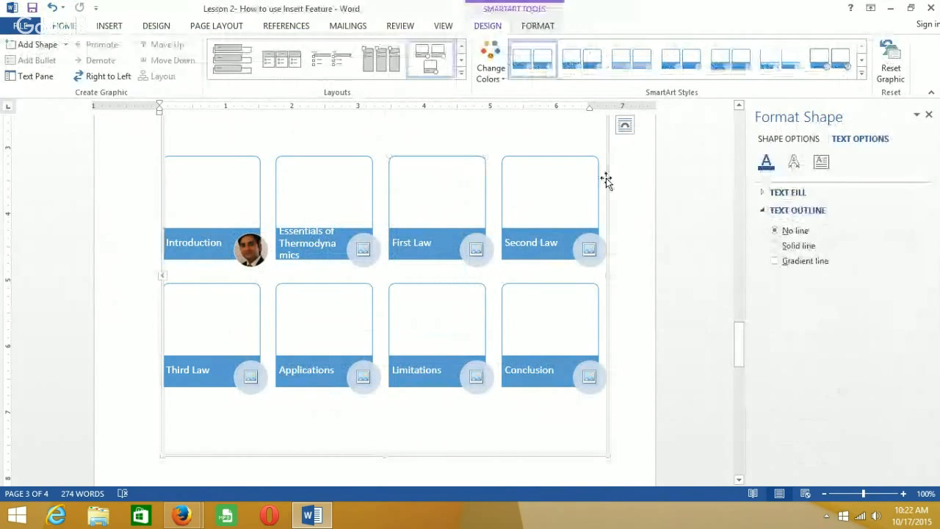
click(488, 71)
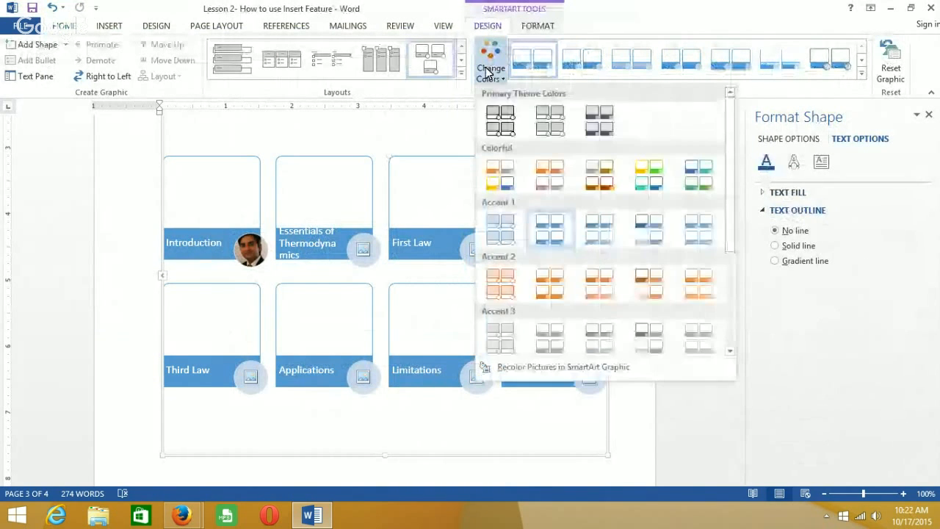
click(500, 174)
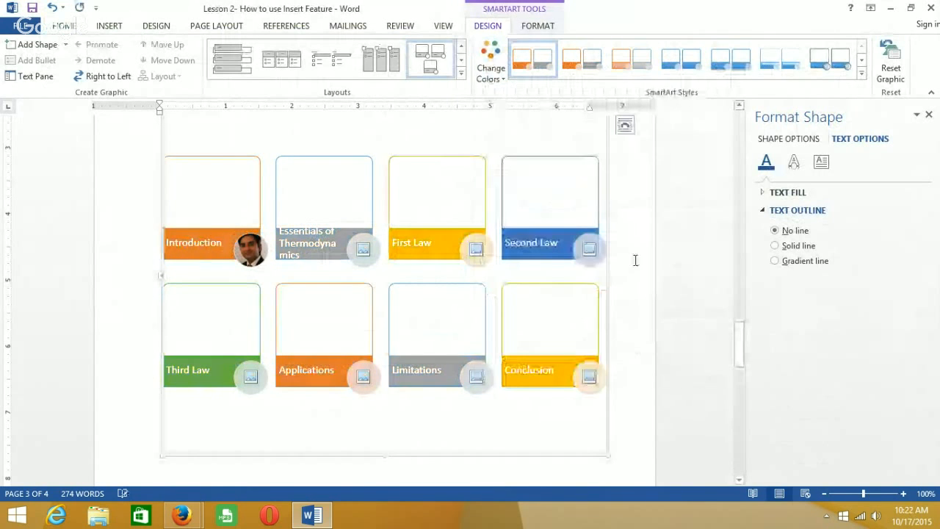
click(638, 262)
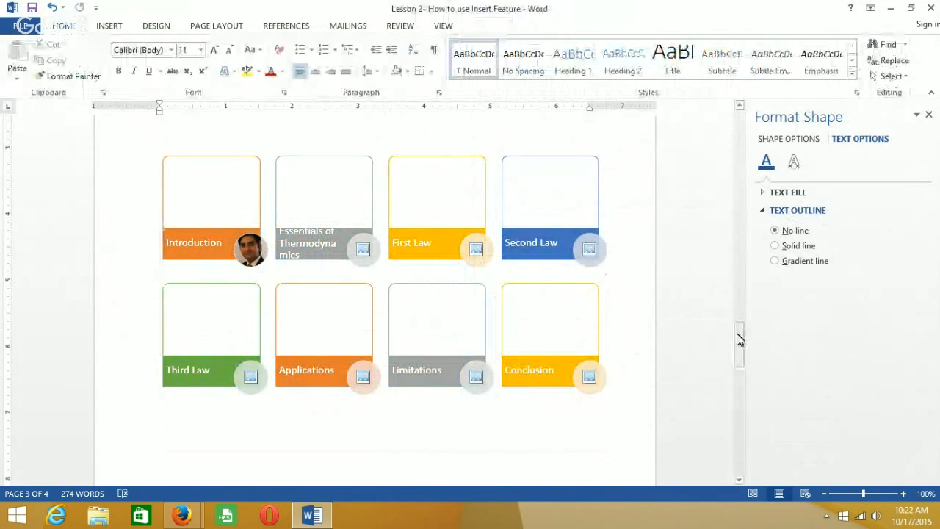
Change the SmartArt graphic to the layout with two columns of outlined boxes, each with a picture beside its label.
mouse_move(740, 339)
mouse_down()
mouse_move(739, 319)
mouse_move(739, 335)
mouse_up()
click(435, 230)
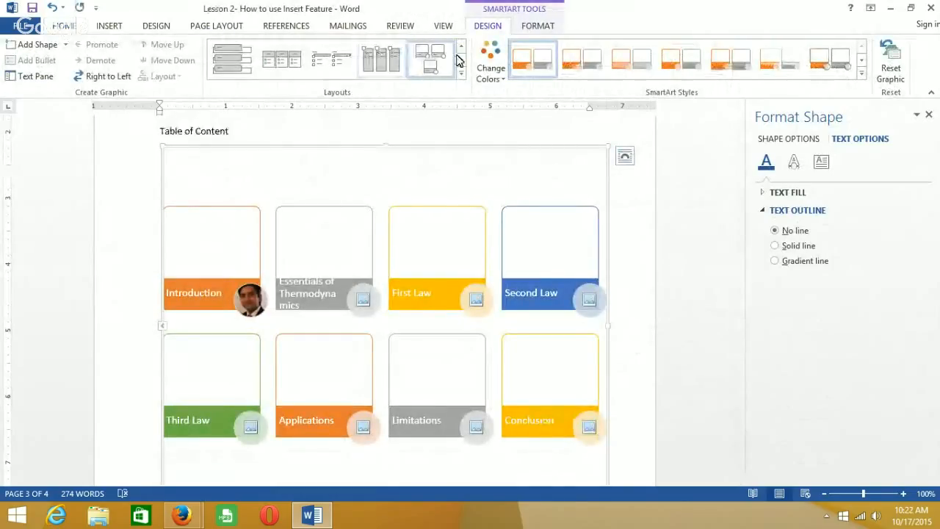
click(461, 64)
click(462, 65)
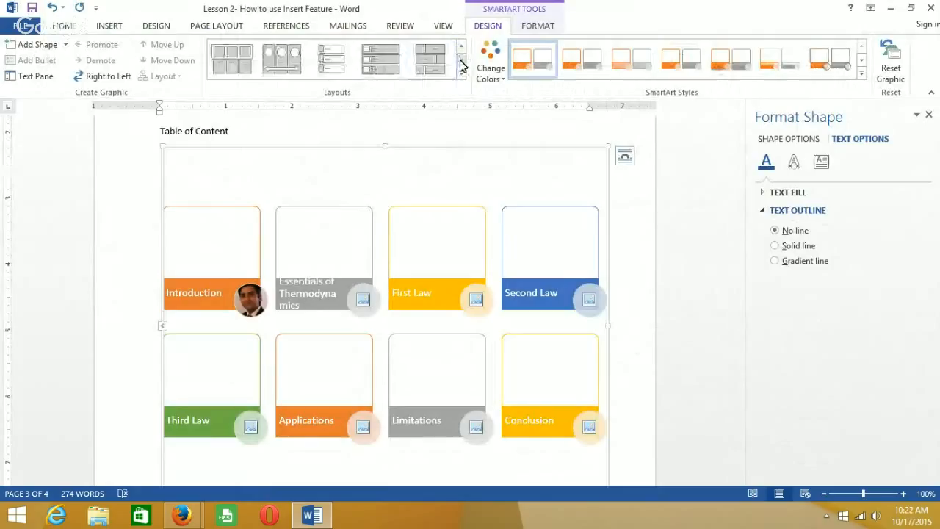
mouse_move(281, 72)
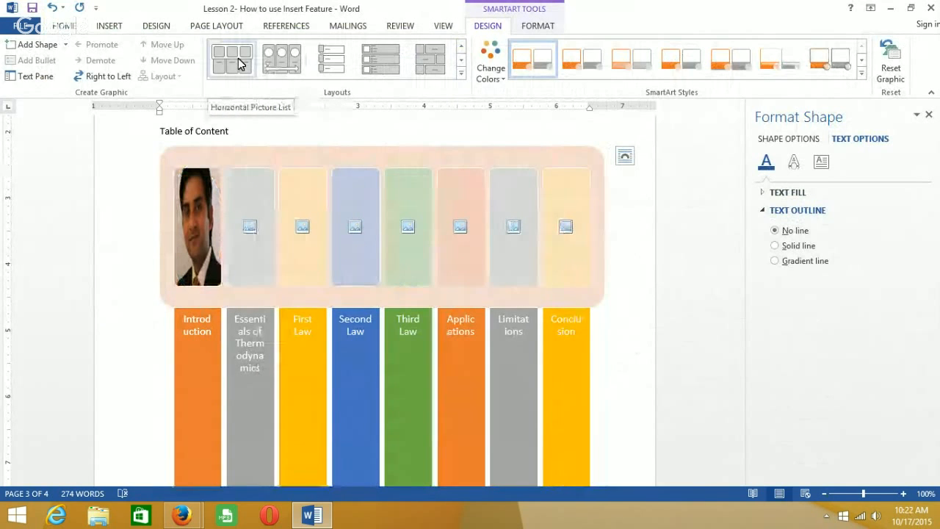
click(331, 68)
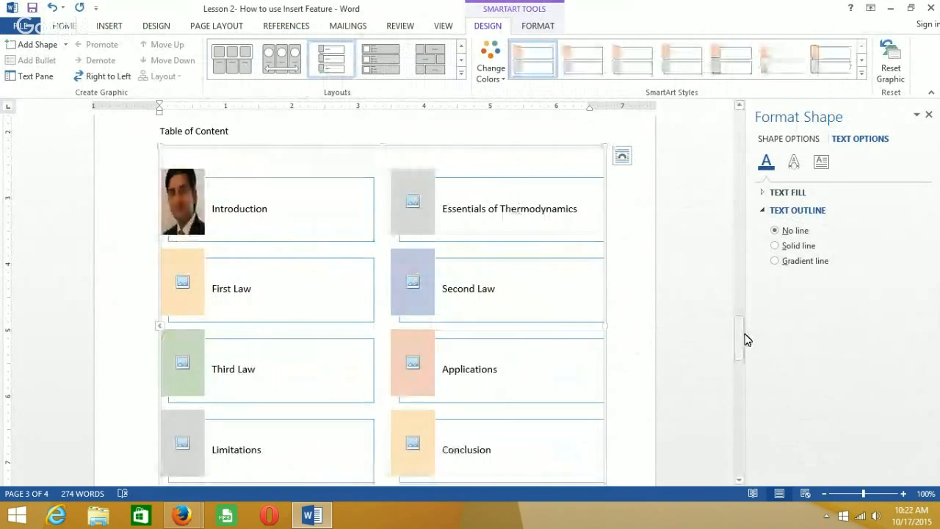
Delete the entire SmartArt graphic below the Table of Content heading.
drag(740, 335, 739, 343)
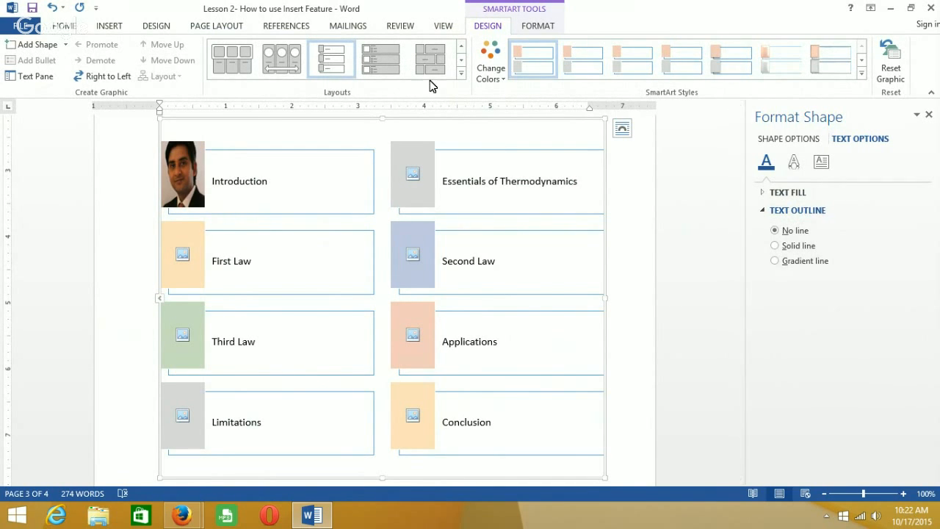
click(109, 26)
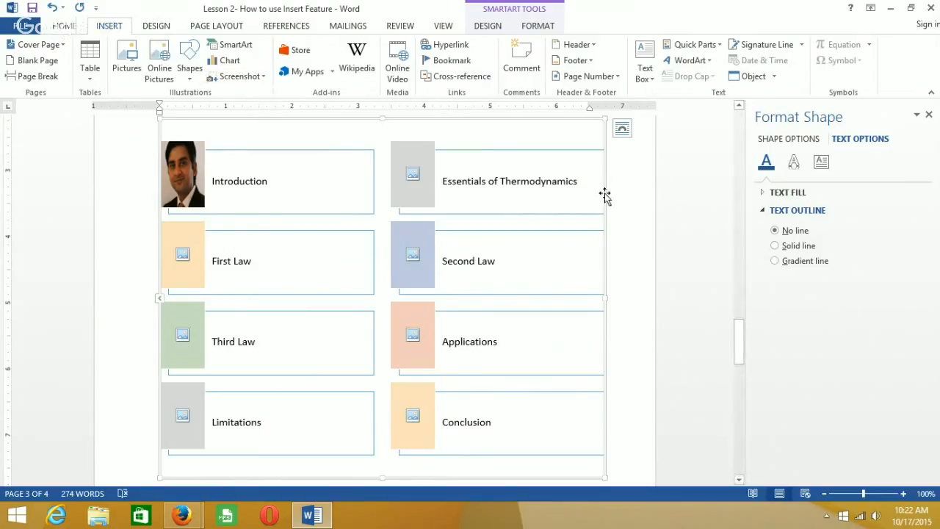
key(Delete)
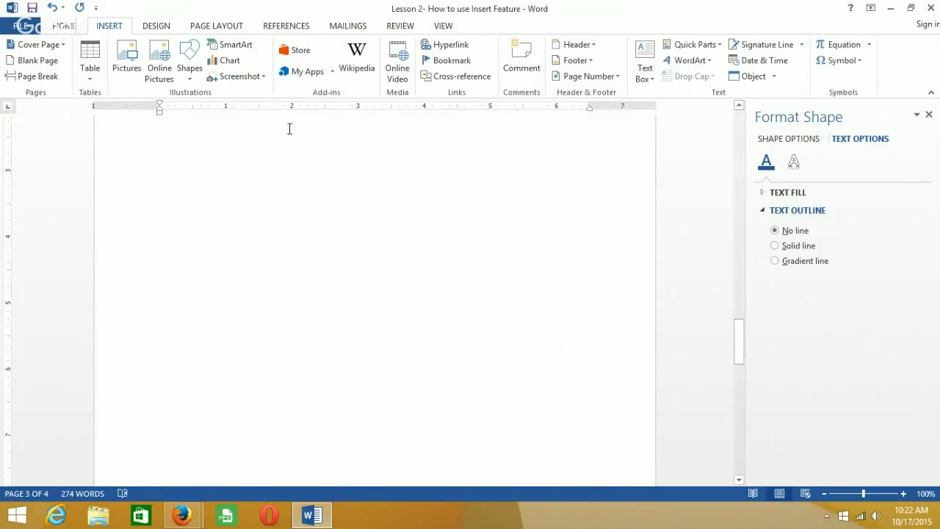
Insert a Continuous Block Process SmartArt graphic from the Process category below the Table of Content heading.
click(242, 48)
click(291, 191)
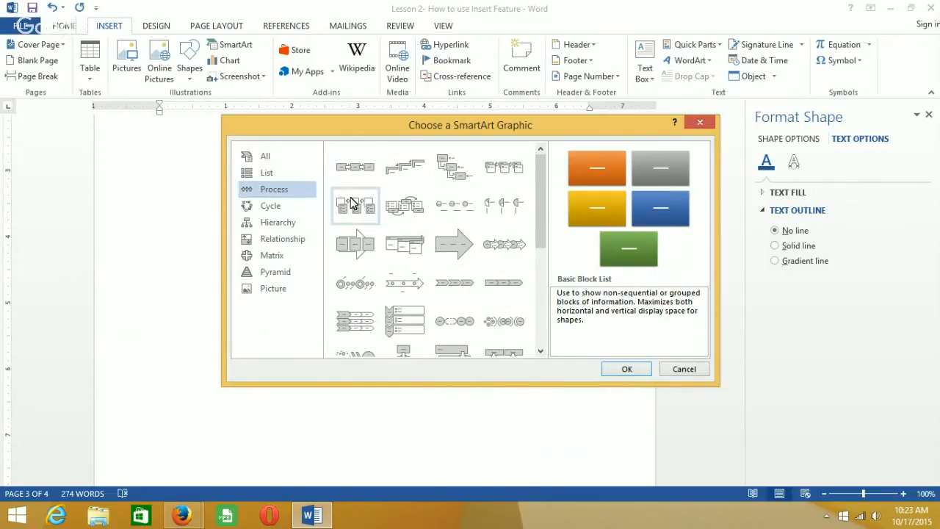
click(358, 248)
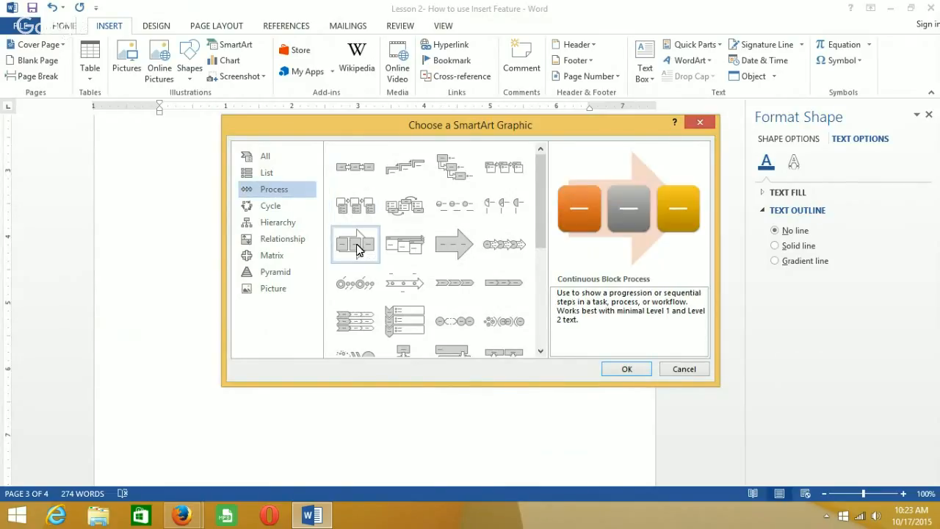
click(623, 369)
Label the first box of the process arrow "First Step".
click(218, 235)
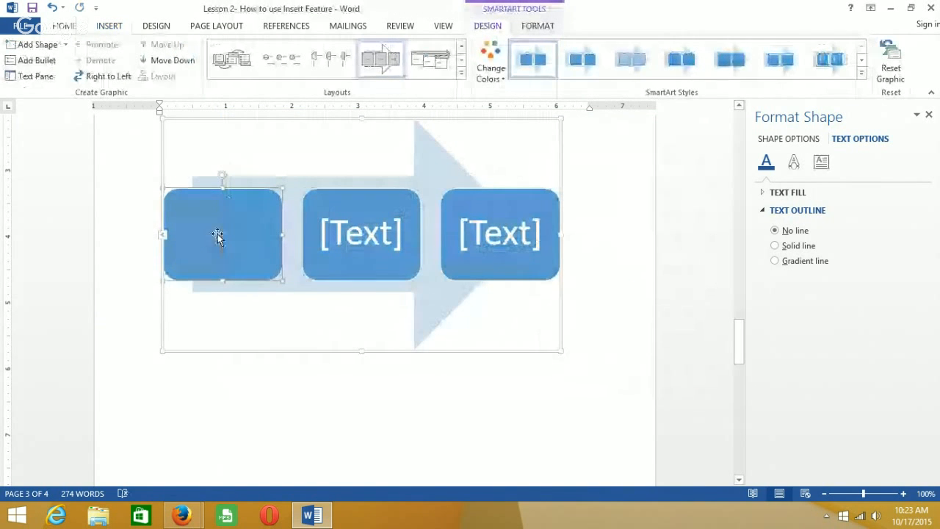
text(First S)
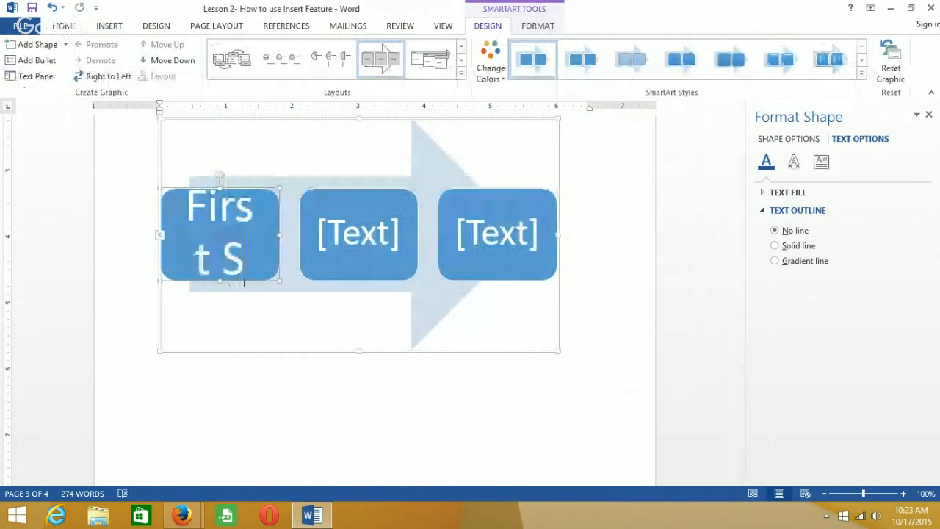
text(tep)
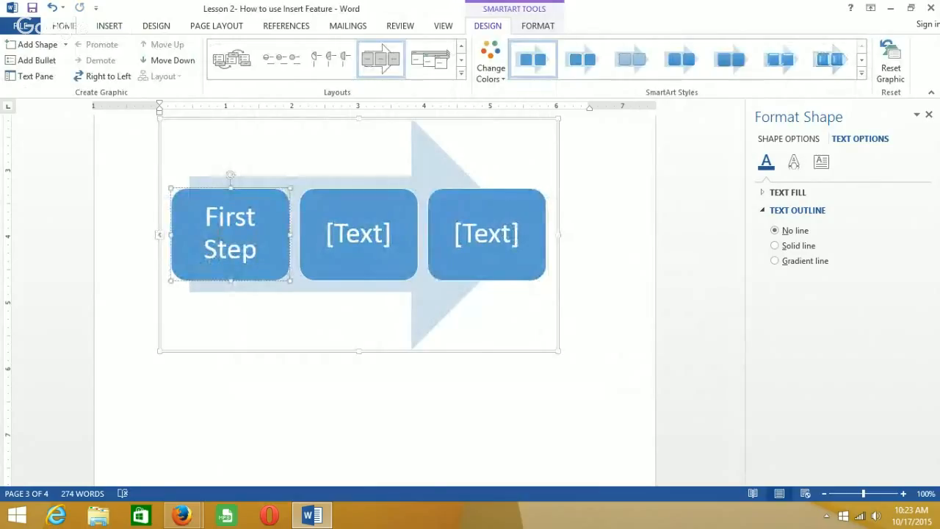
Label the middle box of the process arrow "Second".
click(372, 240)
text(Step)
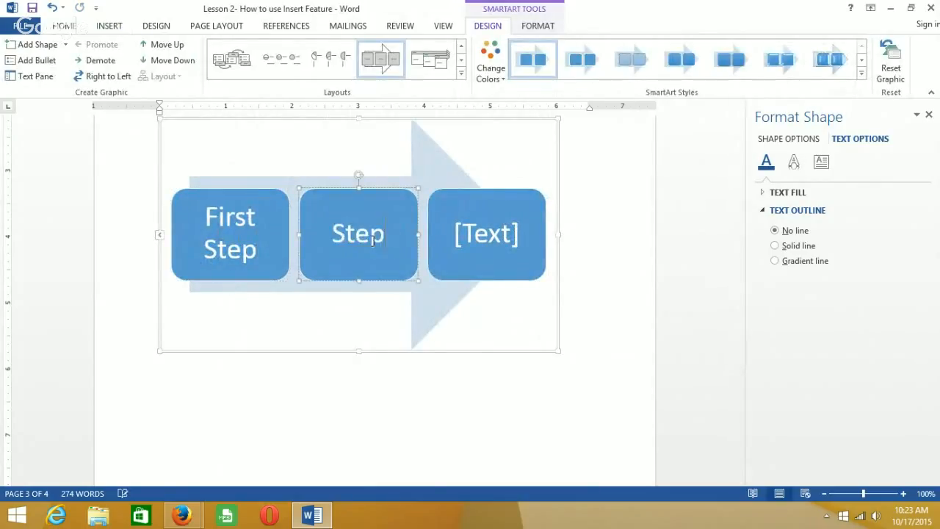
text( S)
key(BackSpace)
key(BackSpace)
key(BackSpace)
key(BackSpace)
key(BackSpace)
text(eco)
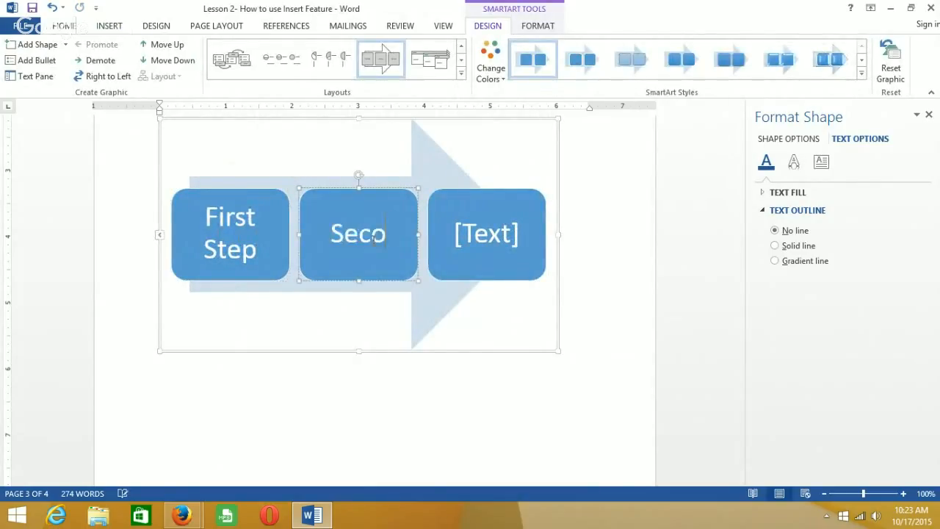
text(nd)
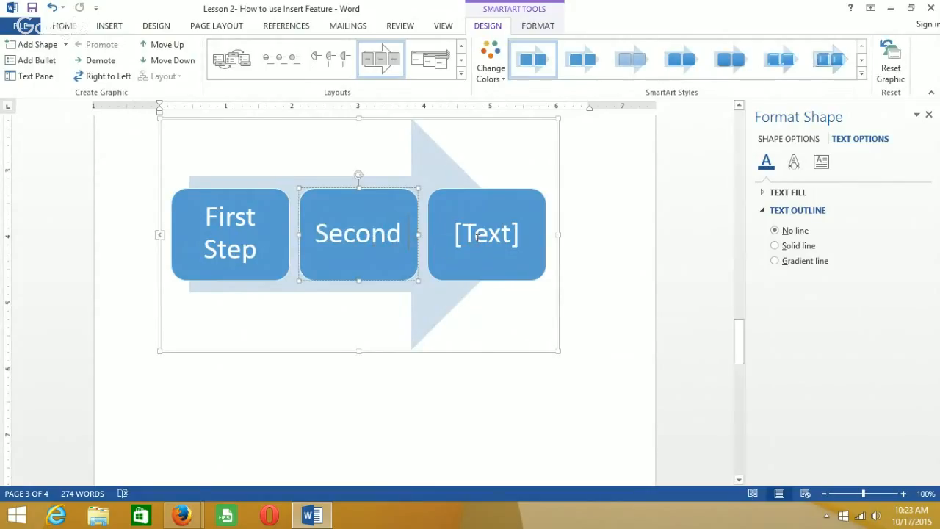
Label the last box of the process arrow "Third" and leave the graphic.
click(480, 235)
text(Third)
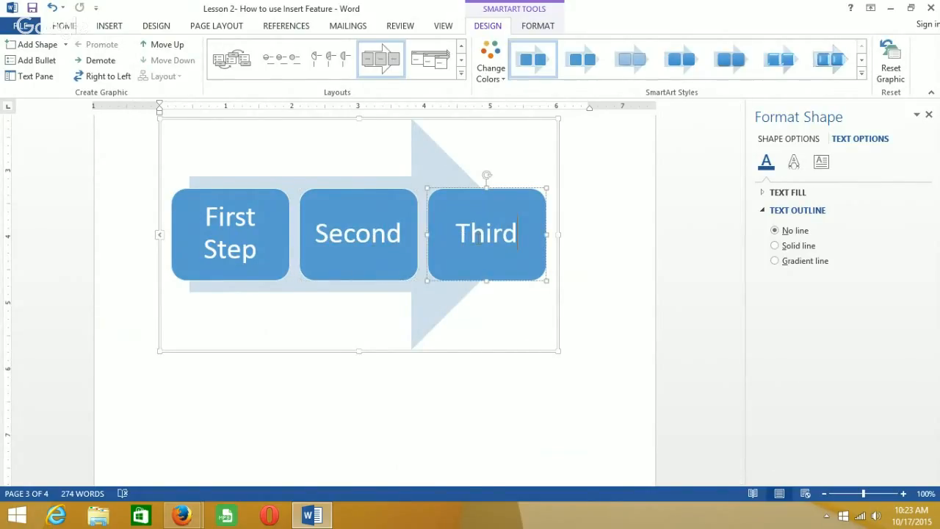
click(603, 270)
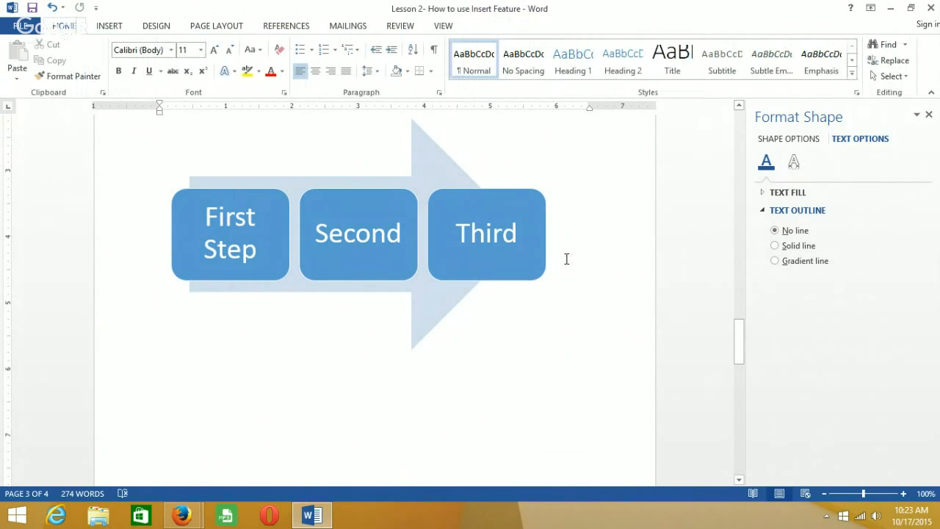
Recolor the whole process graphic with the first Colorful set and switch it to the layout of outlined boxes linked by curved arrows.
click(542, 260)
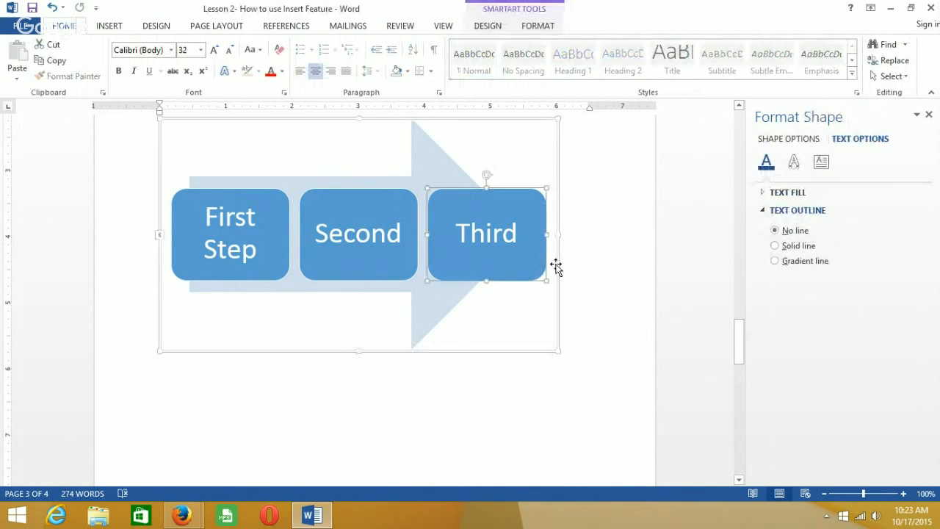
click(561, 266)
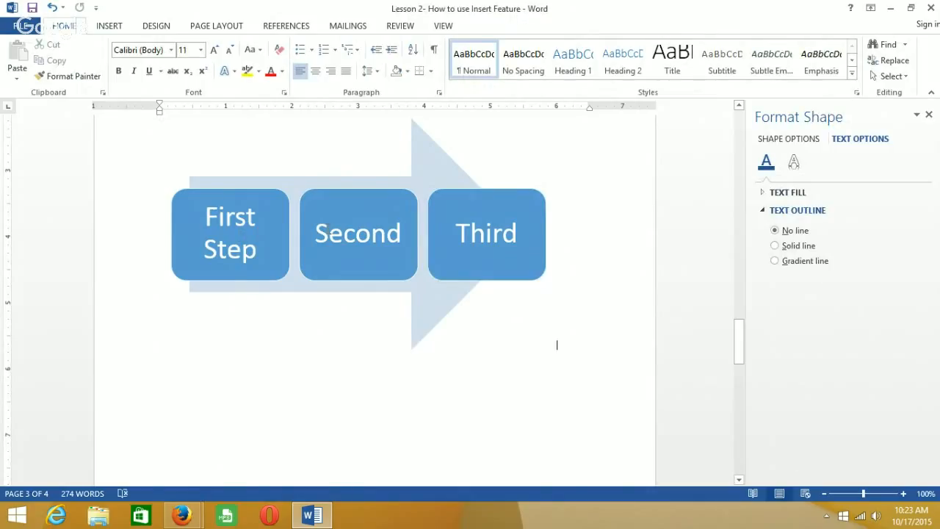
click(430, 176)
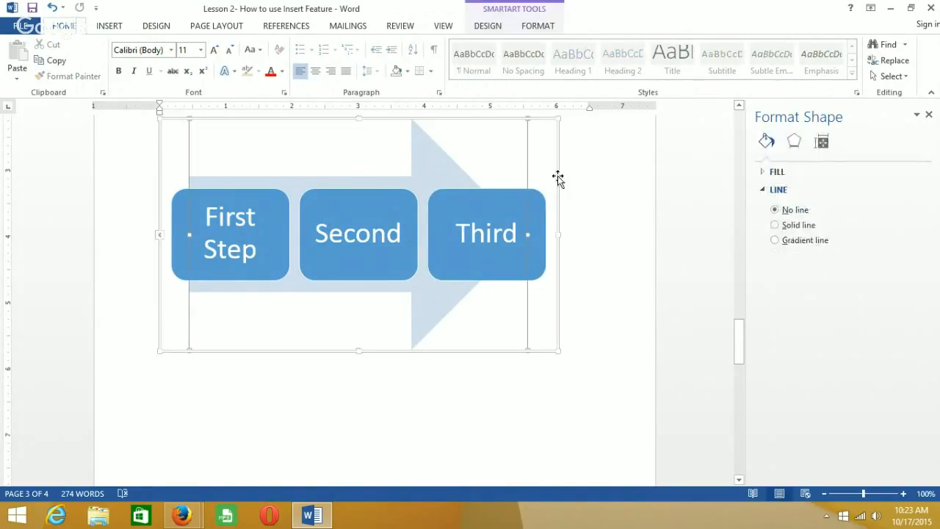
click(559, 178)
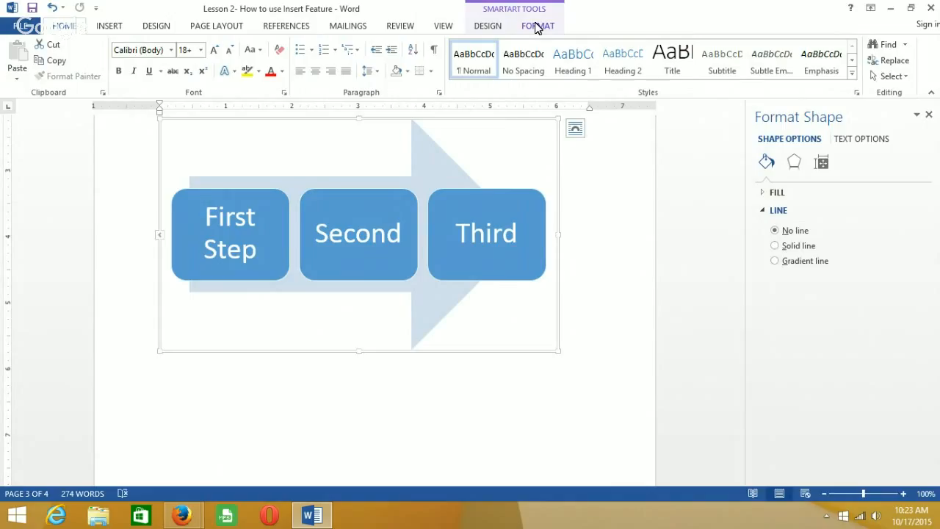
click(556, 150)
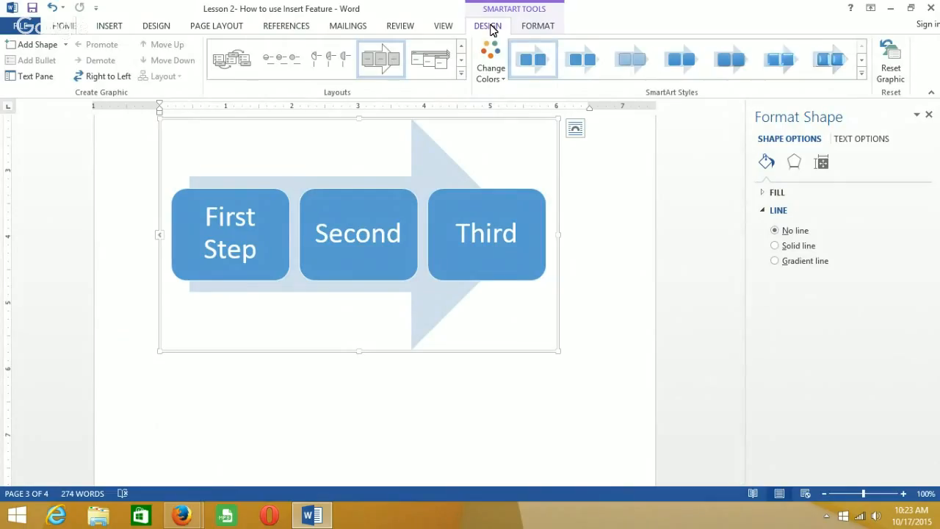
click(490, 63)
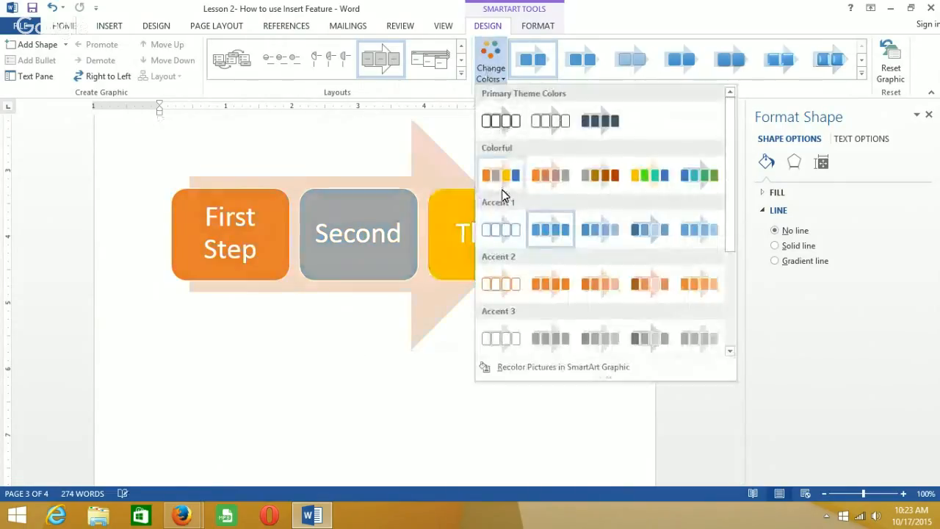
click(502, 181)
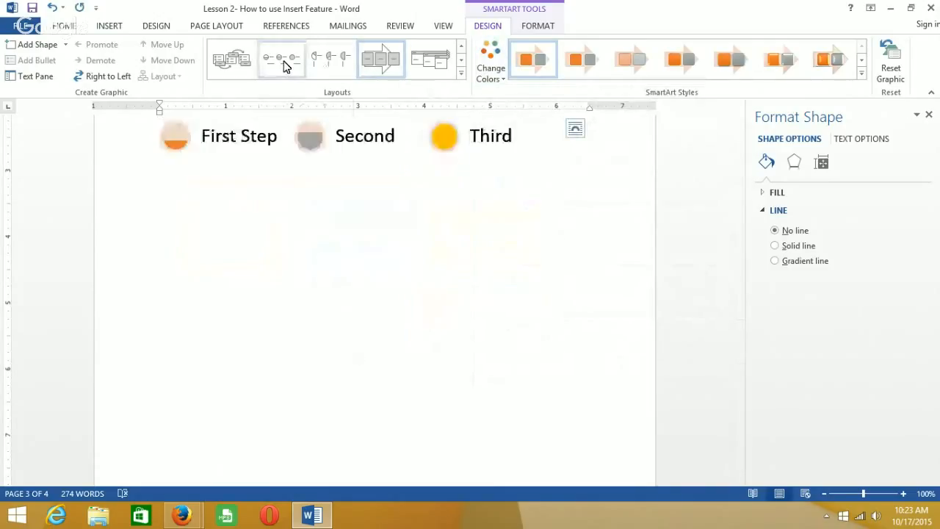
click(234, 63)
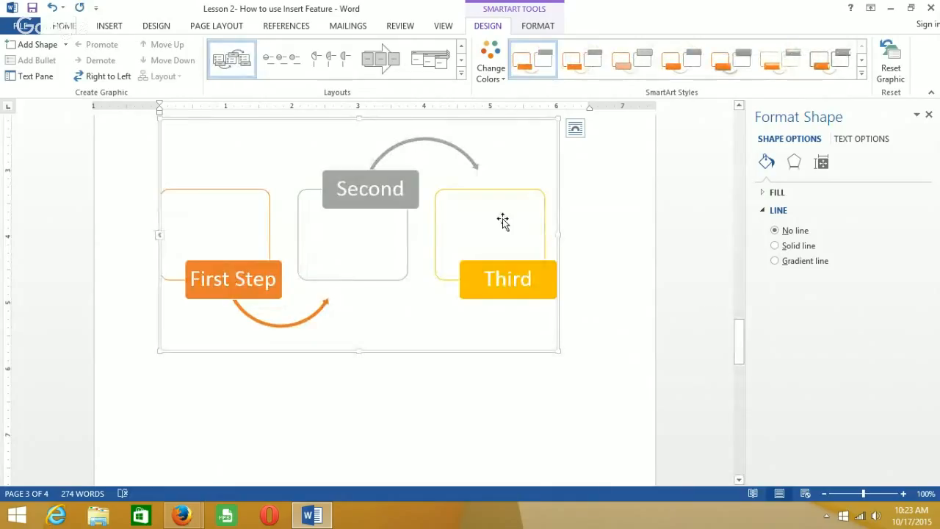
Try out sample bullet text in the outlined box above the First Step label and erase it.
click(222, 237)
text(fhsdf)
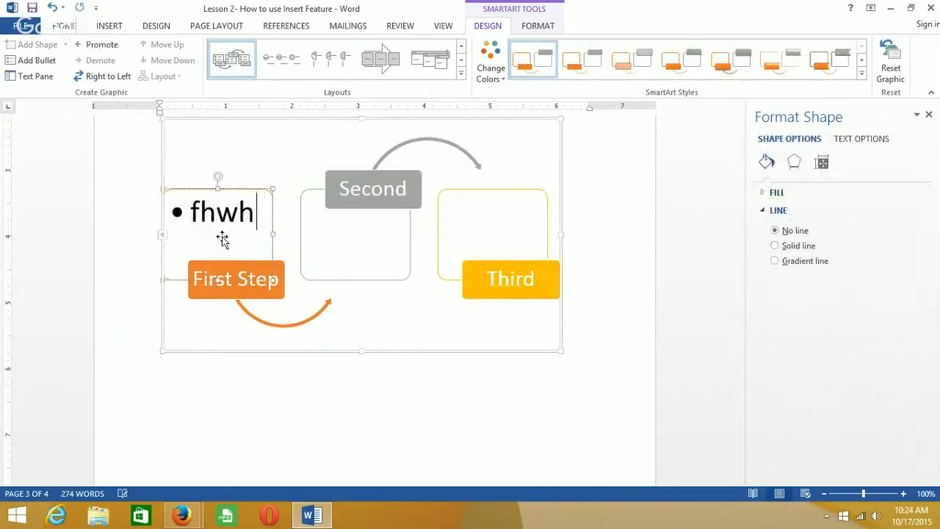
key(BackSpace)
key(BackSpace)
key(BackSpace)
key(BackSpace)
key(BackSpace)
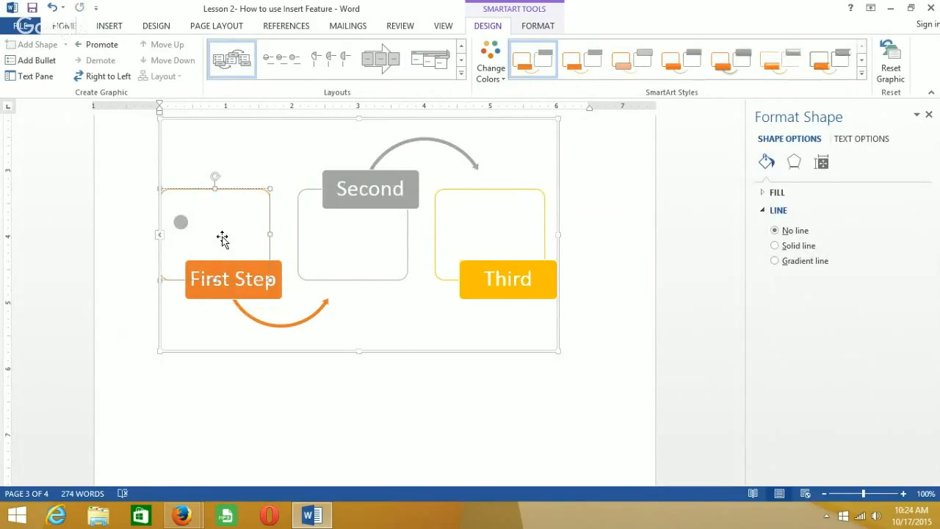